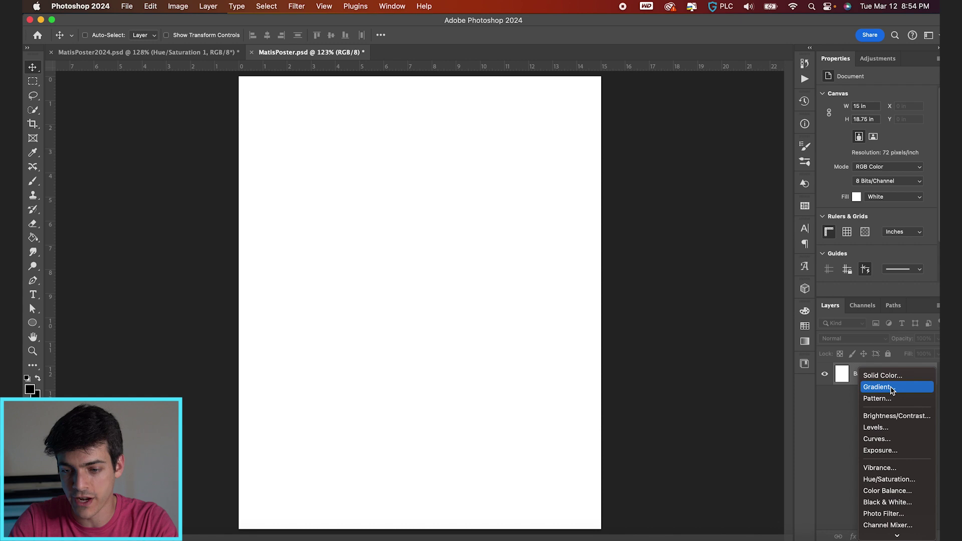
Add a gradient fill layer with the MIN swatch on the left stop and #ffffff on the right
{"action": "left_click", "coordinate": [890, 387]}
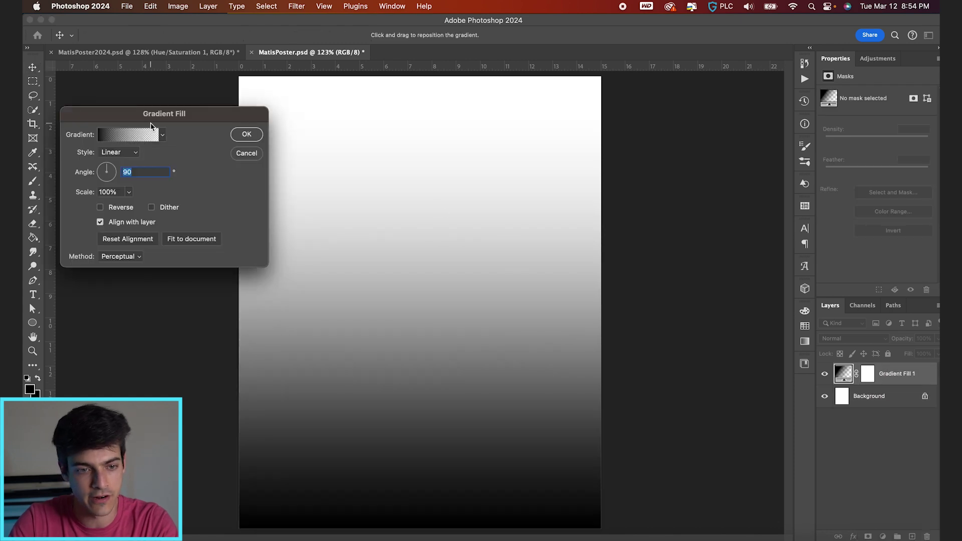
{"action": "left_click", "coordinate": [122, 136]}
{"action": "left_click", "coordinate": [277, 222]}
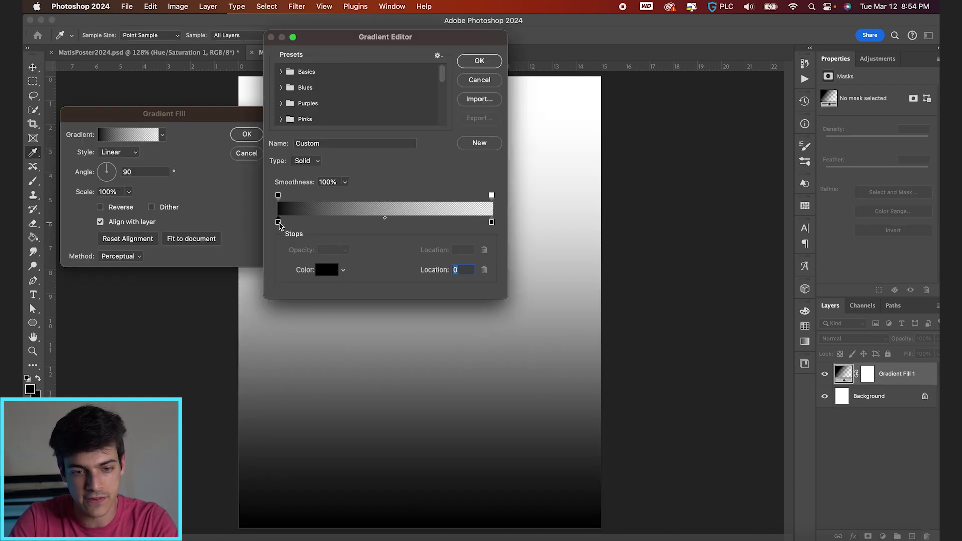
{"action": "left_click", "coordinate": [806, 328]}
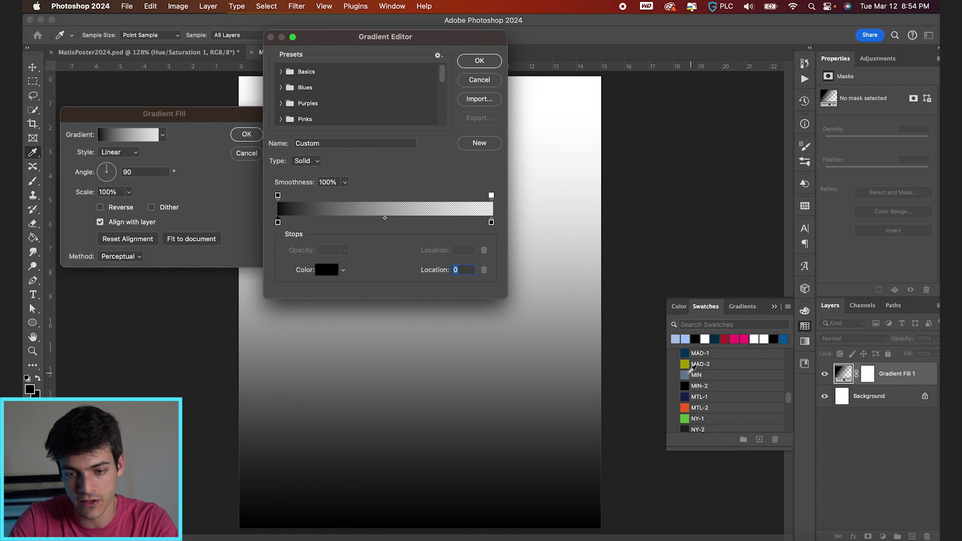
{"action": "left_click", "coordinate": [691, 373]}
{"action": "double_click", "coordinate": [491, 223]}
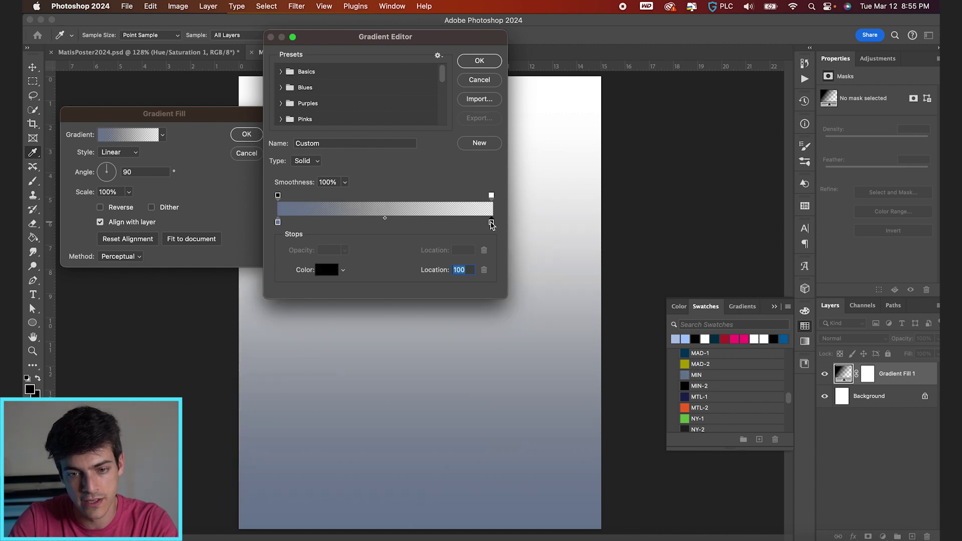
{"action": "type", "text": "ffffff"}
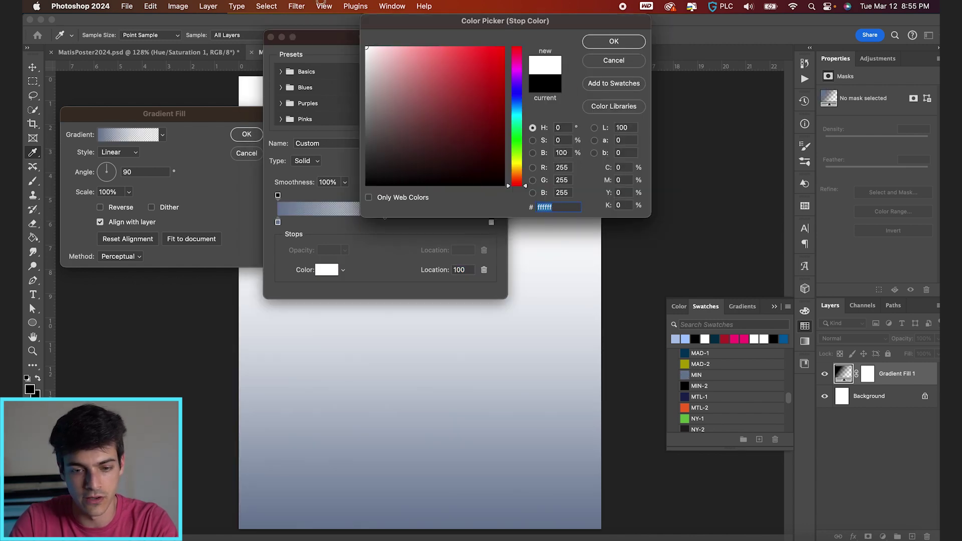
{"action": "key", "text": "Return"}
Lighten the left gradient stop to pale blue #94add3 and apply the gradient
{"action": "left_click", "coordinate": [277, 222]}
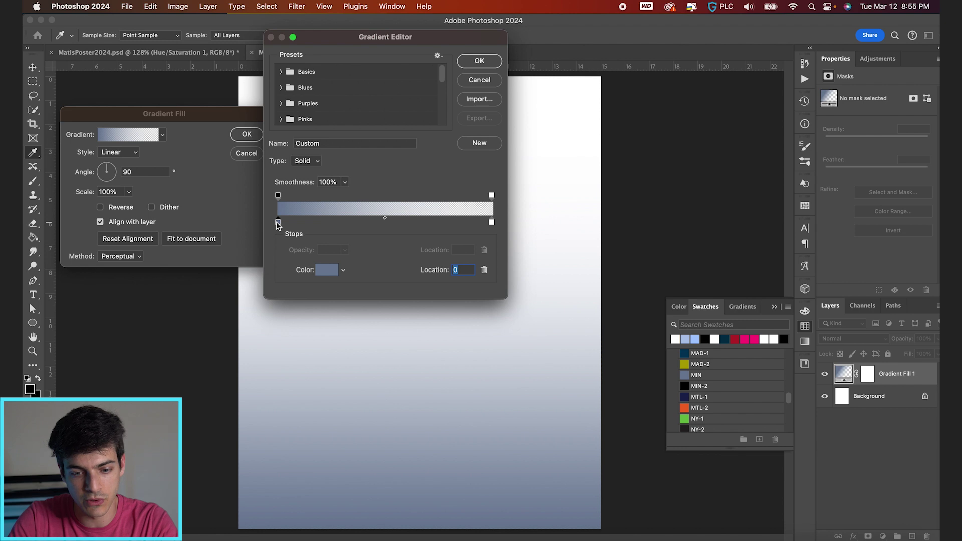
{"action": "double_click", "coordinate": [278, 222]}
{"action": "left_click_drag", "start_coordinate": [404, 92], "coordinate": [406, 71]}
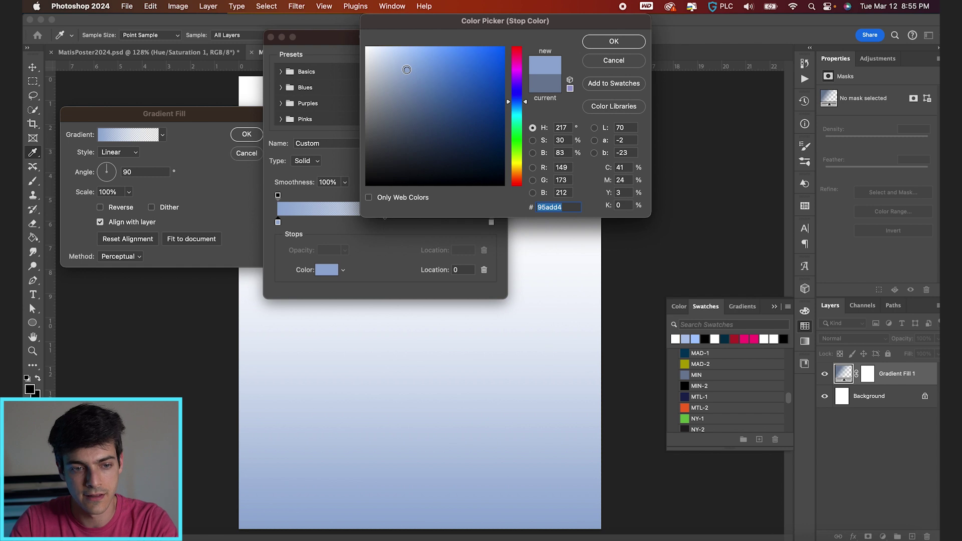
{"action": "key", "text": "Return"}
{"action": "key", "text": "Return"}
{"action": "key", "text": "Return"}
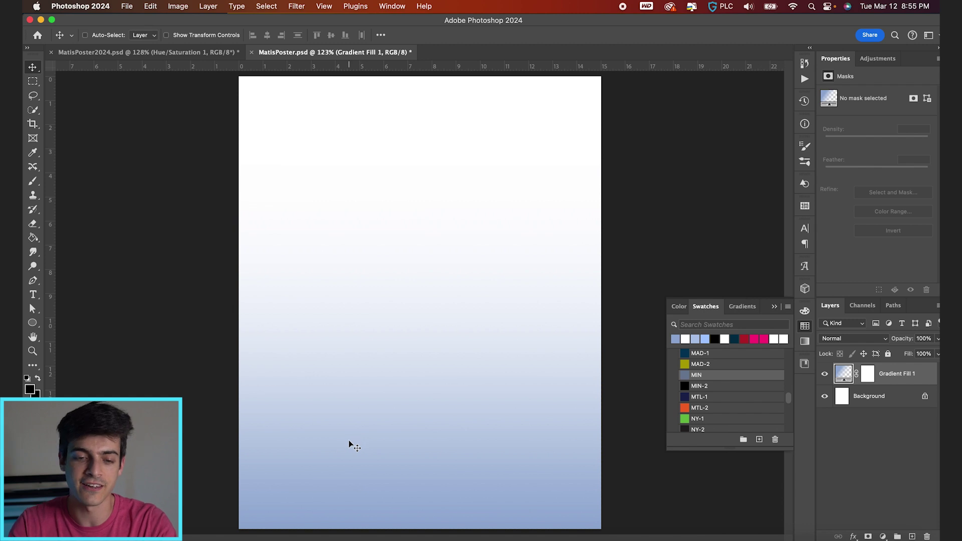
Place IceTexture.jpg on the poster and scale it to cover the whole page
{"action": "key", "text": "super+Tab"}
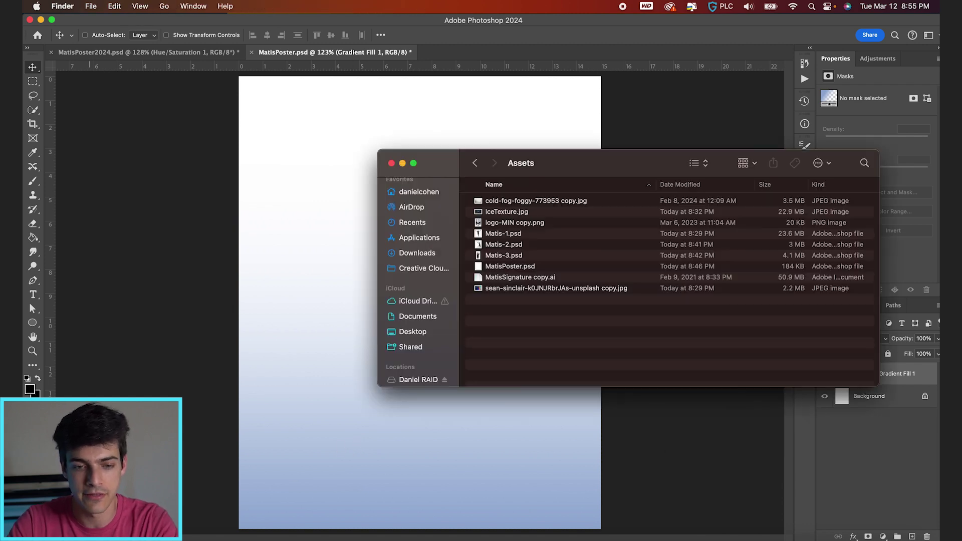
{"action": "left_click_drag", "start_coordinate": [510, 215], "coordinate": [341, 469]}
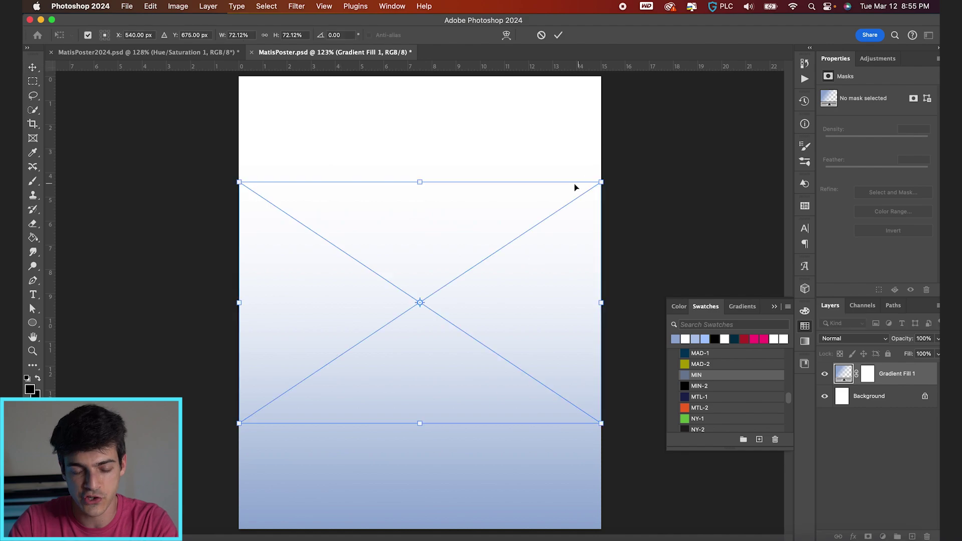
{"action": "left_click_drag", "start_coordinate": [601, 182], "coordinate": [777, 92]}
{"action": "key", "text": "Return"}
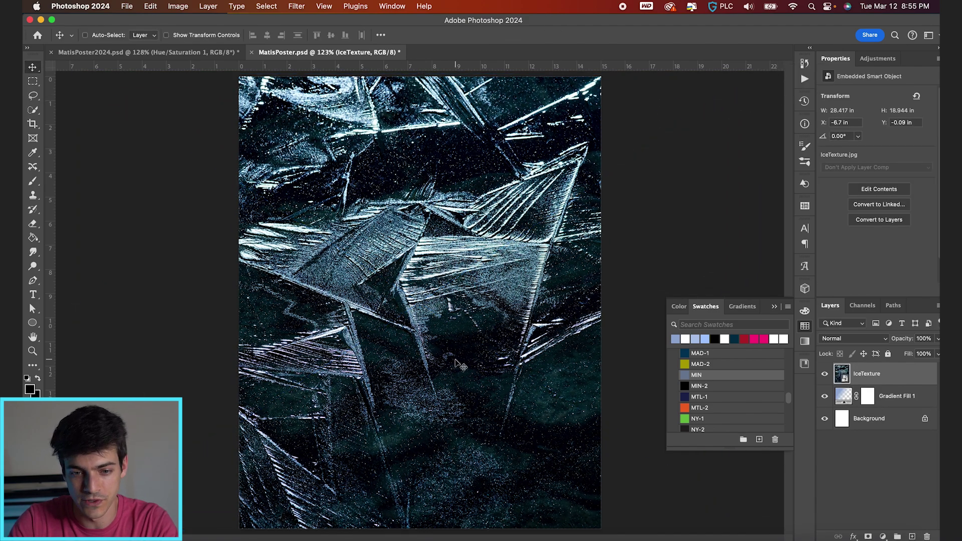
Blend the ice texture layer in Soft Light at about 40% opacity
{"action": "left_click", "coordinate": [850, 339]}
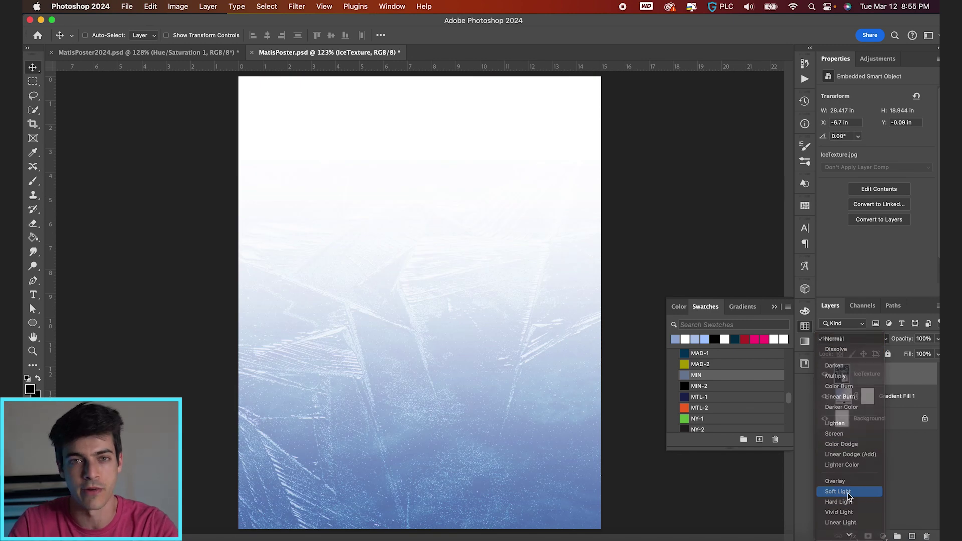
{"action": "left_click", "coordinate": [847, 493]}
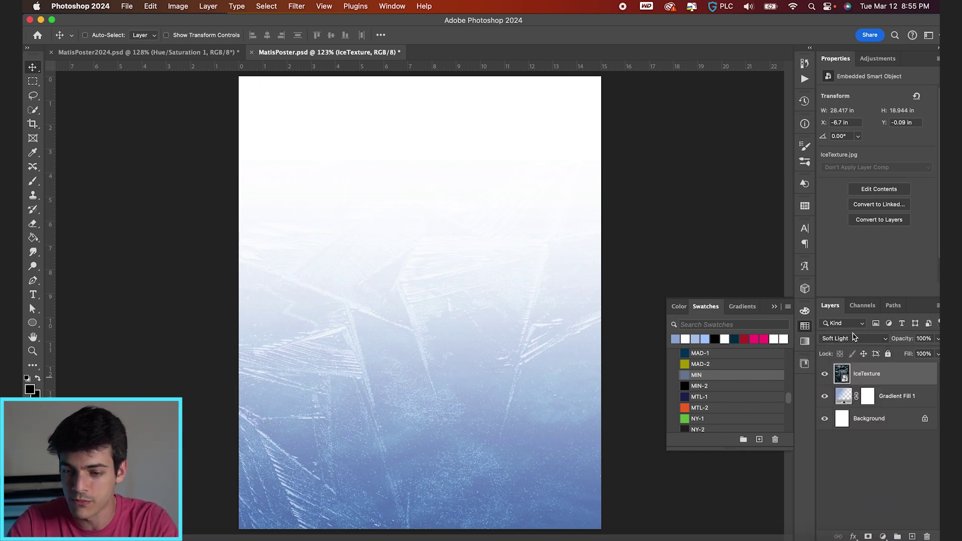
{"action": "left_click_drag", "start_coordinate": [904, 340], "coordinate": [874, 342]}
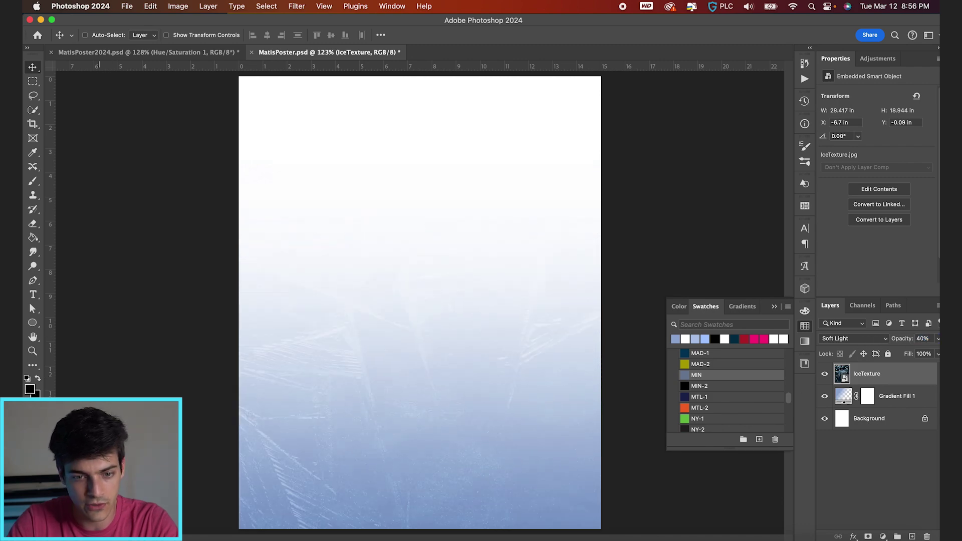
Place the cold-fog-foggy-773953 copy.jpg photo, accepting it in Camera Raw unchanged
{"action": "key", "text": "super+Tab"}
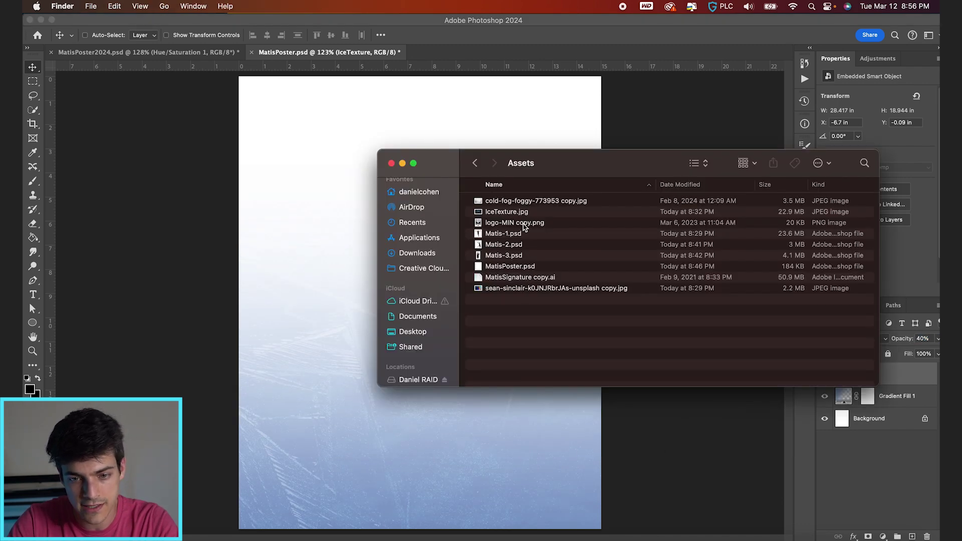
{"action": "left_click", "coordinate": [523, 201]}
{"action": "key", "text": "space"}
{"action": "key", "text": "super+Tab"}
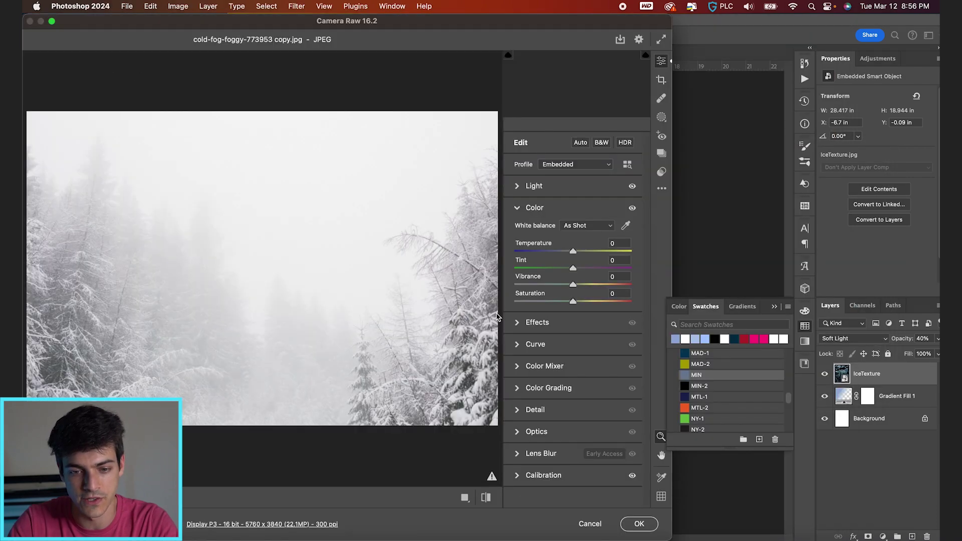
{"action": "left_click", "coordinate": [639, 524]}
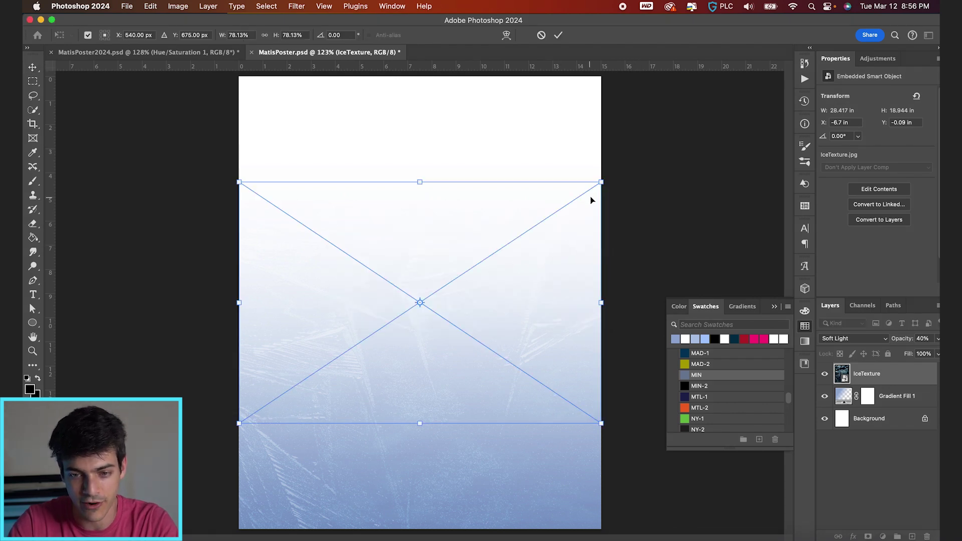
Scale the fog photo to about 147% and position it over the page
{"action": "left_click_drag", "start_coordinate": [602, 181], "coordinate": [761, 75]}
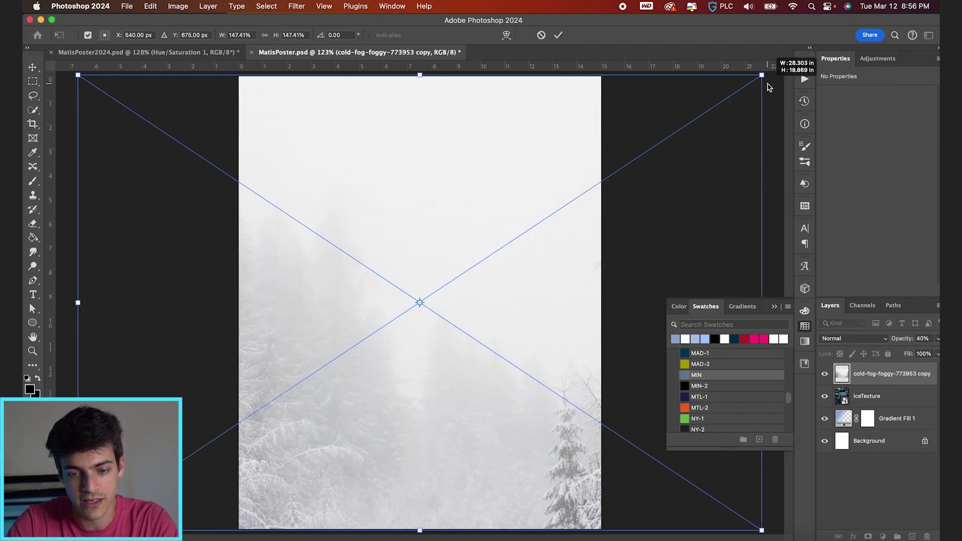
{"action": "left_click_drag", "start_coordinate": [402, 395], "coordinate": [453, 388]}
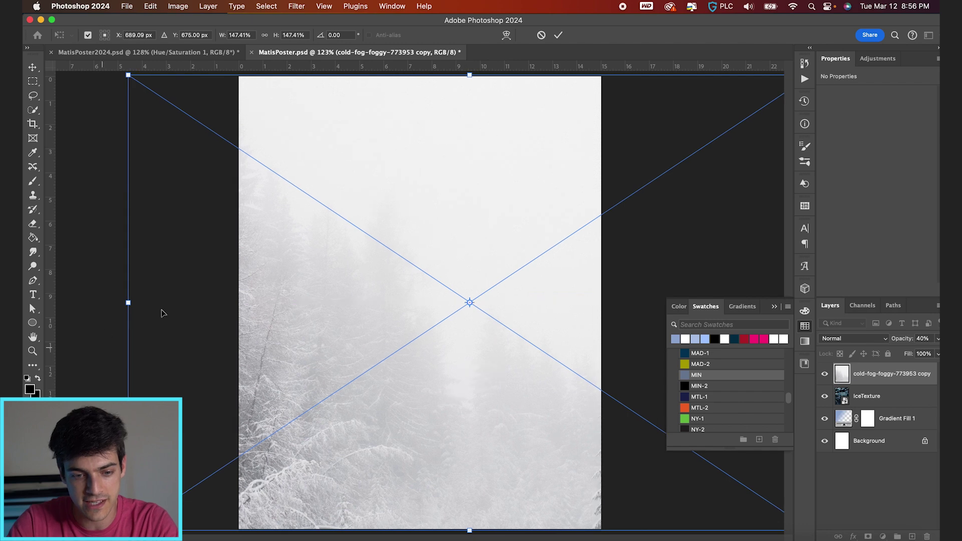
{"action": "left_click_drag", "start_coordinate": [399, 447], "coordinate": [350, 444]}
{"action": "key", "text": "Return"}
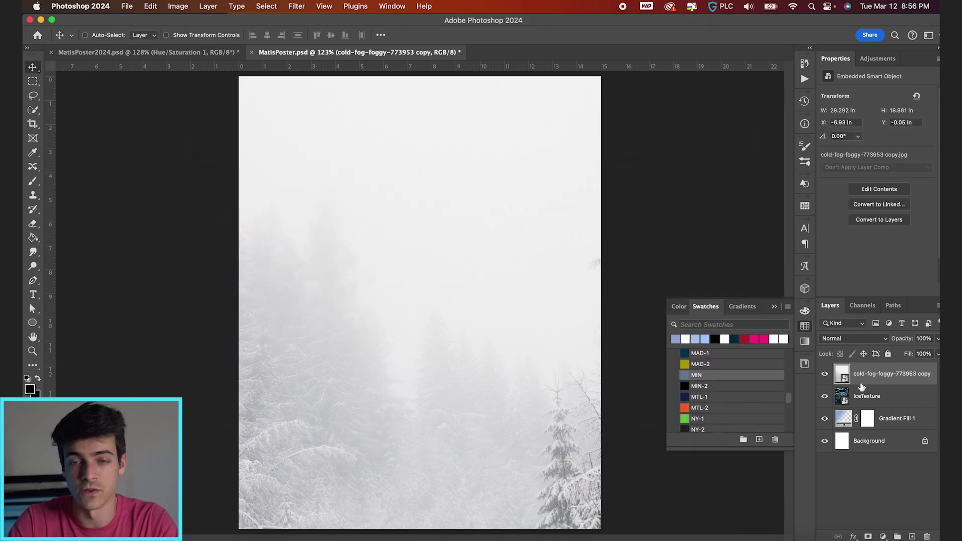
Blend the fog layer in Soft Light and nudge it slightly right
{"action": "left_click", "coordinate": [851, 341]}
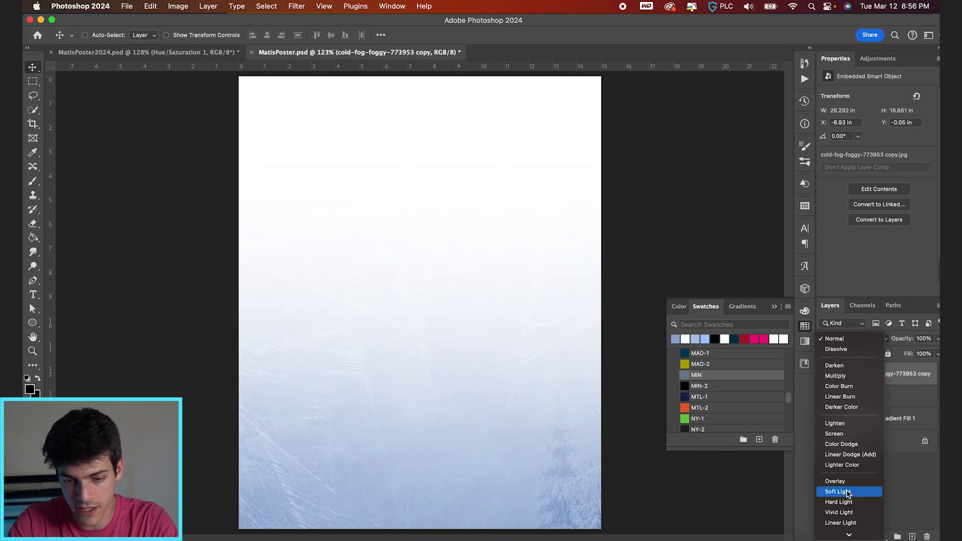
{"action": "left_click", "coordinate": [847, 492]}
{"action": "left_click_drag", "start_coordinate": [335, 469], "coordinate": [352, 468]}
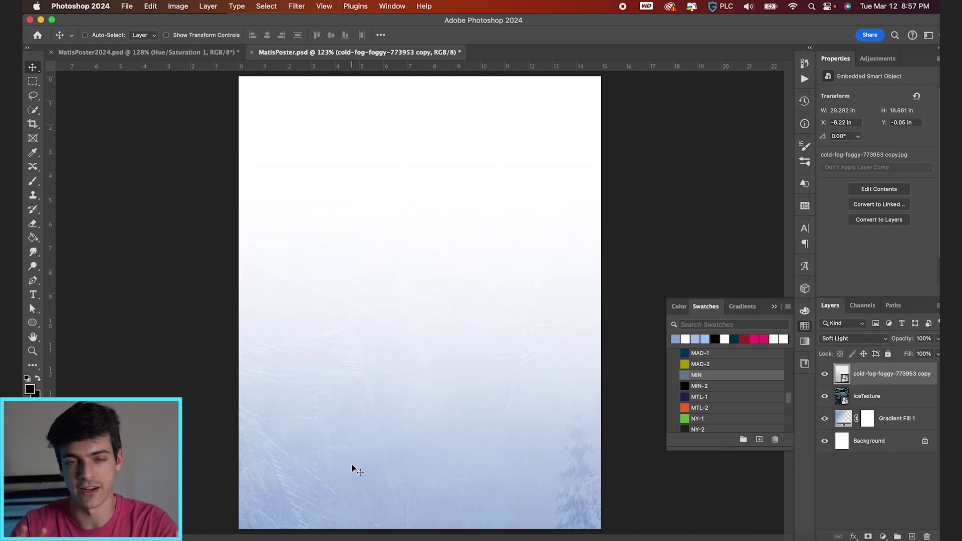
{"action": "key", "text": "super+Tab"}
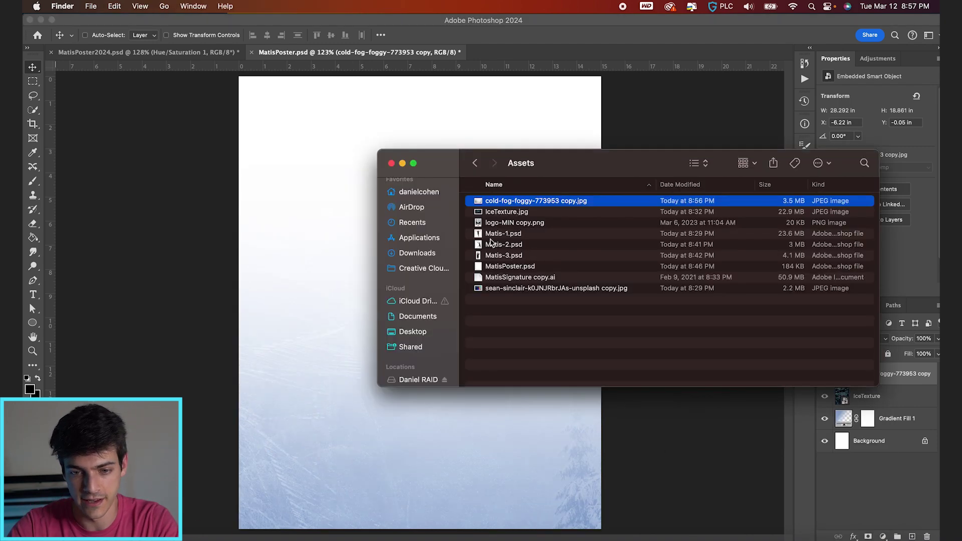
Place the logo-MIN team logo on the poster, shrunk to about three-quarters size
{"action": "left_click_drag", "start_coordinate": [493, 227], "coordinate": [394, 492]}
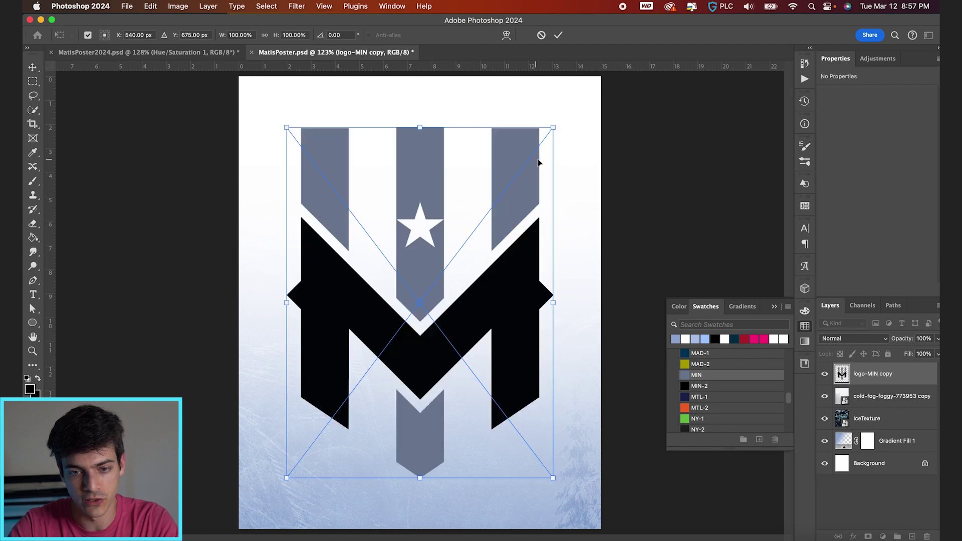
{"action": "left_click_drag", "start_coordinate": [553, 129], "coordinate": [518, 173]}
{"action": "key", "text": "Return"}
{"action": "key", "text": "super+a"}
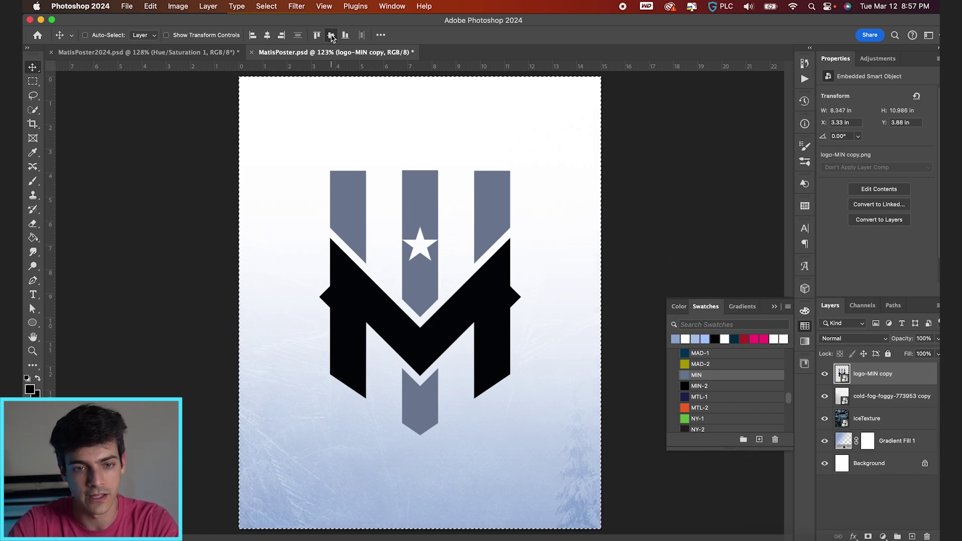
{"action": "key", "text": "super+Tab"}
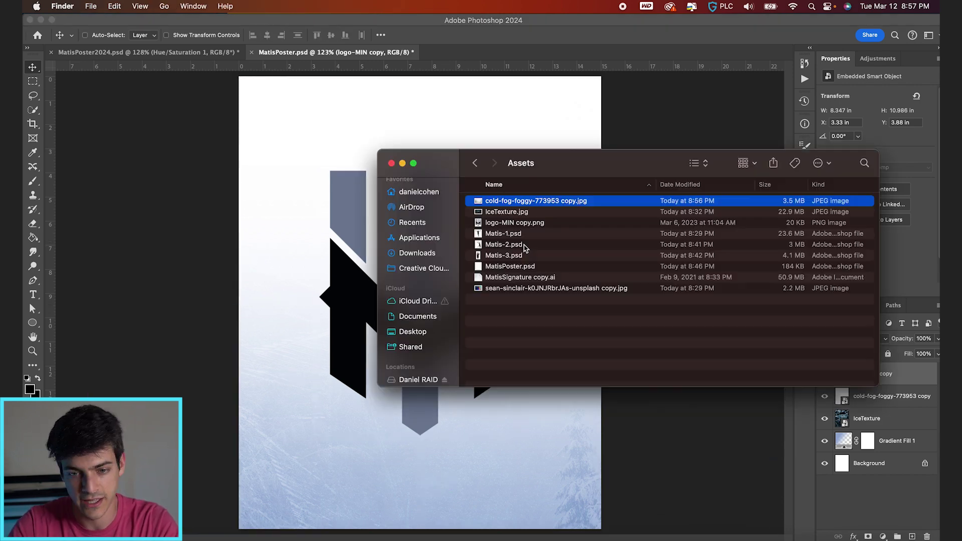
{"action": "key", "text": "super+Tab"}
{"action": "key", "text": "super+t"}
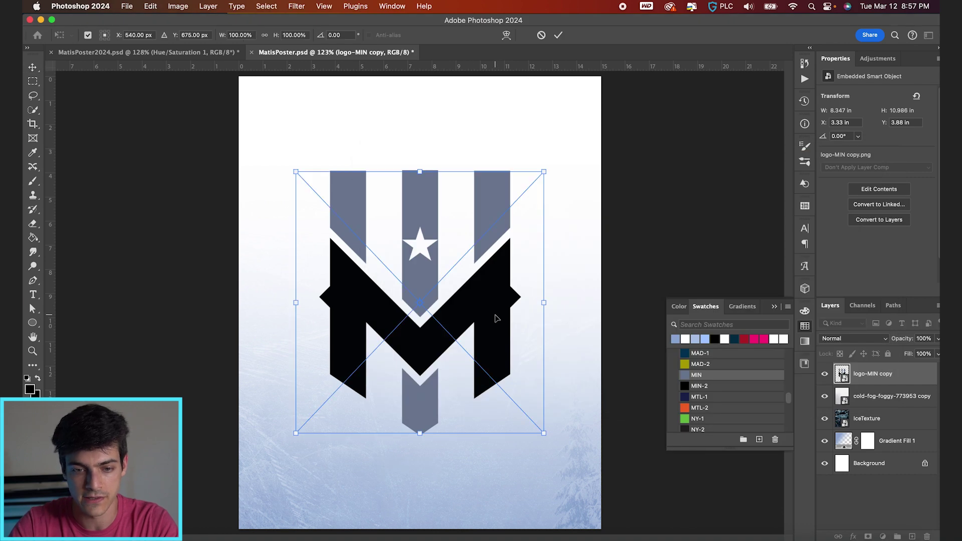
{"action": "key", "text": "Return"}
Scale down the first two player cutouts, moving the second one left and down
{"action": "left_click_drag", "start_coordinate": [545, 247], "coordinate": [481, 321]}
{"action": "key", "text": "Return"}
{"action": "left_click_drag", "start_coordinate": [556, 135], "coordinate": [517, 192]}
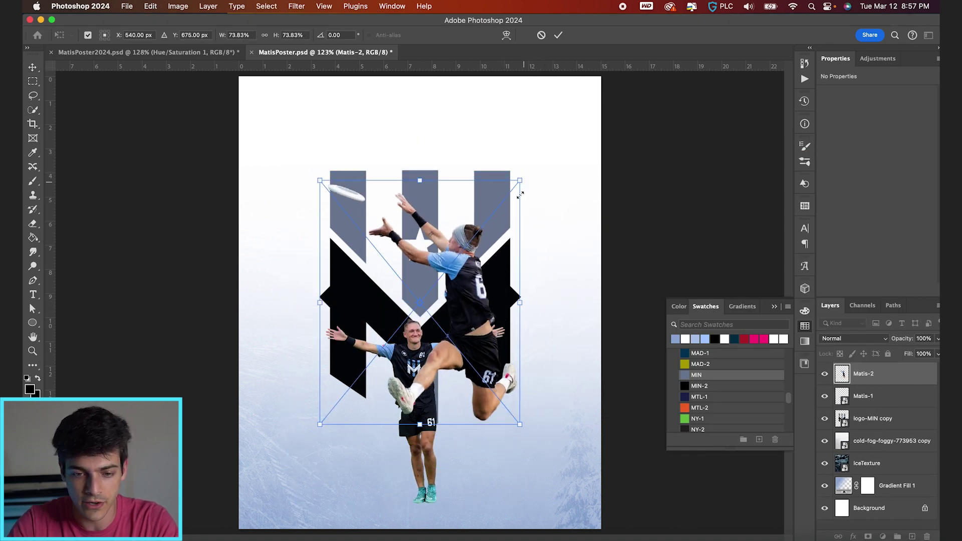
{"action": "left_click_drag", "start_coordinate": [501, 291], "coordinate": [432, 305]}
{"action": "key", "text": "Return"}
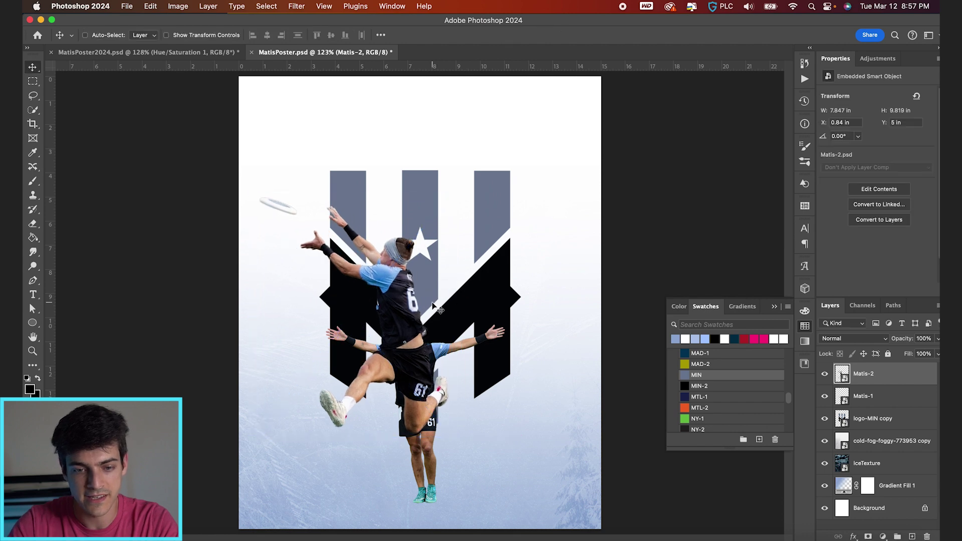
Place Matis-3.psd on the poster, scale it up and shift it down and right
{"action": "key", "text": "super+Tab"}
{"action": "left_click_drag", "start_coordinate": [512, 256], "coordinate": [500, 450]}
{"action": "left_click_drag", "start_coordinate": [453, 295], "coordinate": [507, 296]}
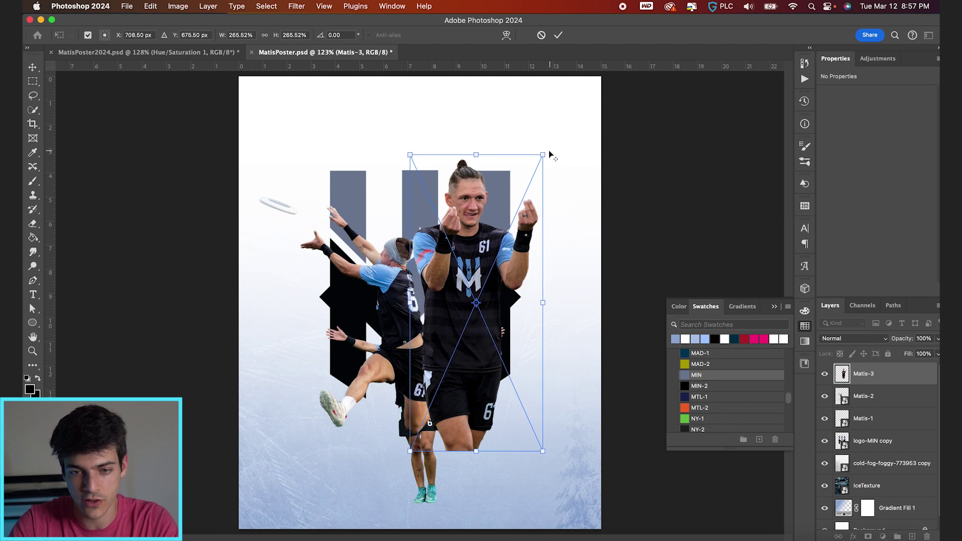
{"action": "left_click_drag", "start_coordinate": [549, 155], "coordinate": [570, 150]}
{"action": "key", "text": "Return"}
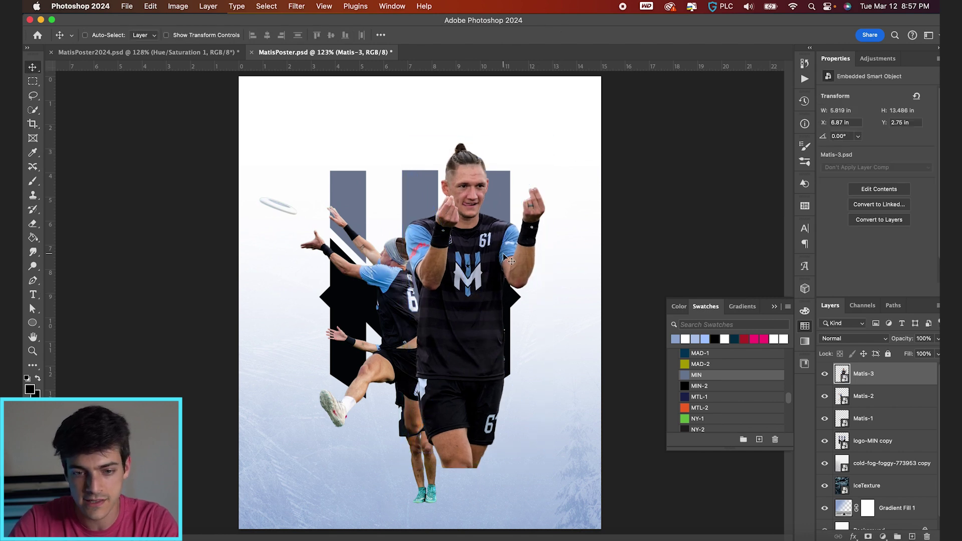
{"action": "left_click_drag", "start_coordinate": [504, 257], "coordinate": [512, 272]}
Resize the Matis-3 front player to about 180% and centre it over the logo
{"action": "left_click", "coordinate": [852, 398]}
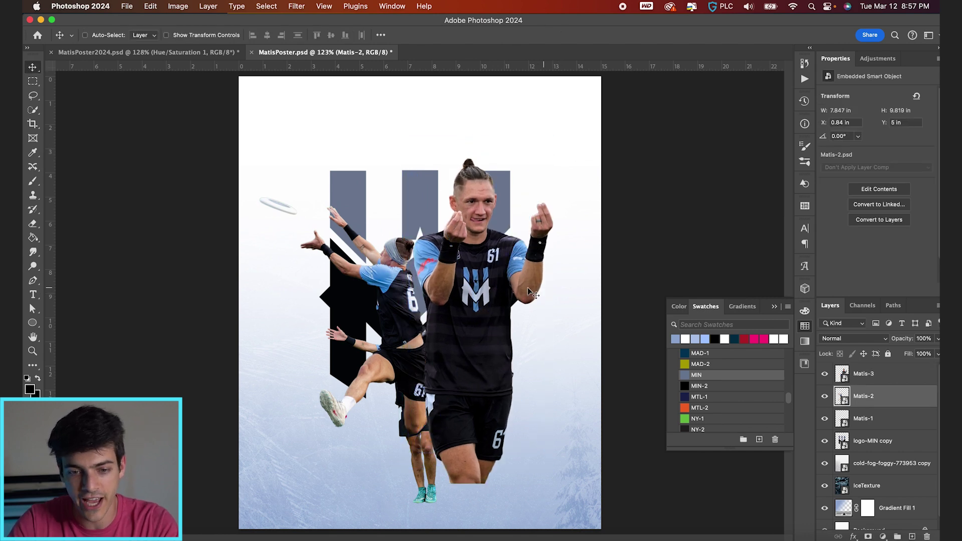
{"action": "left_click", "coordinate": [863, 374]}
{"action": "key", "text": "ctrl+t"}
{"action": "left_click_drag", "start_coordinate": [596, 149], "coordinate": [527, 225]}
{"action": "left_click_drag", "start_coordinate": [480, 303], "coordinate": [435, 305]}
{"action": "left_click_drag", "start_coordinate": [482, 227], "coordinate": [485, 220]}
{"action": "left_click_drag", "start_coordinate": [476, 277], "coordinate": [474, 285]}
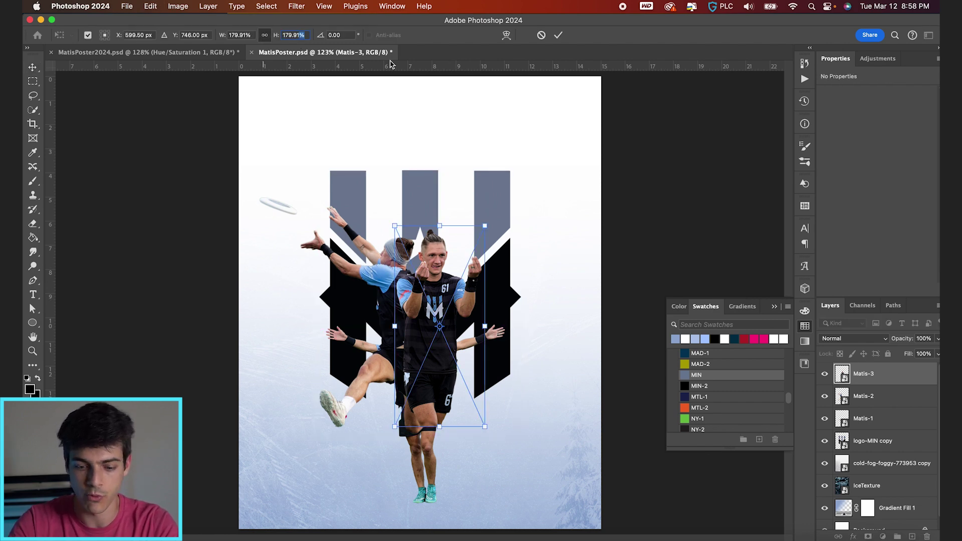
Scale the front posing player's height by 1.6 and move it up and right
{"action": "type", "text": ".6"}
{"action": "key", "text": "Return"}
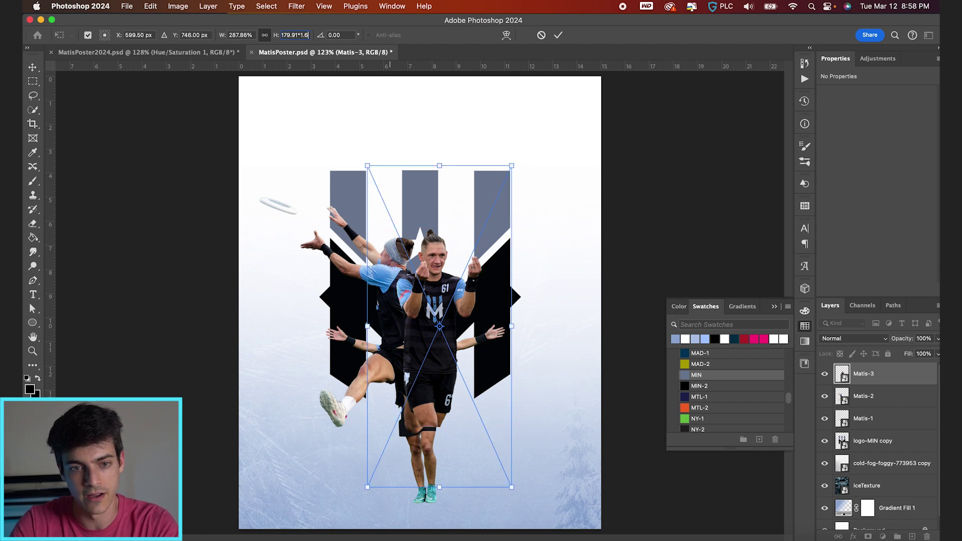
{"action": "key", "text": "Return"}
{"action": "left_click_drag", "start_coordinate": [434, 384], "coordinate": [464, 352]}
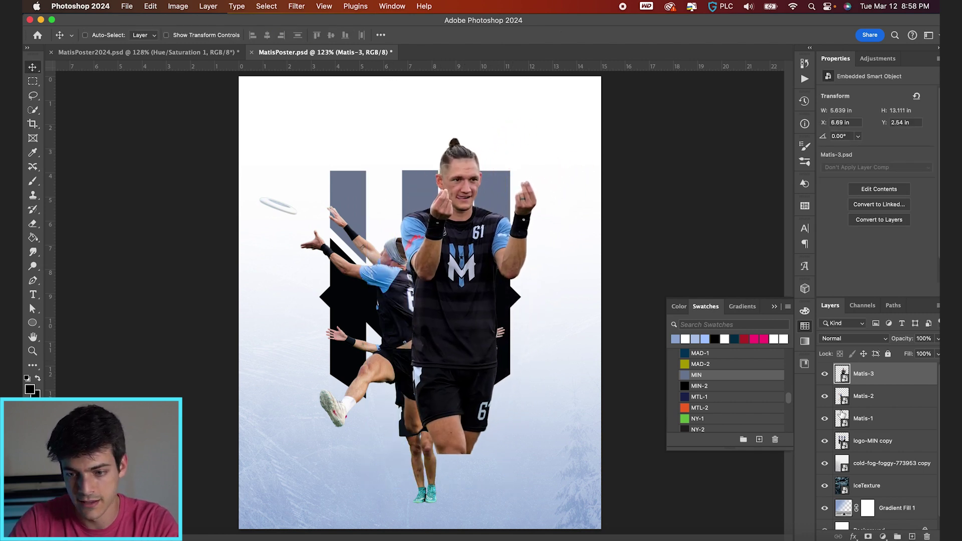
Move the Matis-1 arms-spread player layer to the top of the stack and start transforming it
{"action": "left_click", "coordinate": [842, 415]}
{"action": "left_click_drag", "start_coordinate": [534, 428], "coordinate": [439, 419]}
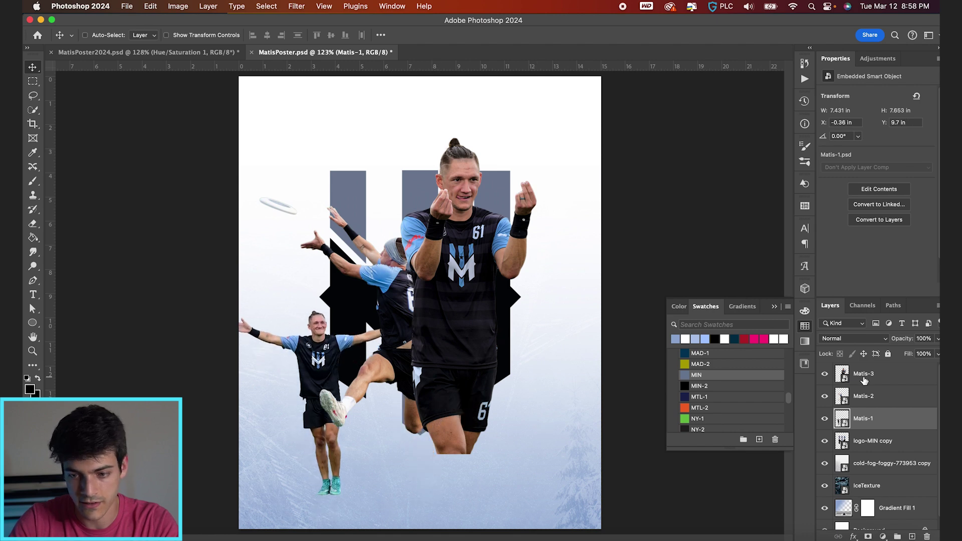
{"action": "left_click_drag", "start_coordinate": [844, 421], "coordinate": [849, 371]}
{"action": "key", "text": "cmd+t"}
{"action": "left_click_drag", "start_coordinate": [448, 346], "coordinate": [481, 333]}
{"action": "left_click_drag", "start_coordinate": [444, 294], "coordinate": [489, 246]}
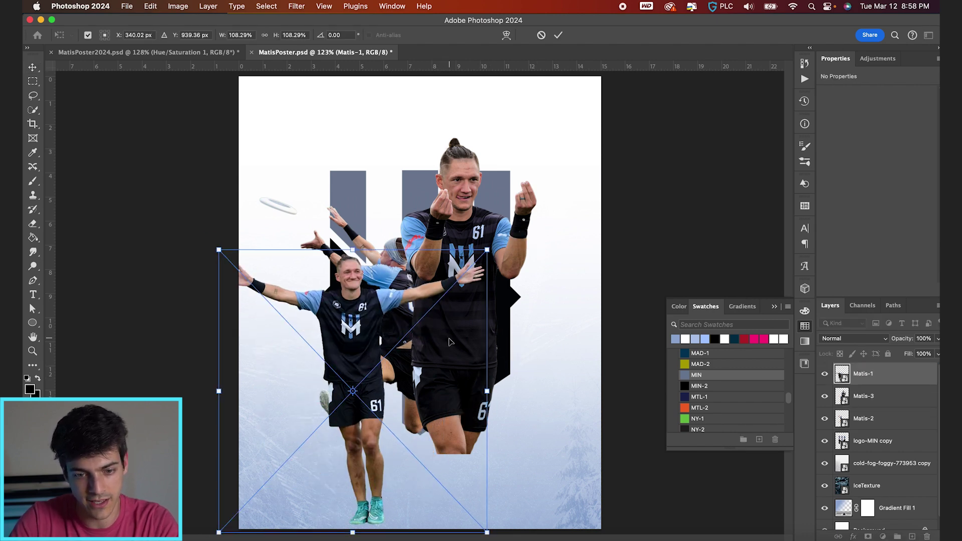
{"action": "left_click_drag", "start_coordinate": [452, 341], "coordinate": [462, 324]}
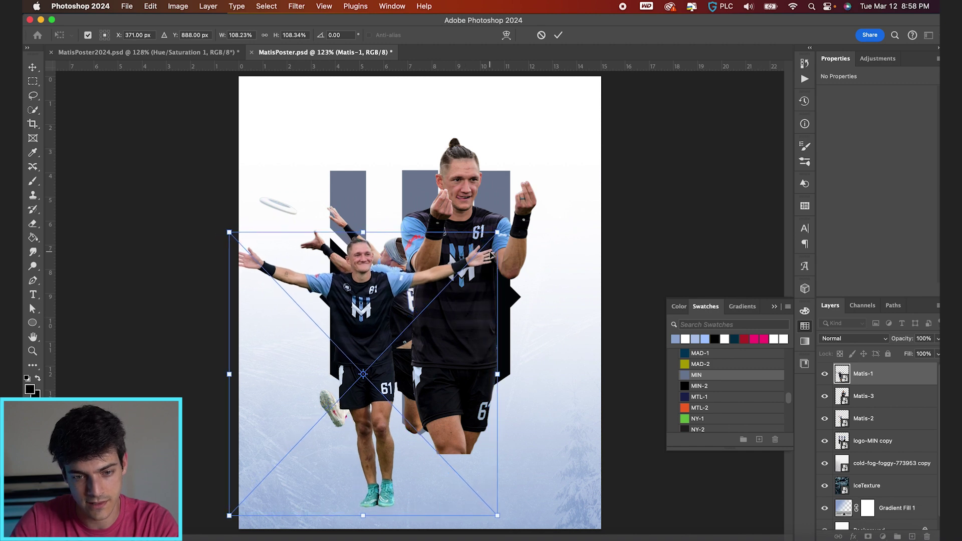
Shrink the arms-spread player by 1.6 to the lower centre and put Matis-3 below Matis-2
{"action": "key", "text": "cmd+z"}
{"action": "left_click", "coordinate": [302, 34]}
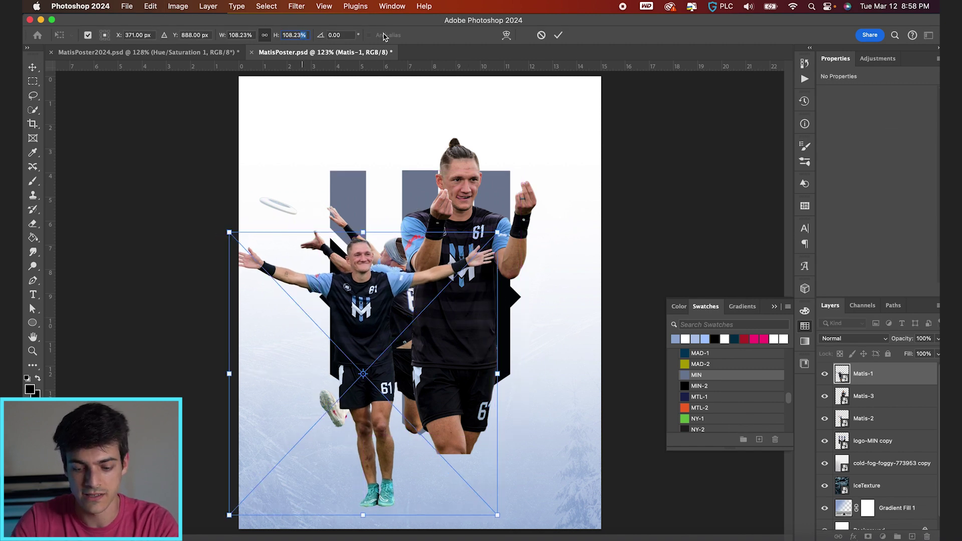
{"action": "type", "text": "/1.6"}
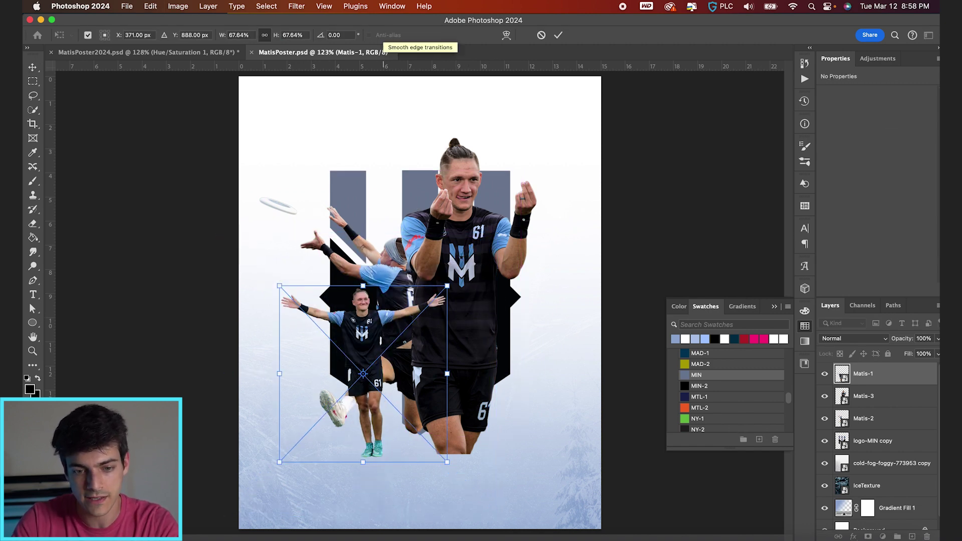
{"action": "key", "text": "Return"}
{"action": "left_click_drag", "start_coordinate": [414, 307], "coordinate": [471, 353]}
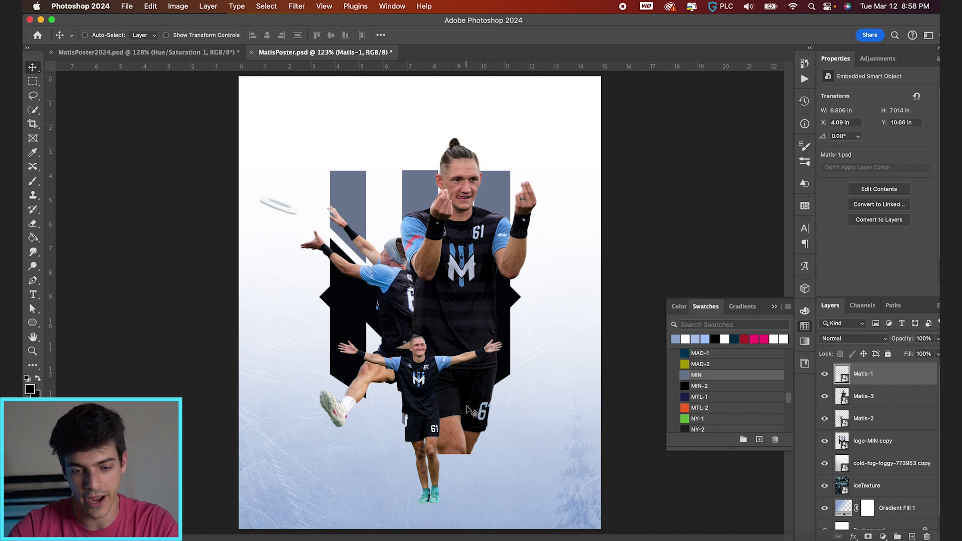
{"action": "left_click_drag", "start_coordinate": [844, 396], "coordinate": [846, 425]}
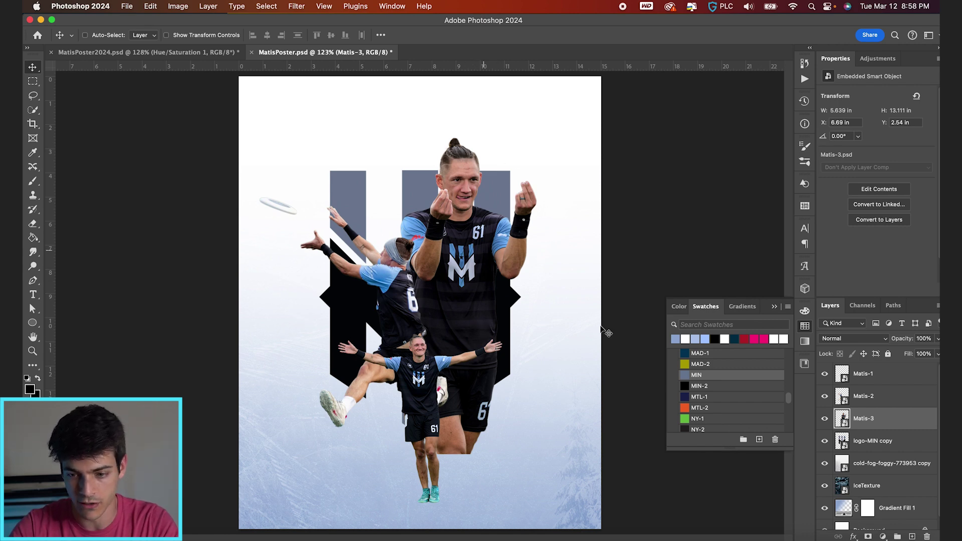
With the posing player hidden, raise the logo-MIN copy about an inch and adjust the jumping player
{"action": "left_click", "coordinate": [858, 397]}
{"action": "left_click", "coordinate": [825, 419]}
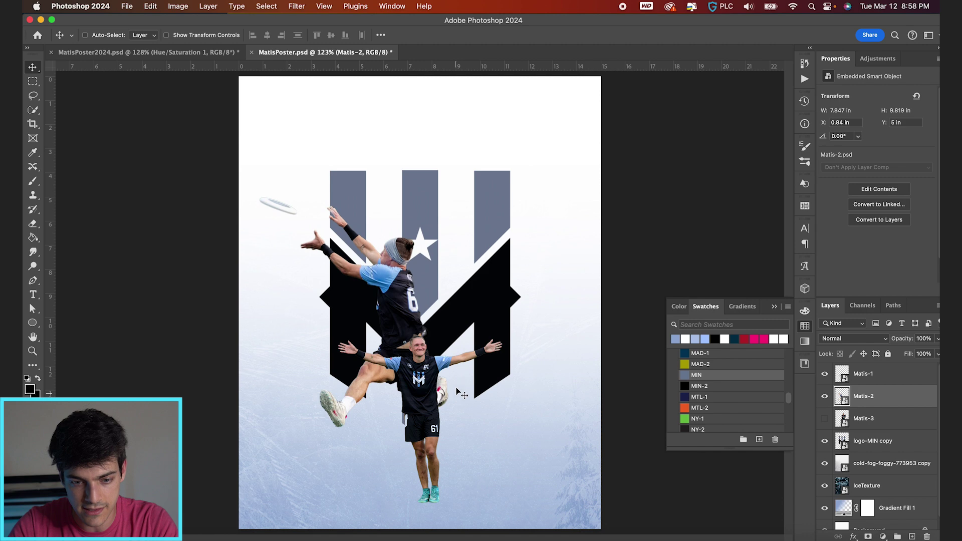
{"action": "mouse_move", "coordinate": [457, 392]}
{"action": "left_mouse_down"}
{"action": "mouse_move", "coordinate": [455, 384]}
{"action": "mouse_move", "coordinate": [458, 405]}
{"action": "mouse_move", "coordinate": [453, 398]}
{"action": "left_mouse_up"}
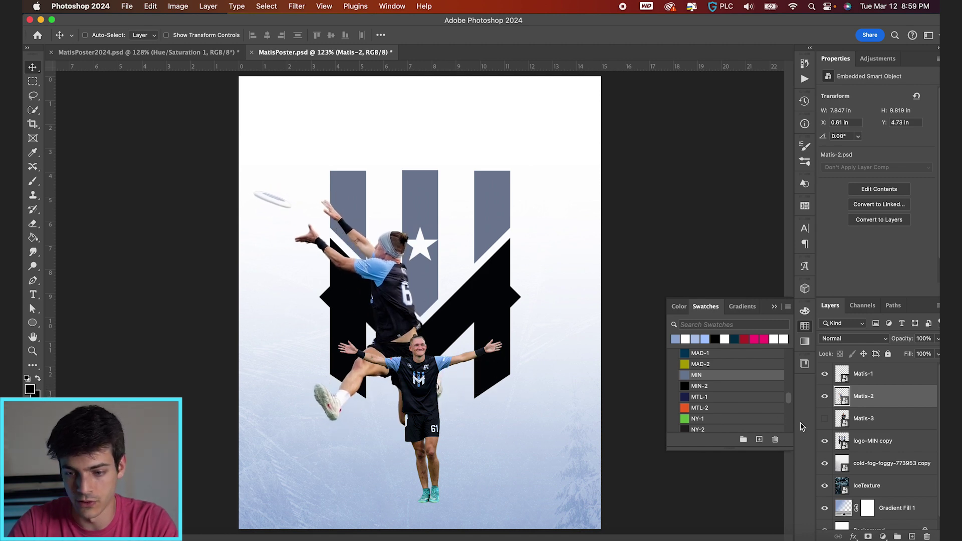
{"action": "left_click", "coordinate": [856, 445]}
{"action": "left_click_drag", "start_coordinate": [526, 390], "coordinate": [526, 362]}
{"action": "key", "text": "alt+bracketright"}
{"action": "left_click_drag", "start_coordinate": [524, 465], "coordinate": [525, 471]}
Show the large posing player again and move it to X 6.9 in, Y 2.7 in
{"action": "key", "text": "alt+bracketleft"}
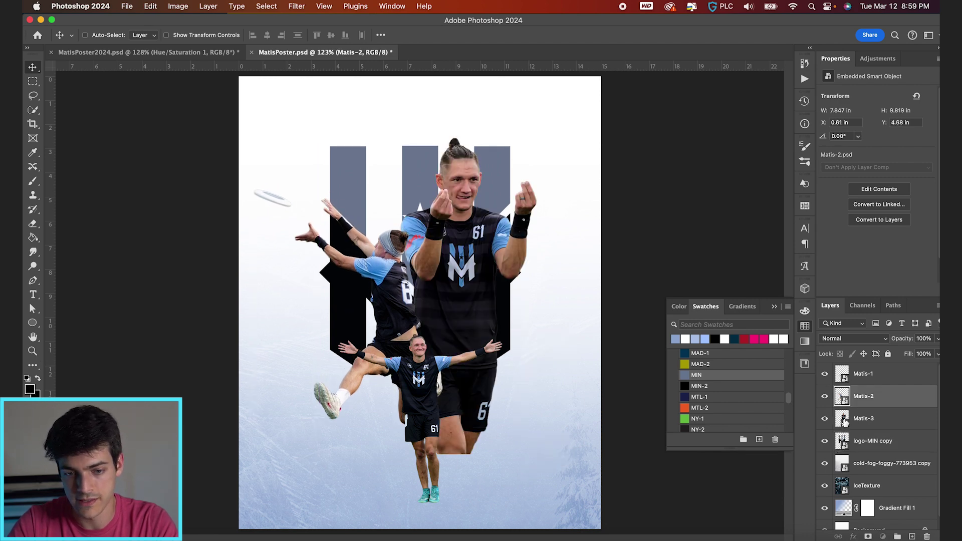
{"action": "left_click_drag", "start_coordinate": [487, 442], "coordinate": [550, 407]}
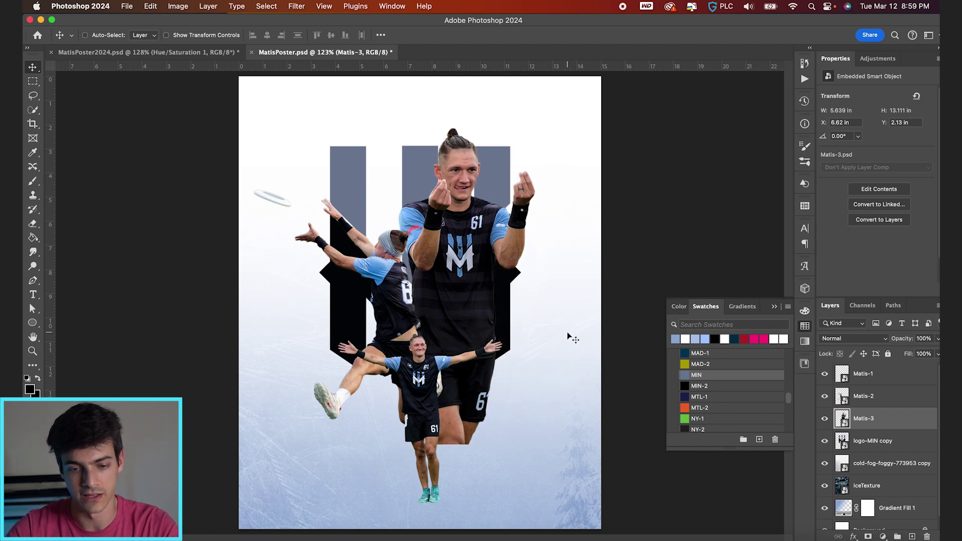
{"action": "left_click_drag", "start_coordinate": [440, 362], "coordinate": [447, 376]}
{"action": "scroll", "coordinate": [427, 273], "scroll_direction": "up", "scroll_amount": 3}
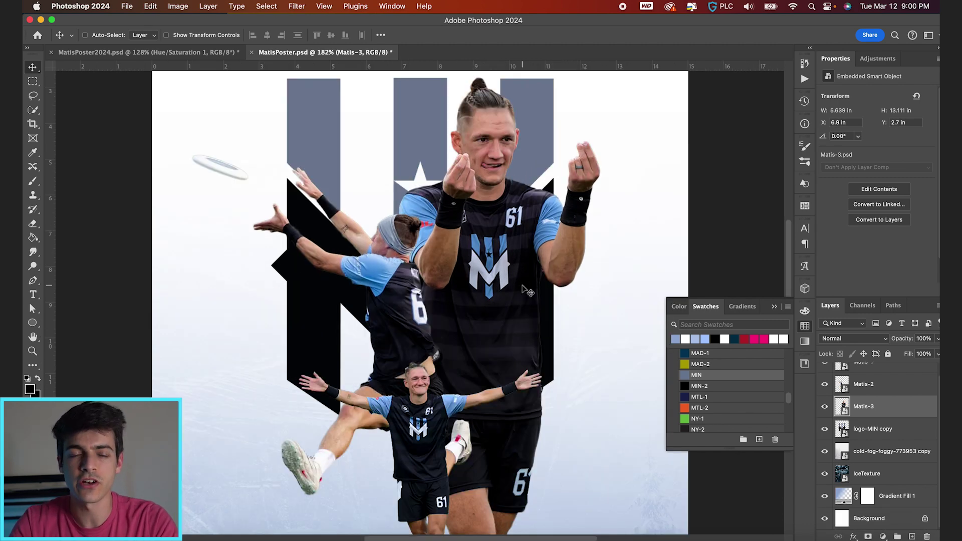
Hide the posing, jumping and arms-spread player cutouts
{"action": "scroll", "coordinate": [599, 359], "scroll_direction": "up", "scroll_amount": 1}
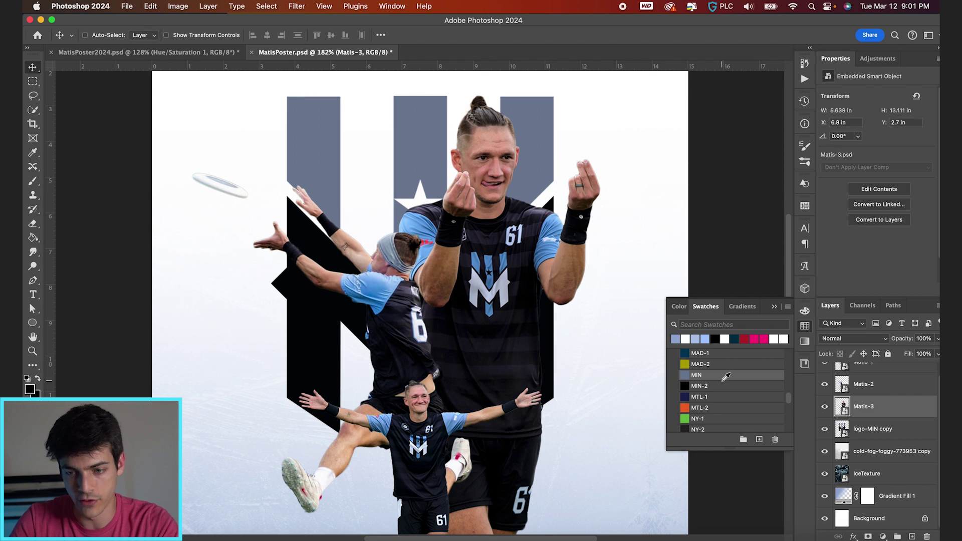
{"action": "left_click", "coordinate": [825, 407]}
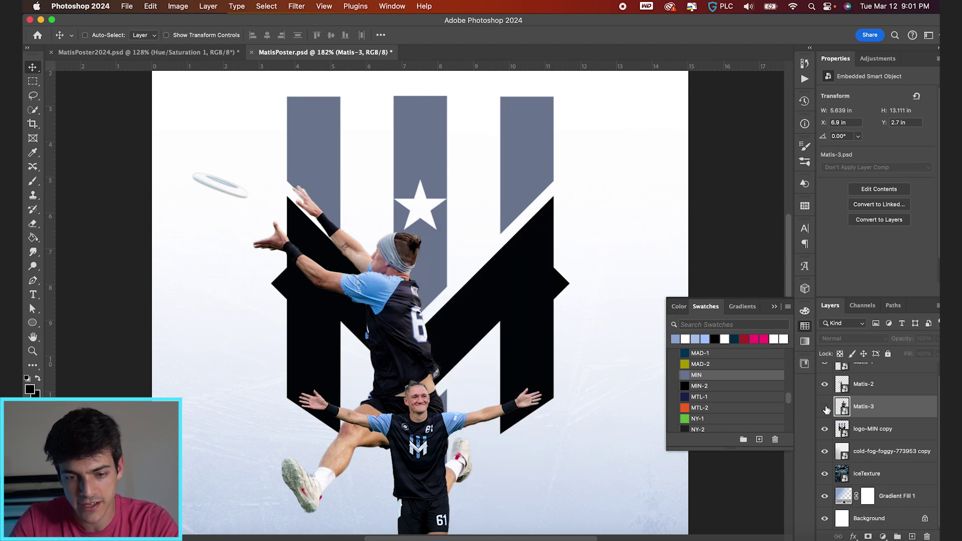
{"action": "left_click", "coordinate": [843, 432]}
{"action": "scroll", "coordinate": [843, 432], "scroll_direction": "up", "scroll_amount": 1}
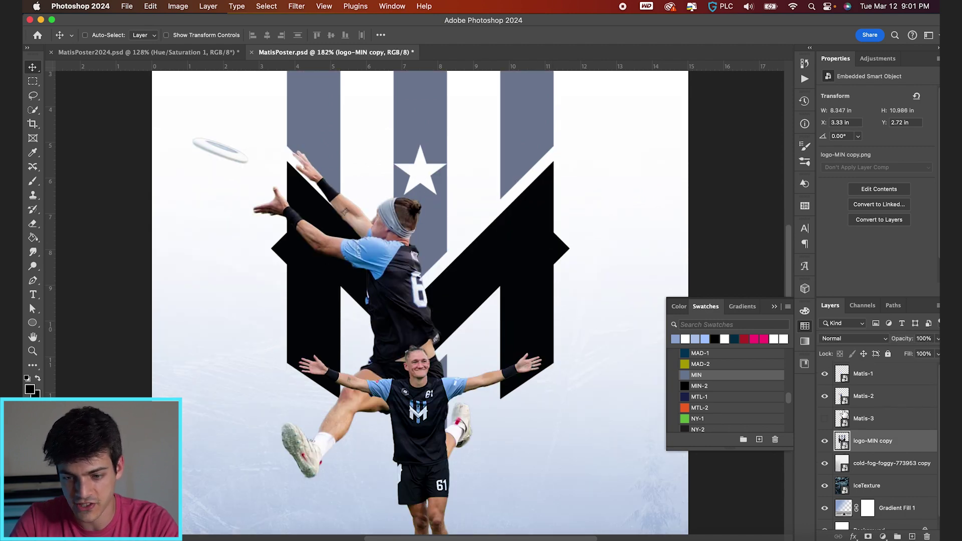
{"action": "left_click", "coordinate": [824, 396]}
{"action": "left_click", "coordinate": [825, 374]}
{"action": "scroll", "coordinate": [567, 408], "scroll_direction": "up", "scroll_amount": 2}
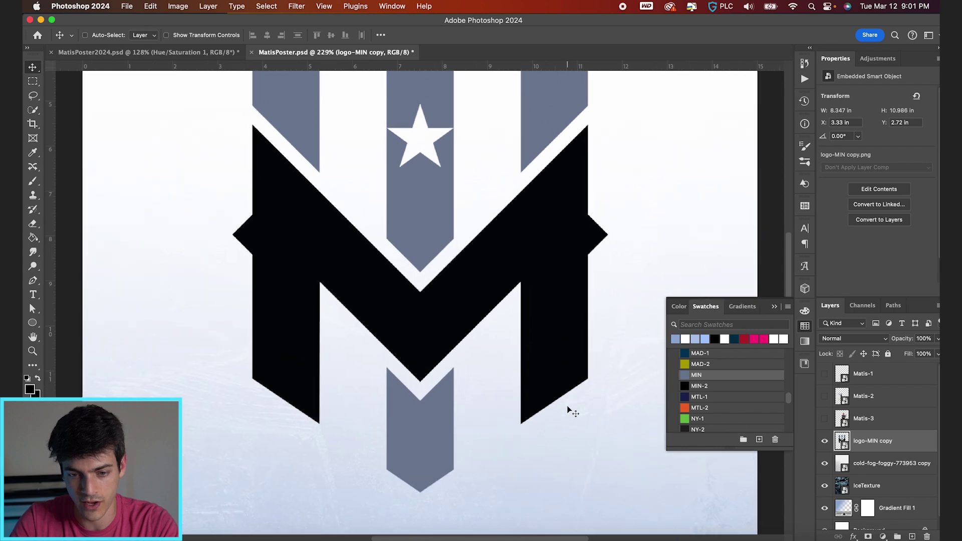
{"action": "scroll", "coordinate": [567, 408], "scroll_direction": "down", "scroll_amount": 4}
Draw a large black polygon shape around the logo with the Pen tool in Shape mode
{"action": "key", "text": "p"}
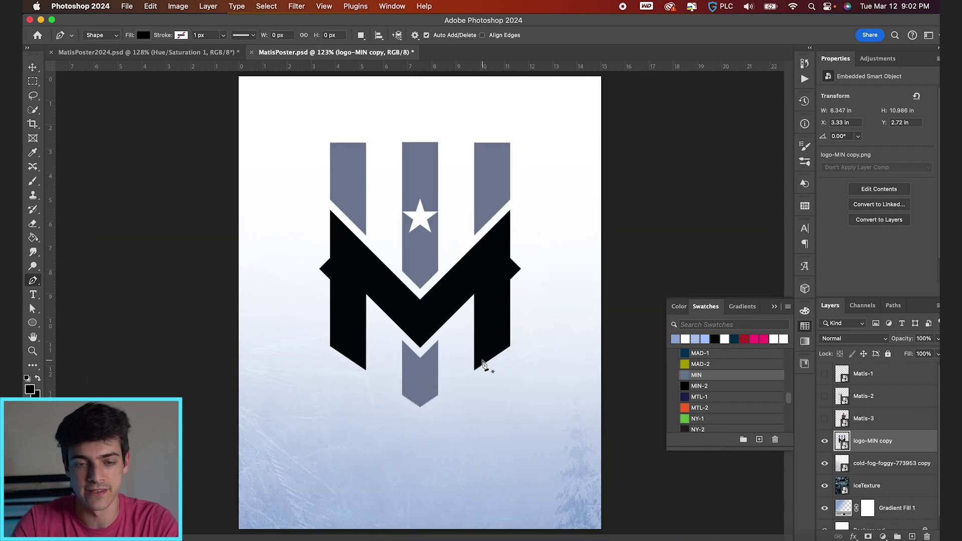
{"action": "scroll", "coordinate": [484, 429], "scroll_direction": "up", "scroll_amount": 2}
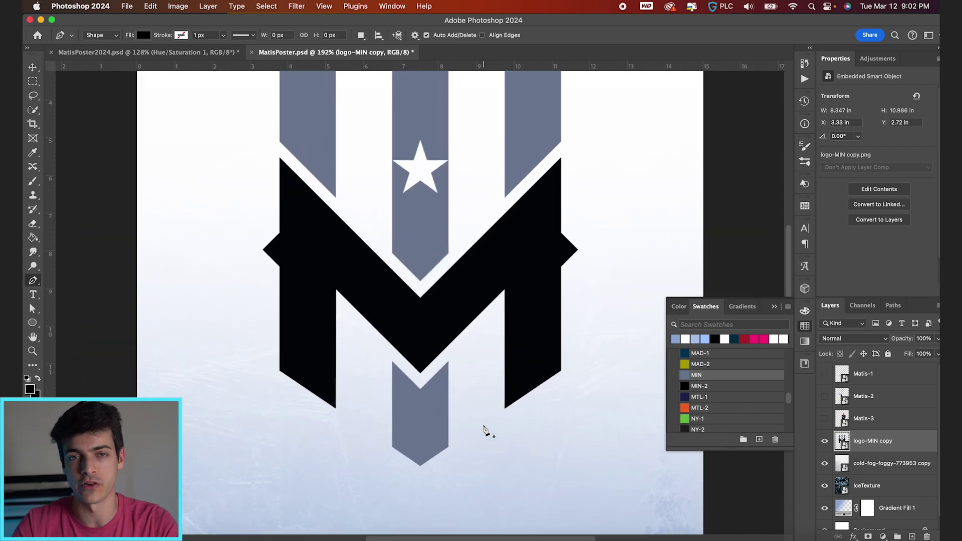
{"action": "scroll", "coordinate": [454, 447], "scroll_direction": "up", "scroll_amount": 3}
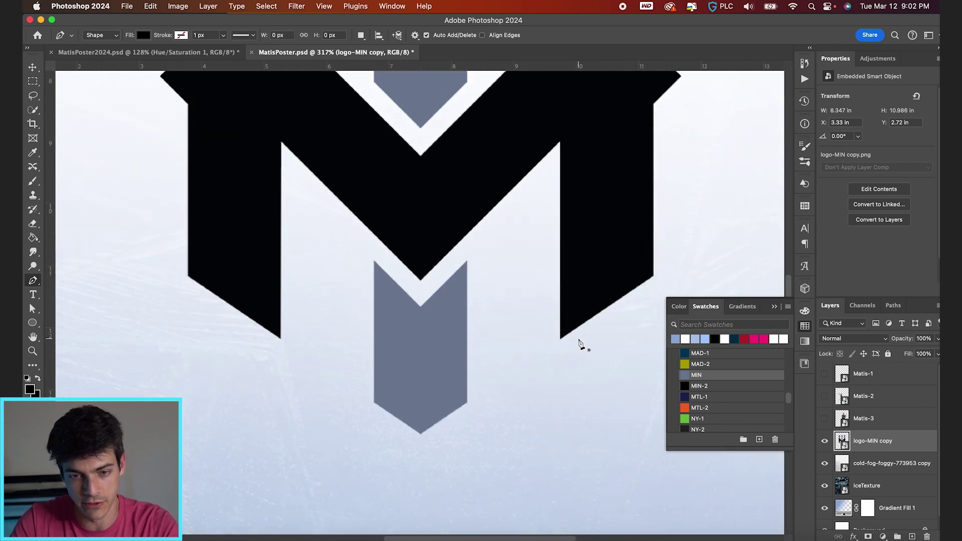
{"action": "scroll", "coordinate": [579, 344], "scroll_direction": "right", "scroll_amount": 2}
{"action": "scroll", "coordinate": [579, 344], "scroll_direction": "up", "scroll_amount": 1}
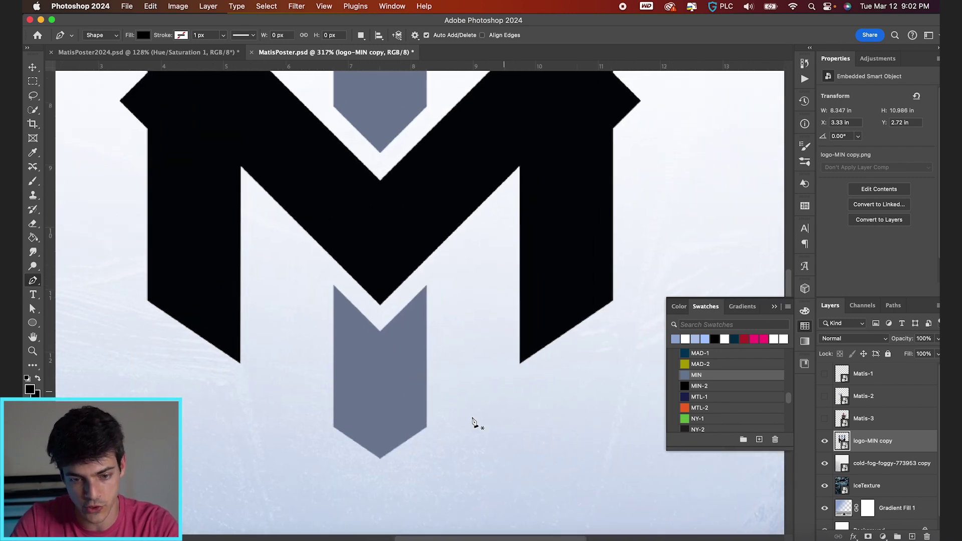
{"action": "left_click", "coordinate": [380, 458]}
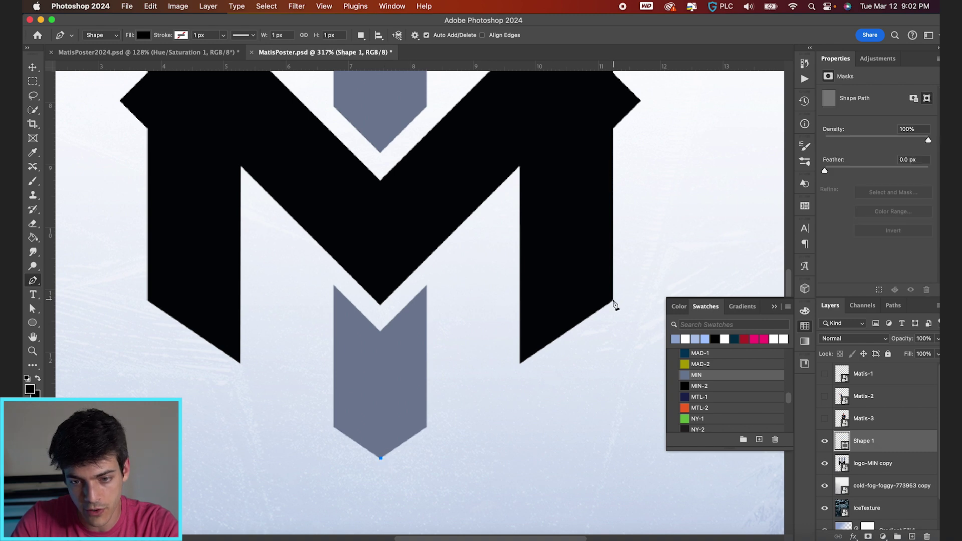
{"action": "left_click", "coordinate": [613, 300]}
{"action": "scroll", "coordinate": [576, 366], "scroll_direction": "down", "scroll_amount": 8}
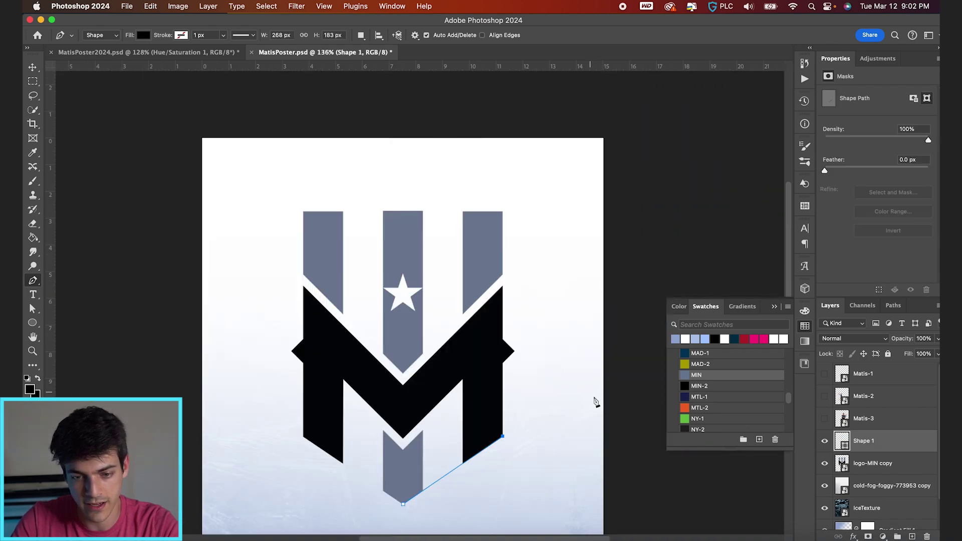
{"action": "left_click", "coordinate": [626, 426]}
{"action": "left_click", "coordinate": [601, 176]}
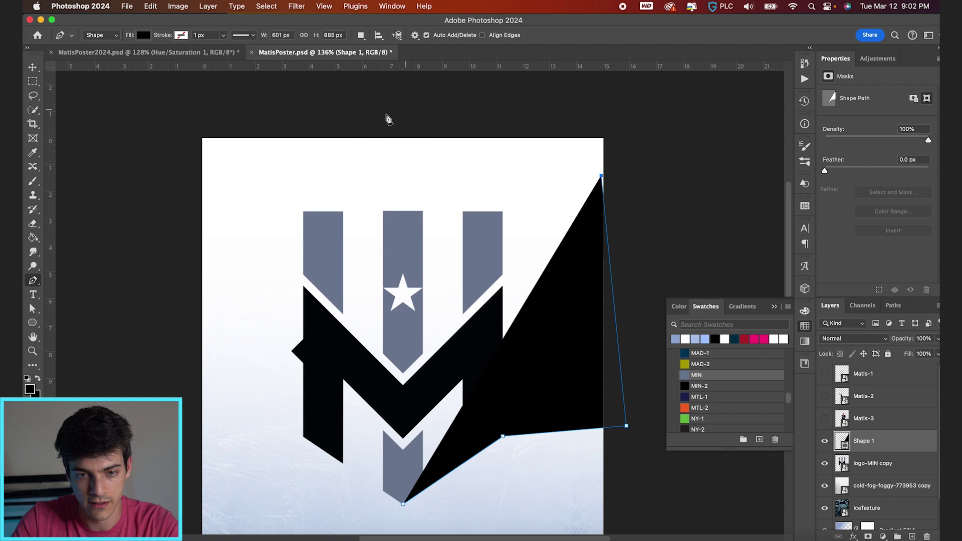
{"action": "left_click", "coordinate": [323, 129]}
{"action": "left_click", "coordinate": [225, 212]}
{"action": "left_click", "coordinate": [215, 453]}
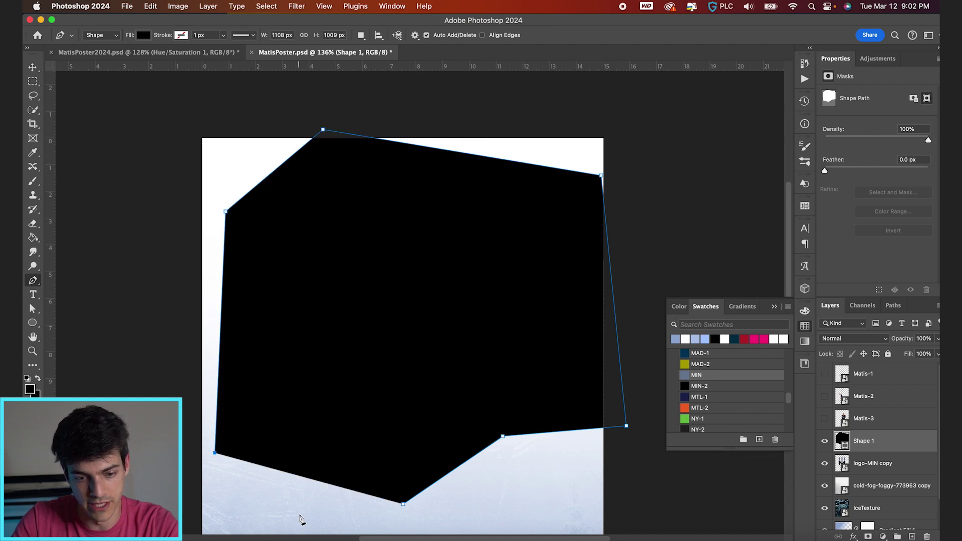
{"action": "left_click", "coordinate": [300, 515]}
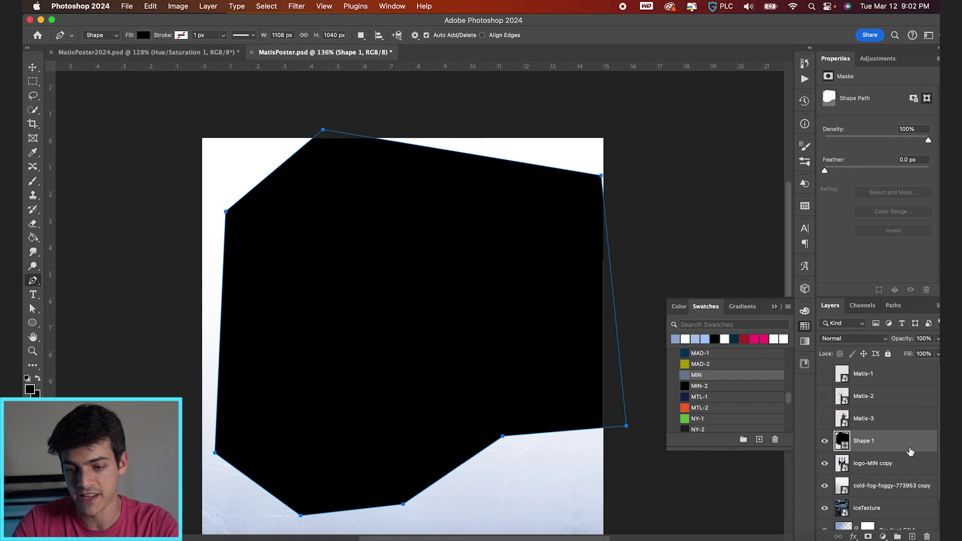
Load Shape 1 as a selection, hide it, and mask the Matis-3 close-up player with it
{"action": "key", "text": "v"}
{"action": "left_click", "coordinate": [842, 443], "text": "super"}
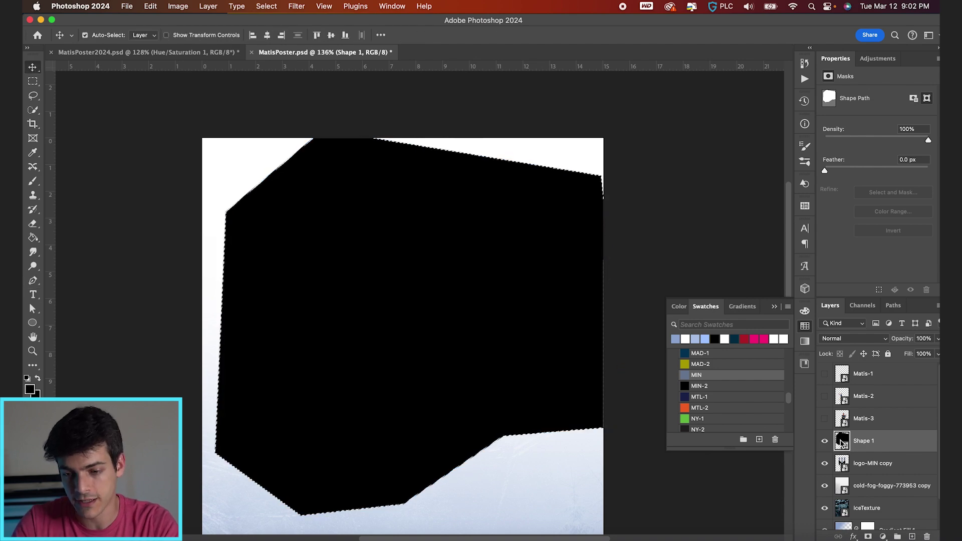
{"action": "left_click", "coordinate": [824, 442]}
{"action": "left_click", "coordinate": [825, 419]}
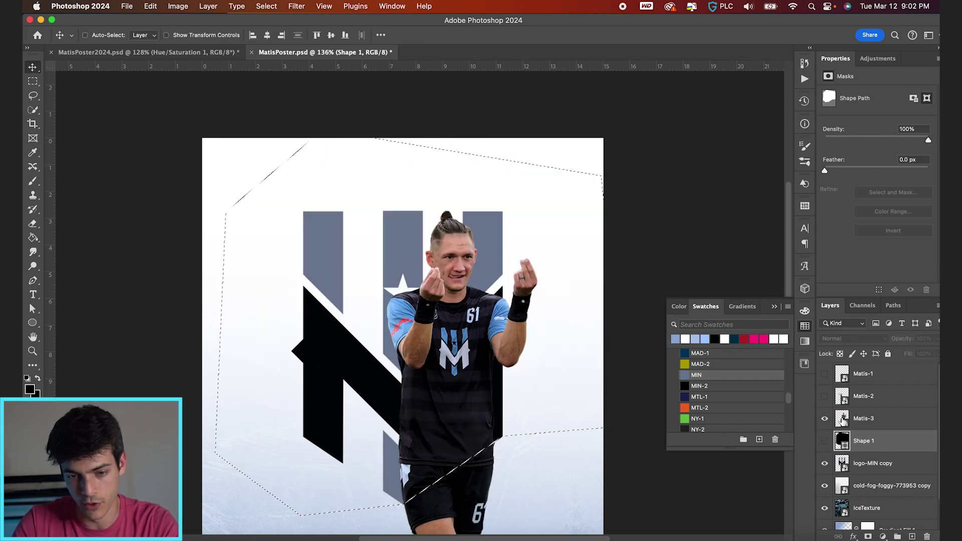
{"action": "left_click", "coordinate": [843, 420]}
{"action": "scroll", "coordinate": [521, 362], "scroll_direction": "up", "scroll_amount": 2}
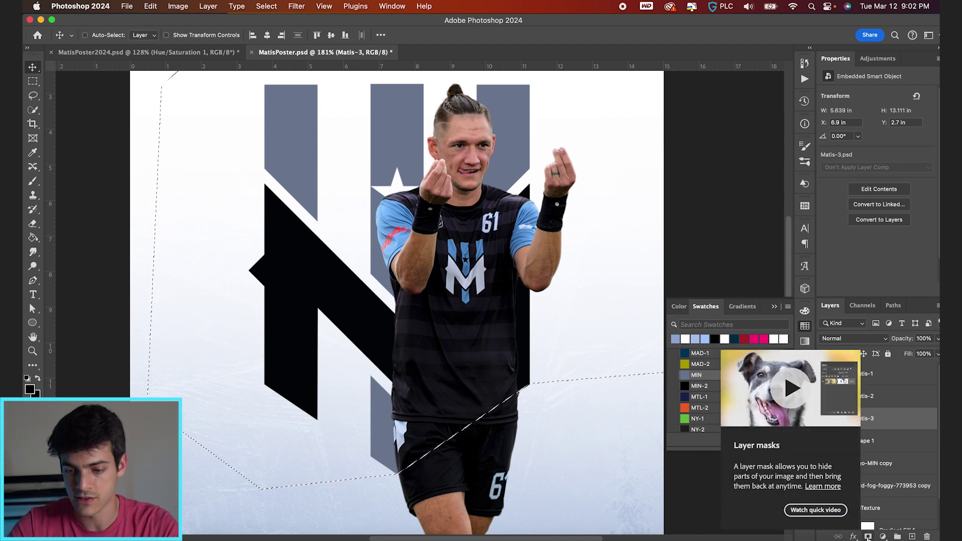
{"action": "left_click", "coordinate": [868, 537]}
Show the diving and standing player cutouts again and select the standing player layer
{"action": "scroll", "coordinate": [483, 401], "scroll_direction": "down", "scroll_amount": 2}
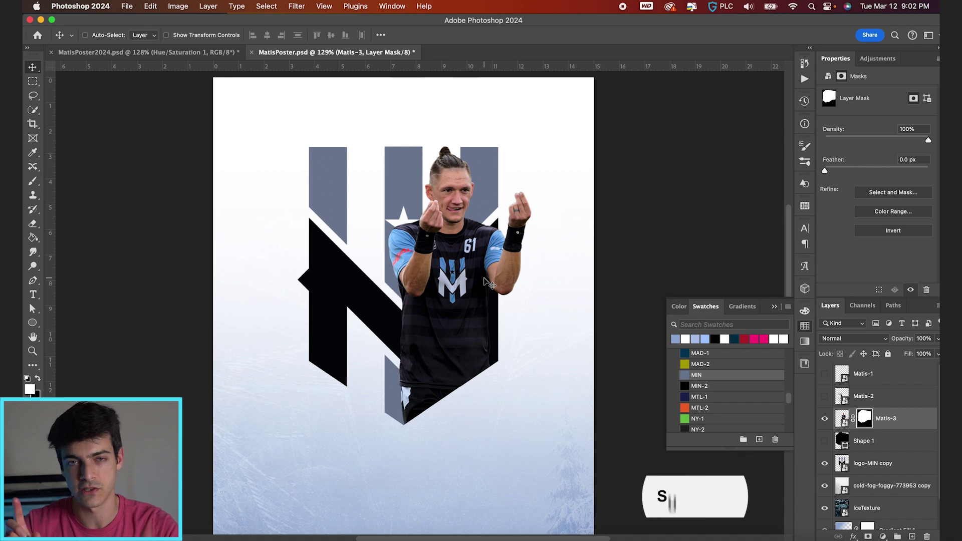
{"action": "scroll", "coordinate": [441, 400], "scroll_direction": "up", "scroll_amount": 3}
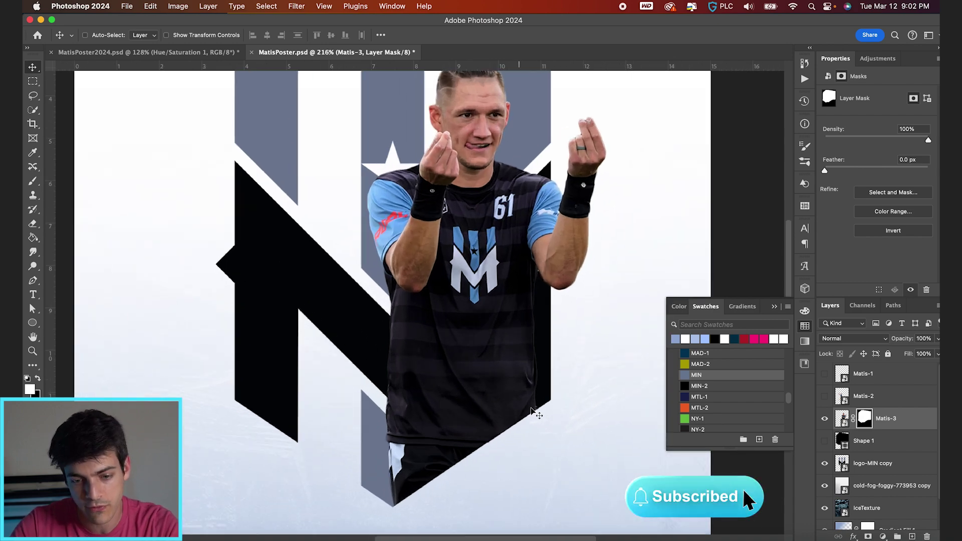
{"action": "scroll", "coordinate": [471, 468], "scroll_direction": "down", "scroll_amount": 2}
{"action": "left_click", "coordinate": [824, 396]}
{"action": "left_click", "coordinate": [824, 373]}
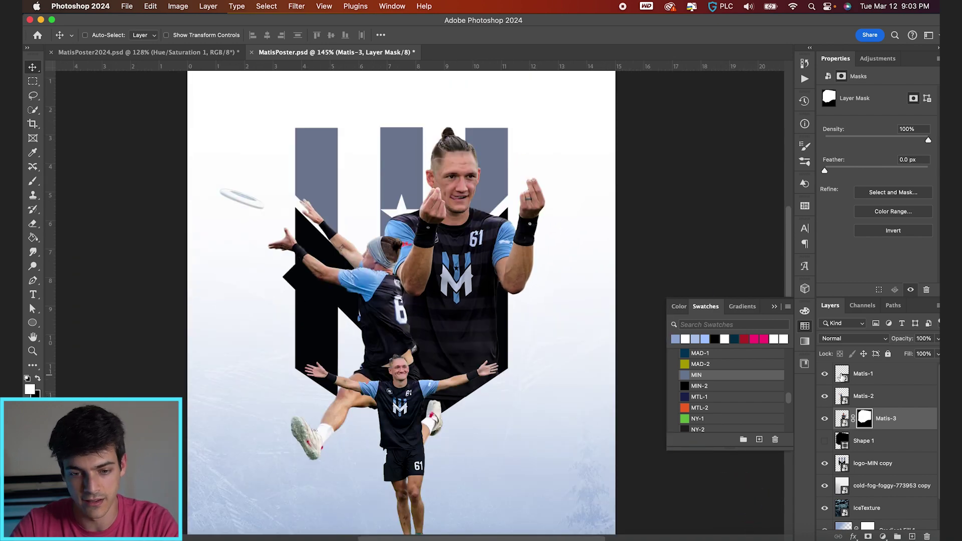
{"action": "left_click", "coordinate": [882, 374]}
{"action": "scroll", "coordinate": [480, 393], "scroll_direction": "down", "scroll_amount": 2}
{"action": "scroll", "coordinate": [480, 393], "scroll_direction": "up", "scroll_amount": 1}
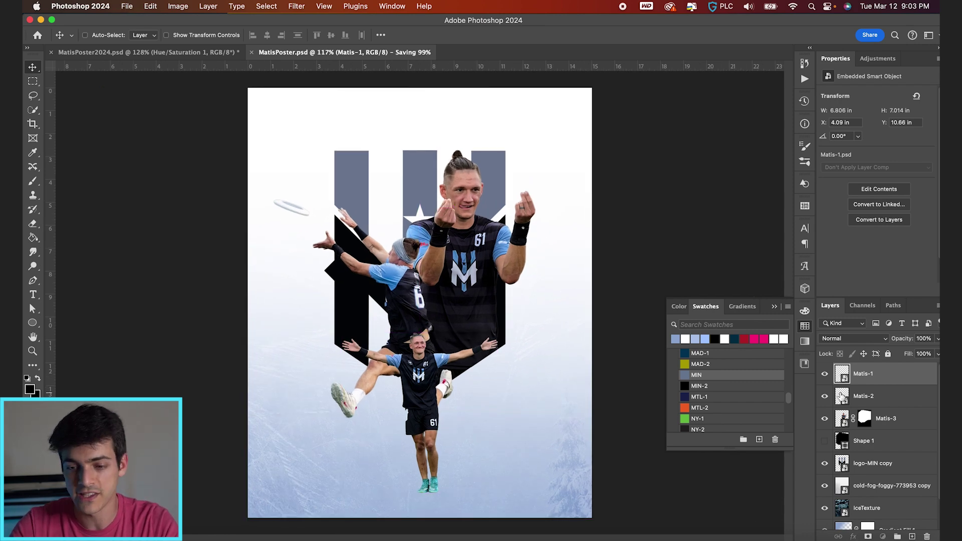
On a new empty layer, paint a soft round brush dab near the standing player's feet
{"action": "key", "text": "super+shift+alt+n"}
{"action": "key", "text": "b"}
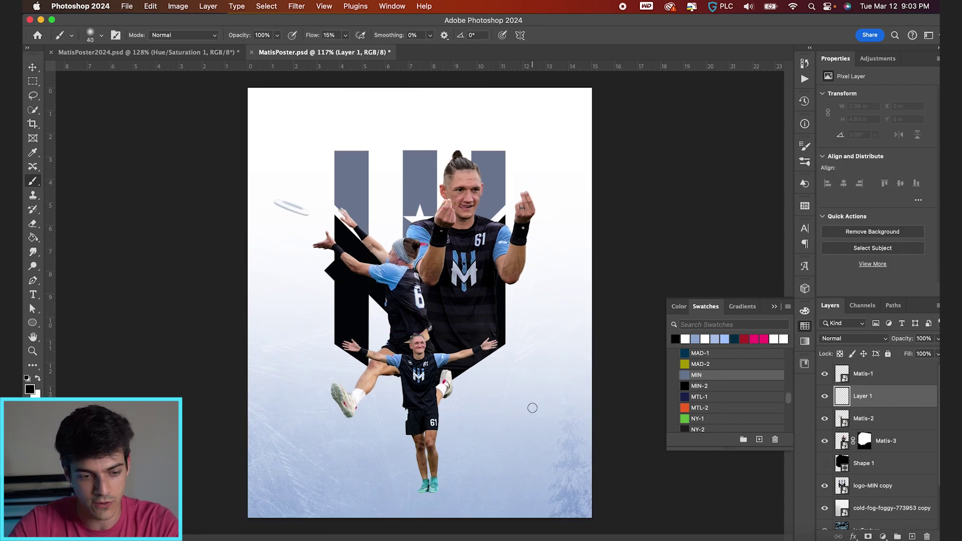
{"action": "scroll", "coordinate": [529, 408], "scroll_direction": "up", "scroll_amount": 3}
{"action": "left_click", "coordinate": [519, 335]}
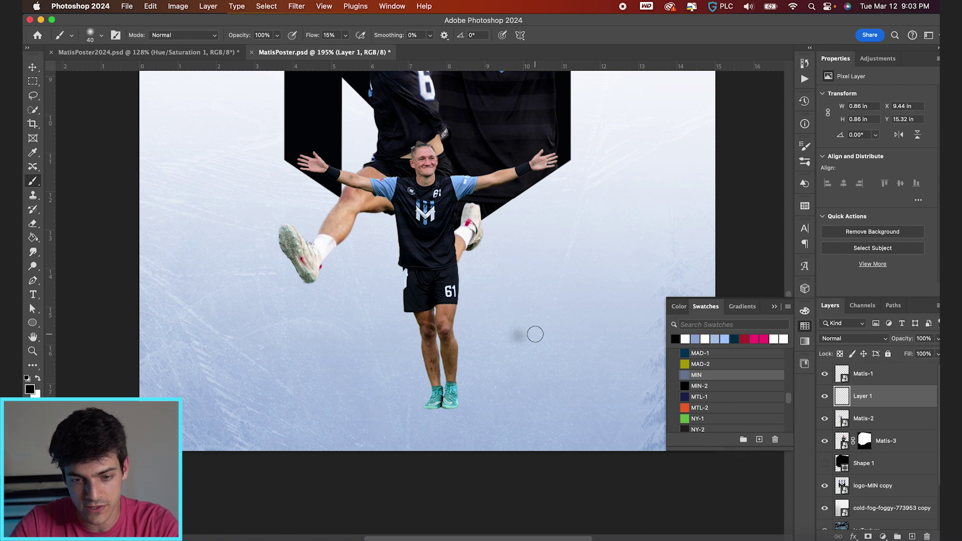
{"action": "key", "text": "super+z"}
{"action": "left_click", "coordinate": [101, 36]}
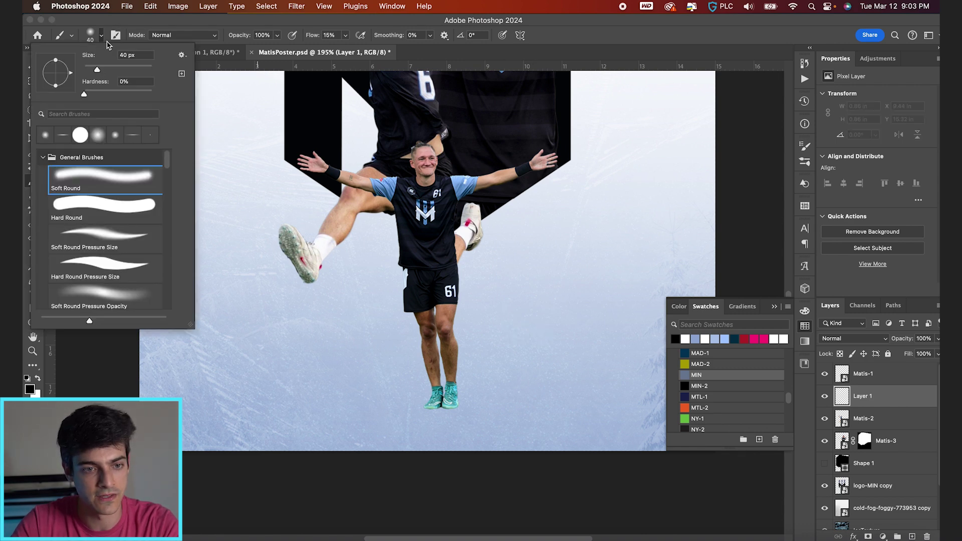
{"action": "key", "text": "Escape"}
{"action": "left_click", "coordinate": [537, 315]}
Squash the soft dab into a flat, wide oval shadow under the feet
{"action": "key", "text": "super+t"}
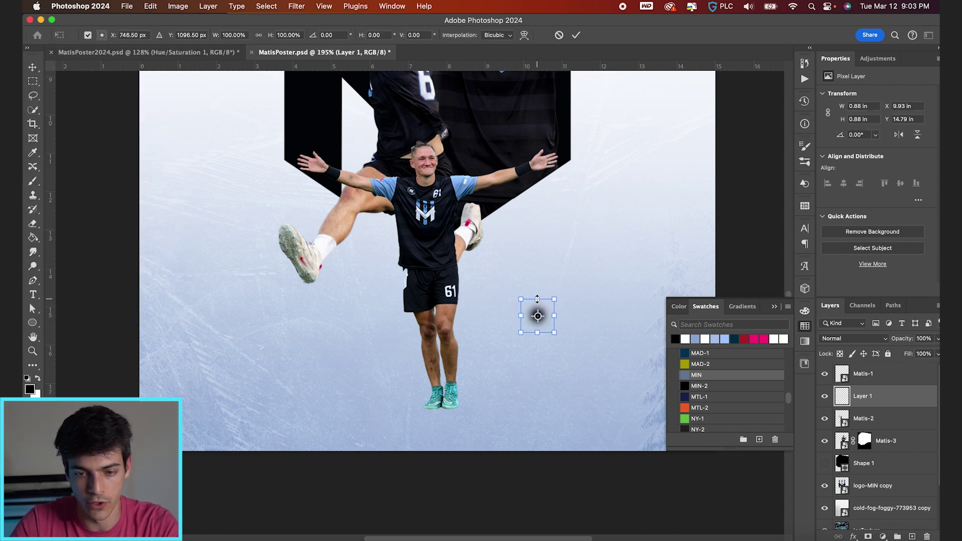
{"action": "mouse_move", "coordinate": [538, 299]}
{"action": "left_mouse_down"}
{"action": "mouse_move", "coordinate": [537, 311]}
{"action": "mouse_move", "coordinate": [569, 315]}
{"action": "mouse_move", "coordinate": [568, 328]}
{"action": "mouse_move", "coordinate": [482, 395]}
{"action": "mouse_move", "coordinate": [483, 409]}
{"action": "left_mouse_up"}
{"action": "key", "text": "Return"}
{"action": "key", "text": "super+t"}
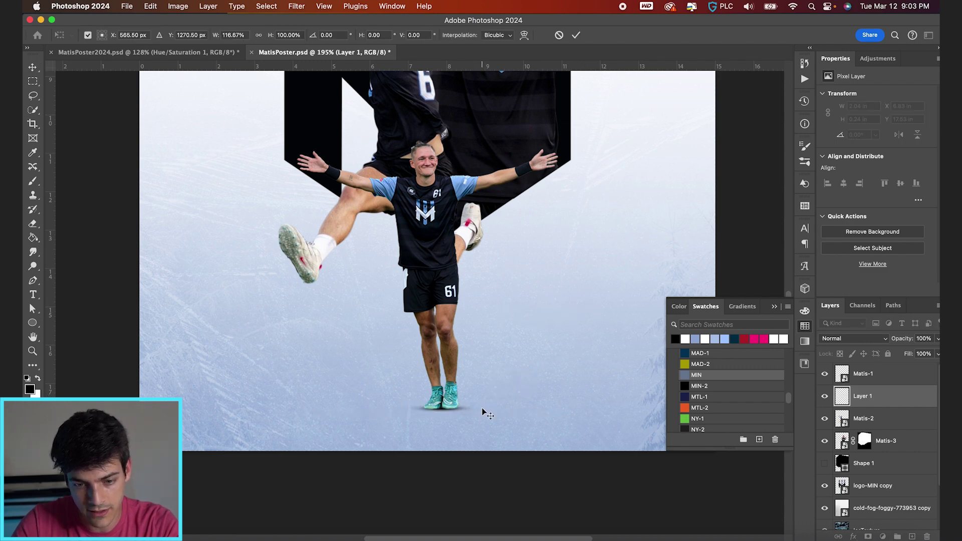
{"action": "key", "text": "Return"}
Duplicate the shadow, stretch it much wider under the feet, fade it to 25% opacity, and save
{"action": "key", "text": "super+j"}
{"action": "key", "text": "super+t"}
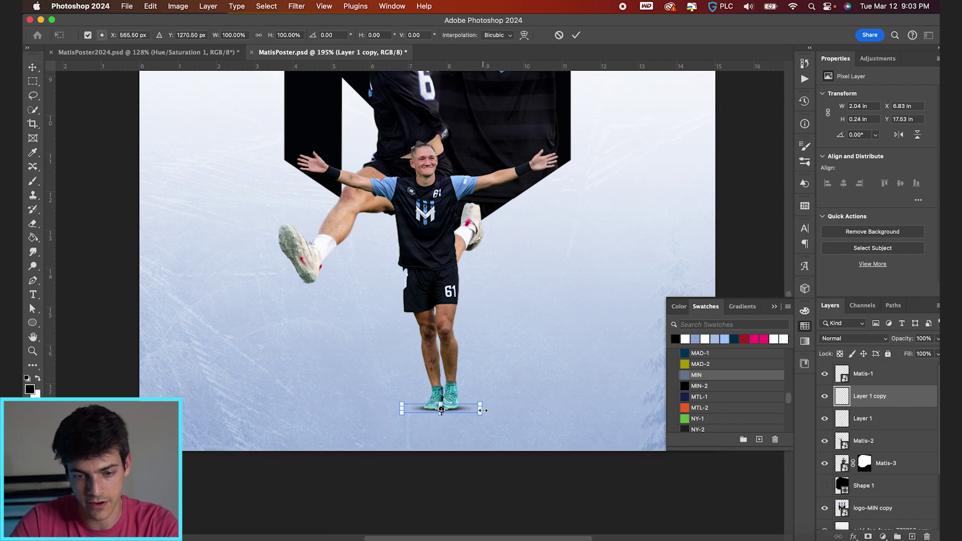
{"action": "left_click_drag", "start_coordinate": [482, 408], "coordinate": [586, 408]}
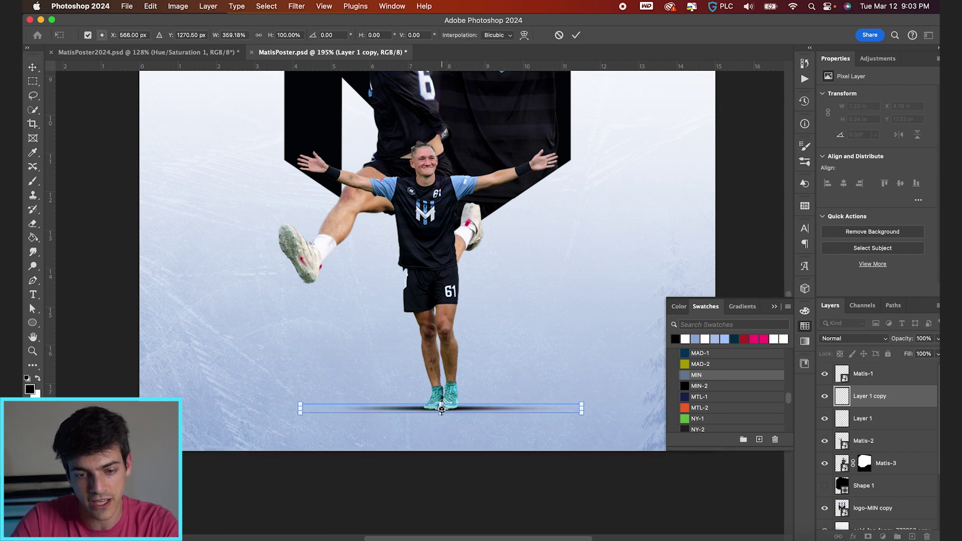
{"action": "left_click_drag", "start_coordinate": [441, 408], "coordinate": [441, 409]}
{"action": "key", "text": "Return"}
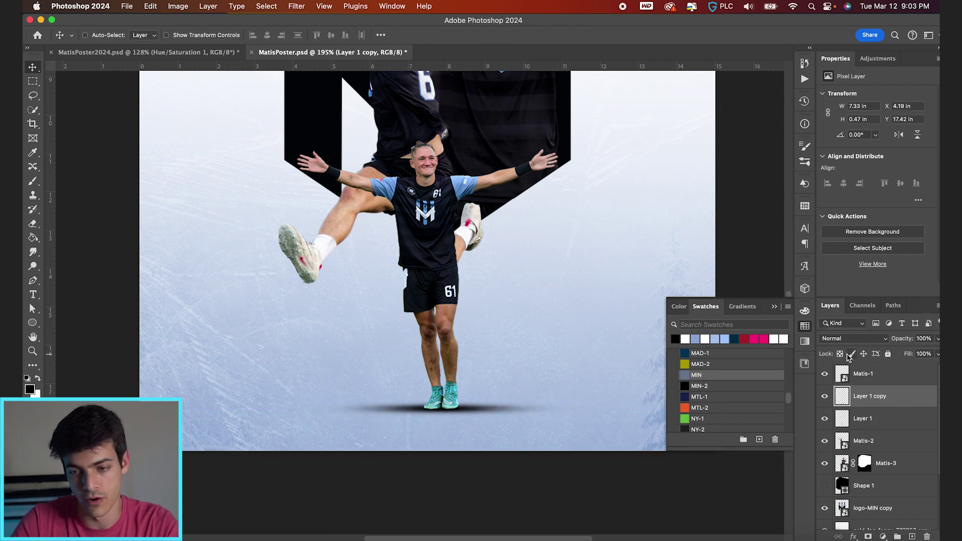
{"action": "left_click_drag", "start_coordinate": [902, 339], "coordinate": [853, 341]}
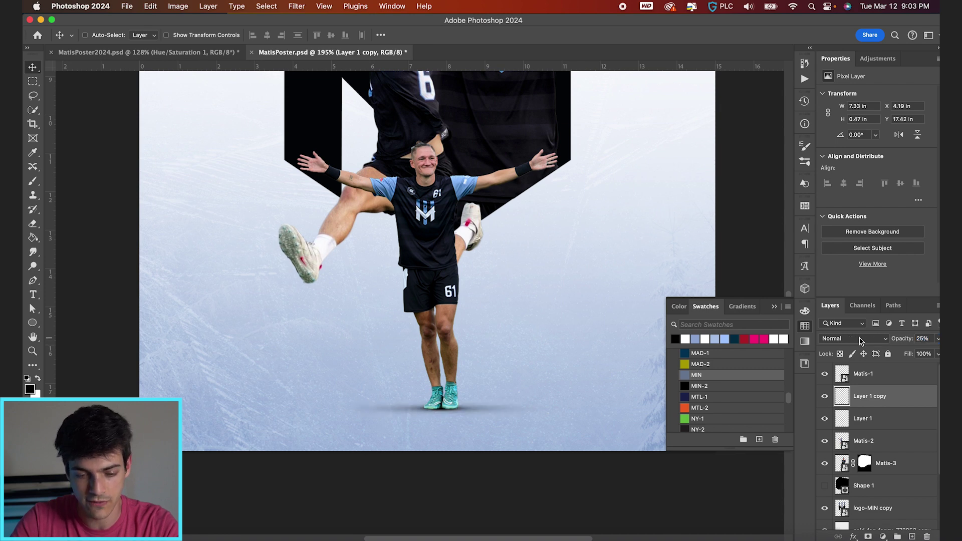
{"action": "scroll", "coordinate": [498, 377], "scroll_direction": "down", "scroll_amount": 1}
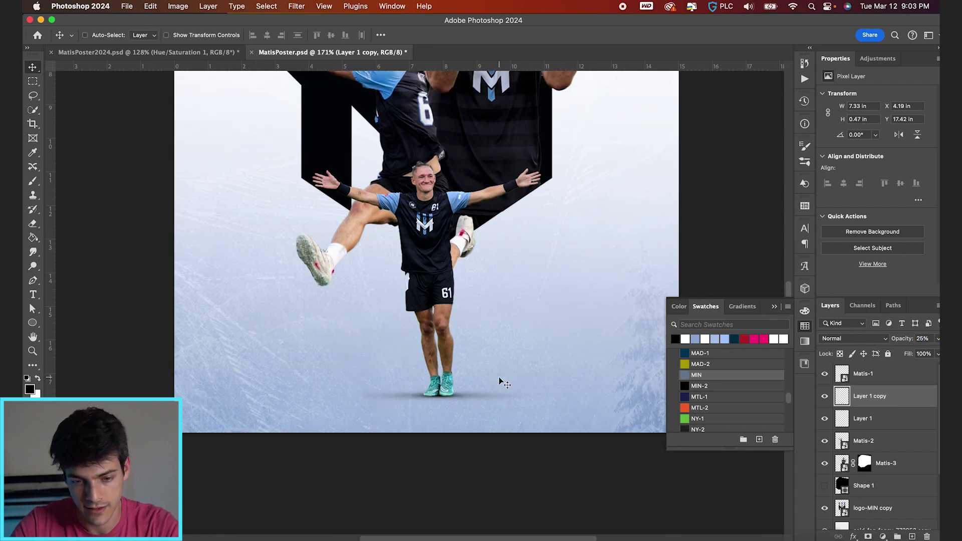
{"action": "scroll", "coordinate": [514, 350], "scroll_direction": "down", "scroll_amount": 2}
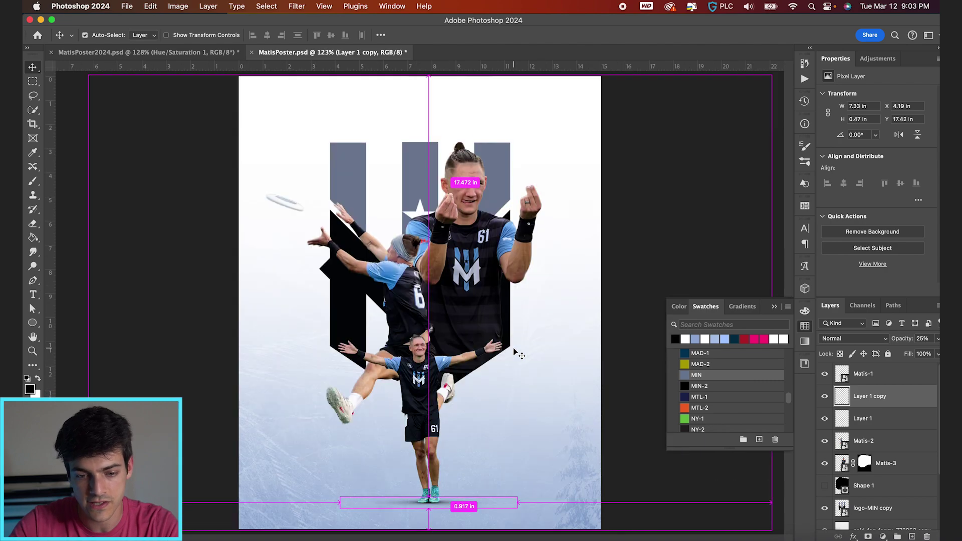
{"action": "key", "text": "super+z"}
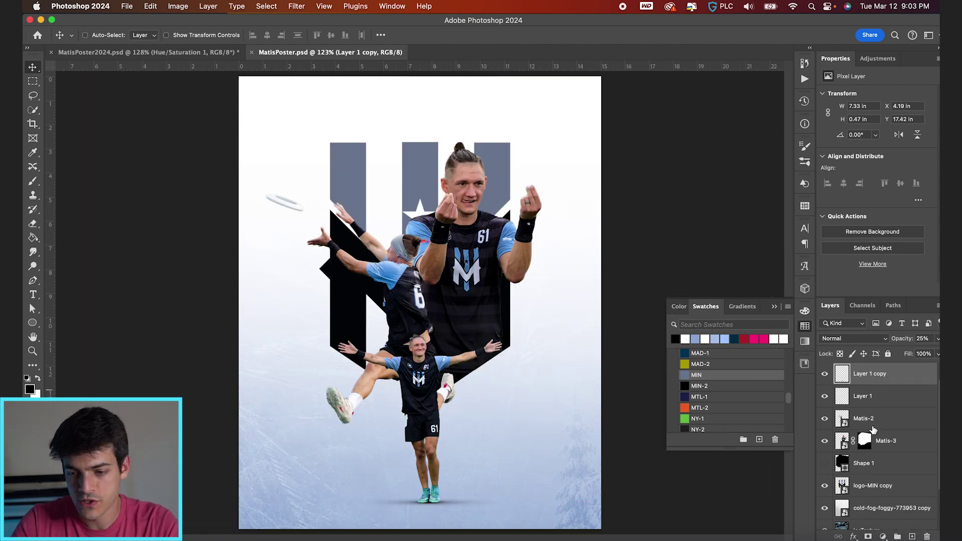
Move the standing player and both shadow layers up and enlarge them slightly, about 105%
{"action": "key", "text": "super+shift+z"}
{"action": "left_click", "coordinate": [876, 425], "text": "shift"}
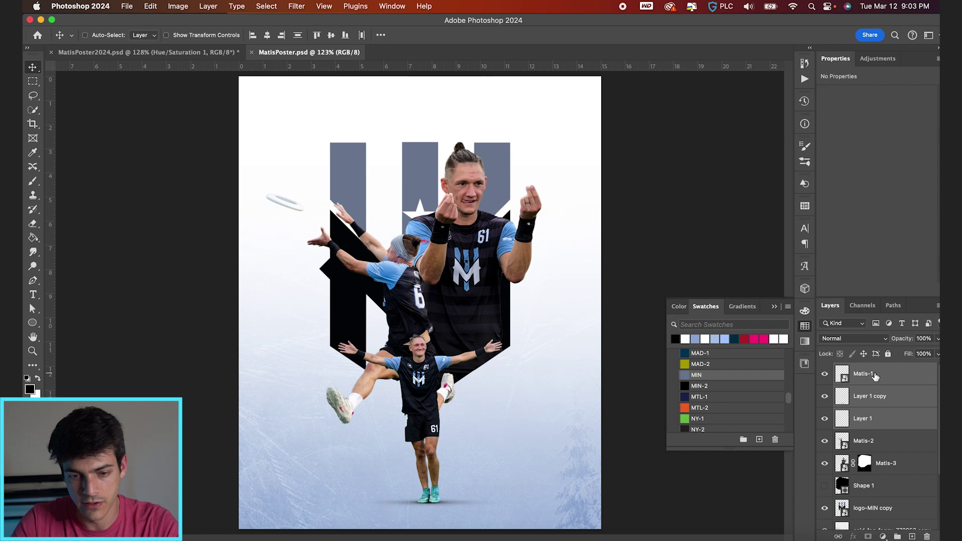
{"action": "left_click_drag", "start_coordinate": [504, 441], "coordinate": [501, 420]}
{"action": "scroll", "coordinate": [501, 420], "scroll_direction": "up", "scroll_amount": 1}
{"action": "key", "text": "super+t"}
{"action": "left_click_drag", "start_coordinate": [531, 305], "coordinate": [532, 302]}
{"action": "key", "text": "Return"}
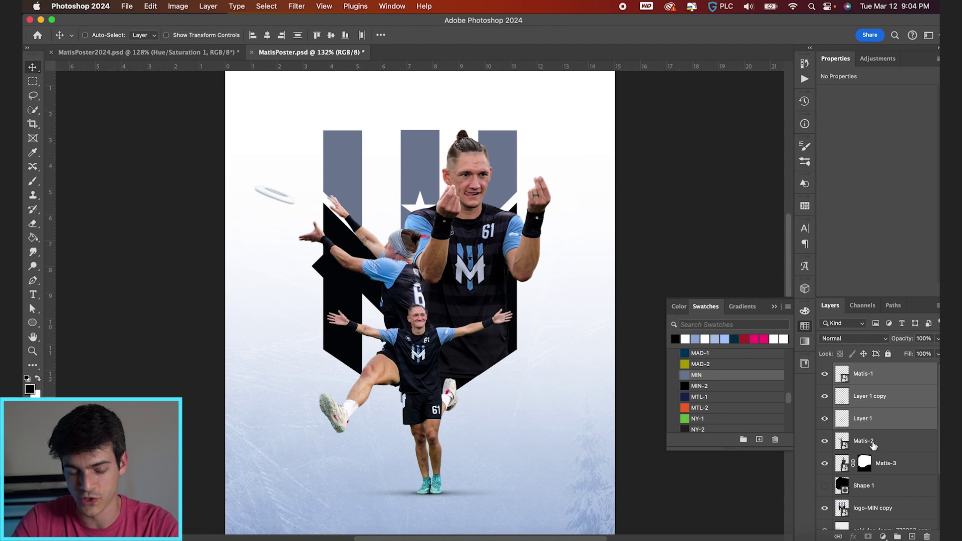
Nudge the diving player slightly up and back down, then save and fit the poster in view
{"action": "left_click", "coordinate": [491, 273], "text": "super"}
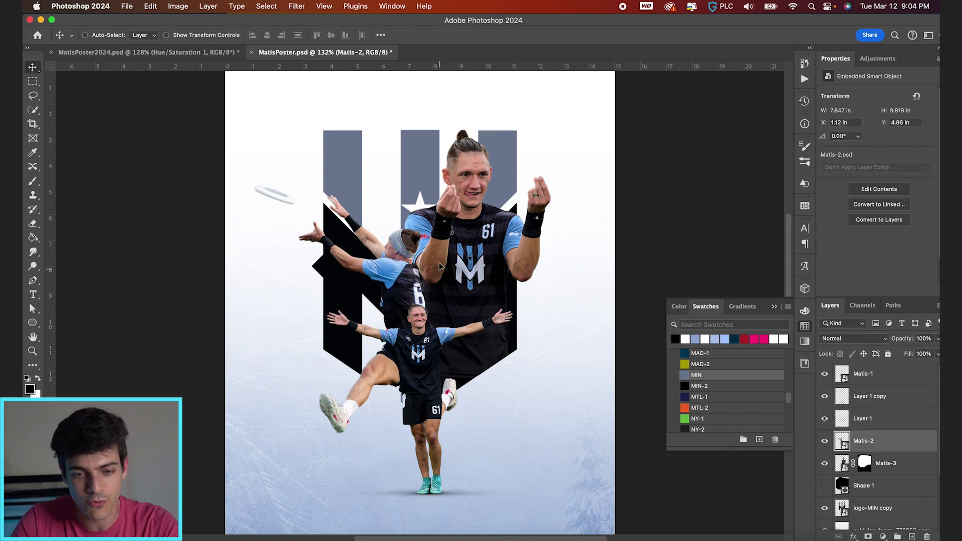
{"action": "key", "text": "shift+Up"}
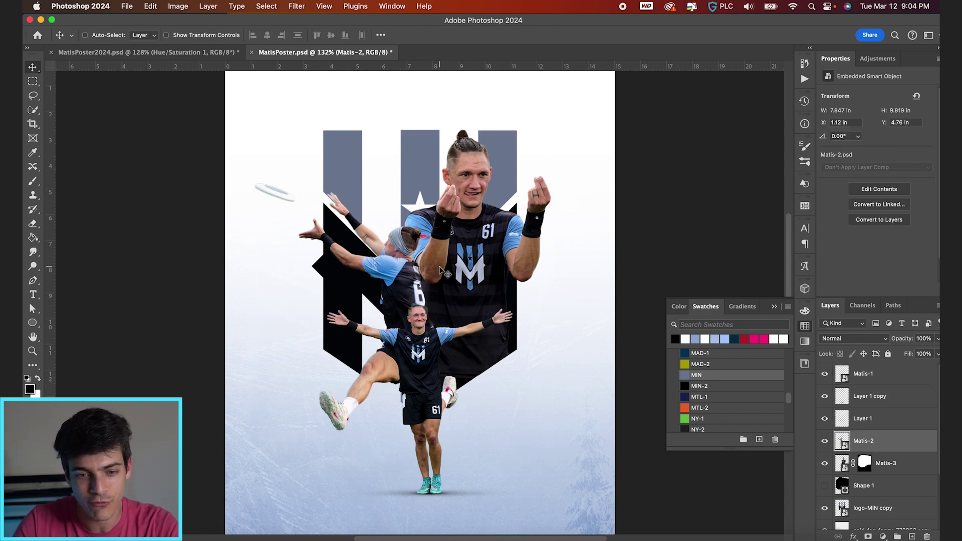
{"action": "key", "text": "Down"}
{"action": "key", "text": "Down"}
{"action": "key", "text": "Down"}
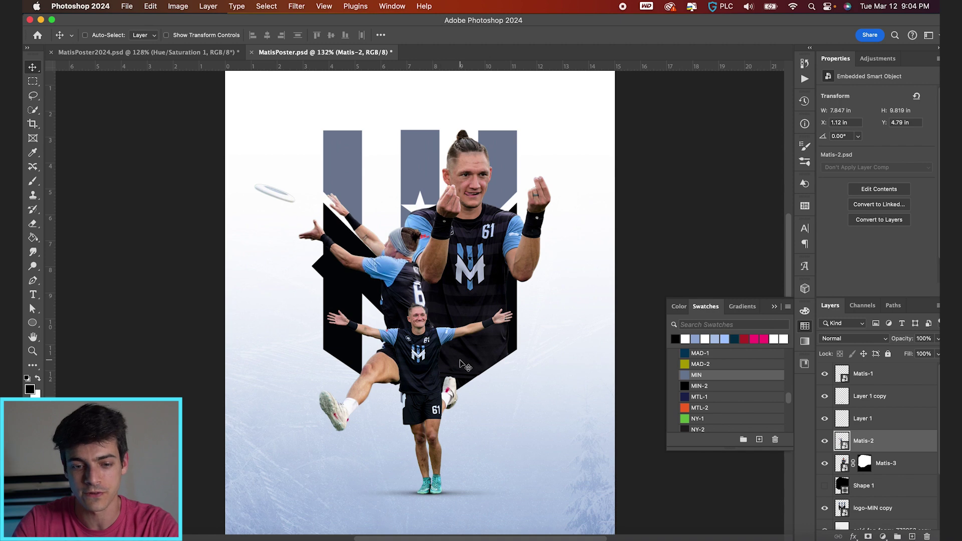
{"action": "key", "text": "super+0"}
{"action": "key", "text": "super+s"}
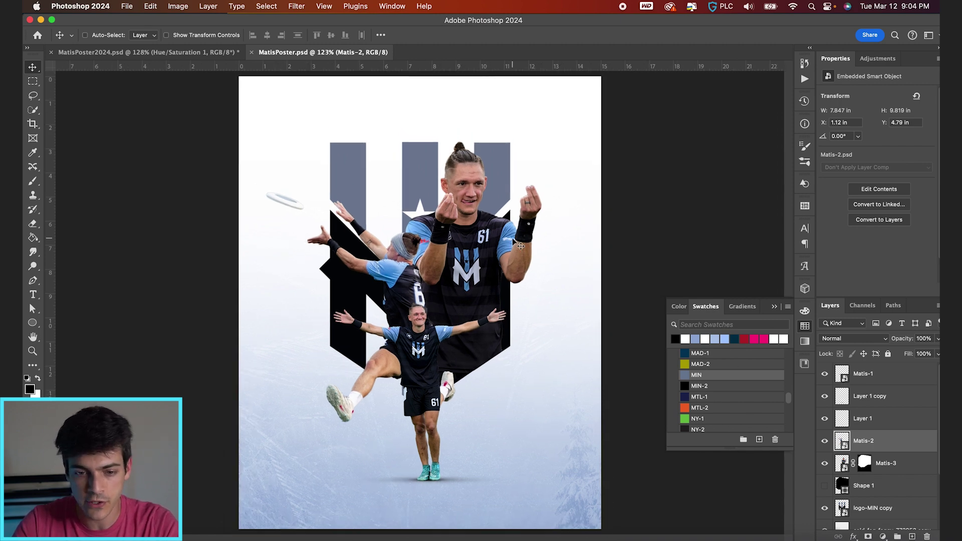
{"action": "scroll", "coordinate": [420, 307], "scroll_direction": "up", "scroll_amount": 3}
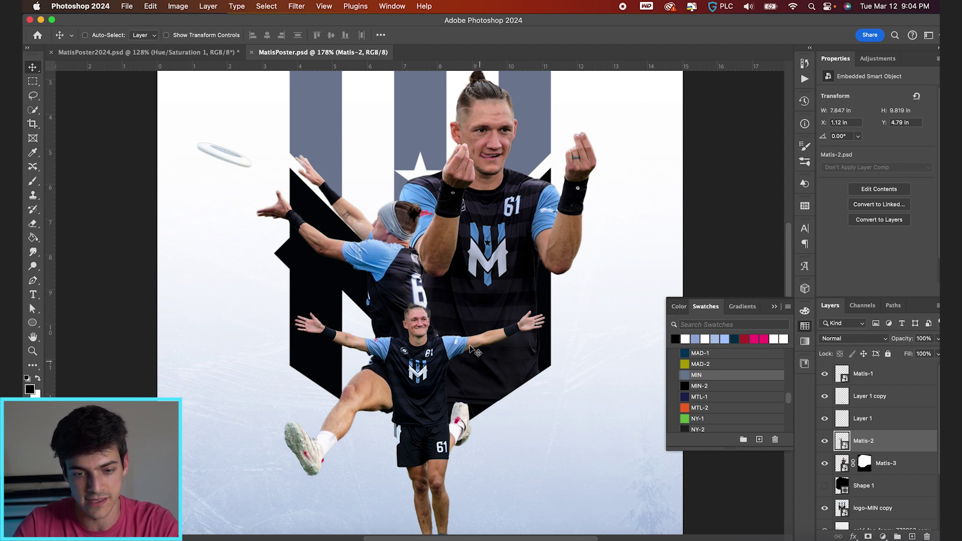
{"action": "scroll", "coordinate": [489, 286], "scroll_direction": "down", "scroll_amount": 3}
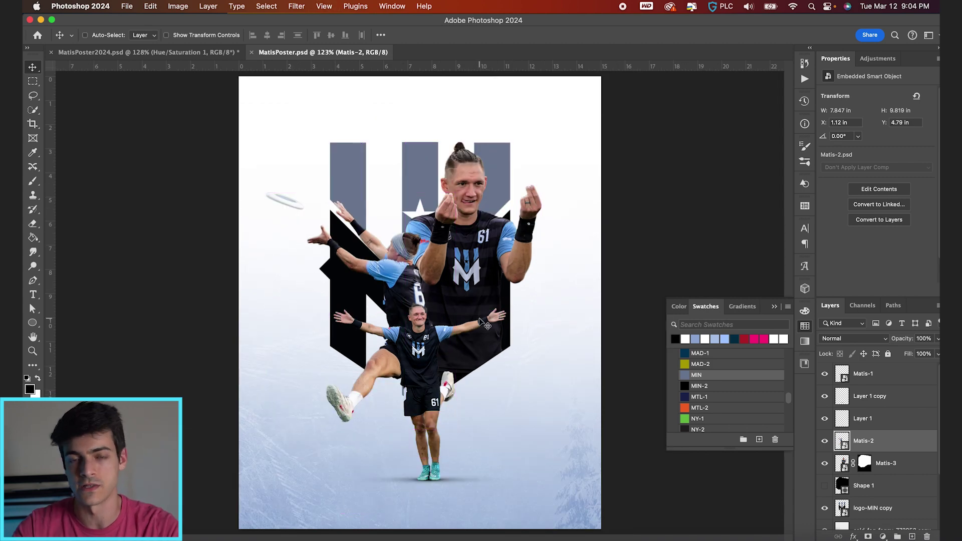
{"action": "left_click", "coordinate": [843, 379]}
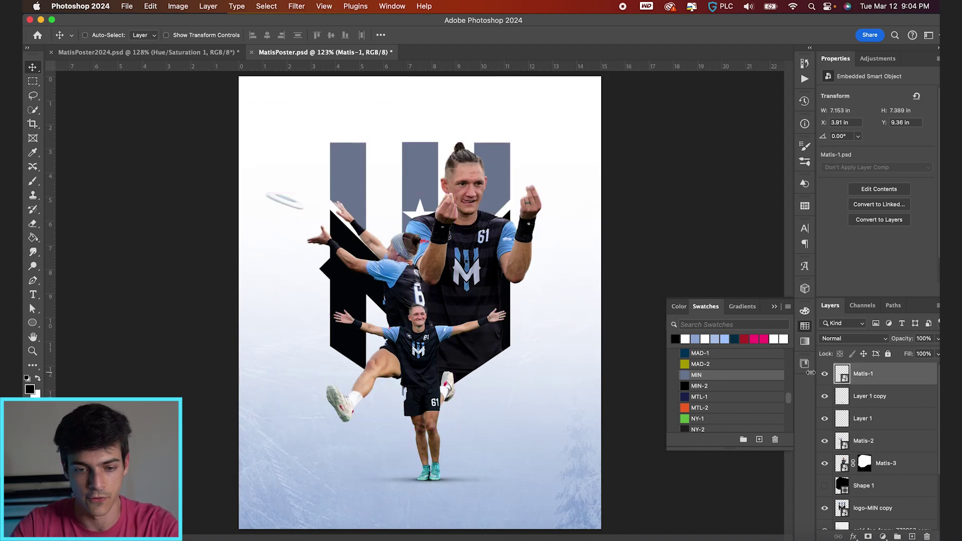
In the Camera Raw filter, raise the player's Exposure to +0.25 and lift the Shadows
{"action": "left_click", "coordinate": [296, 6]}
{"action": "left_click", "coordinate": [301, 76]}
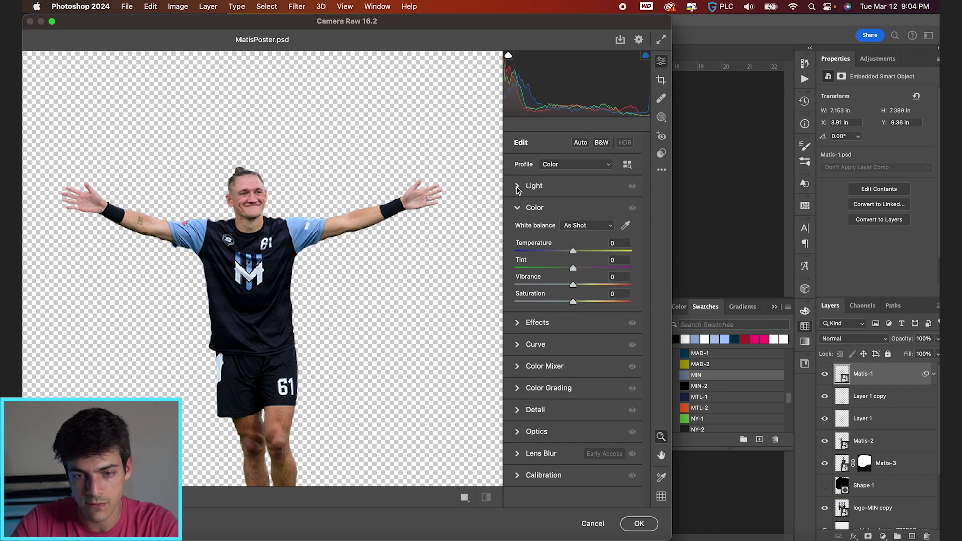
{"action": "left_click", "coordinate": [518, 187]}
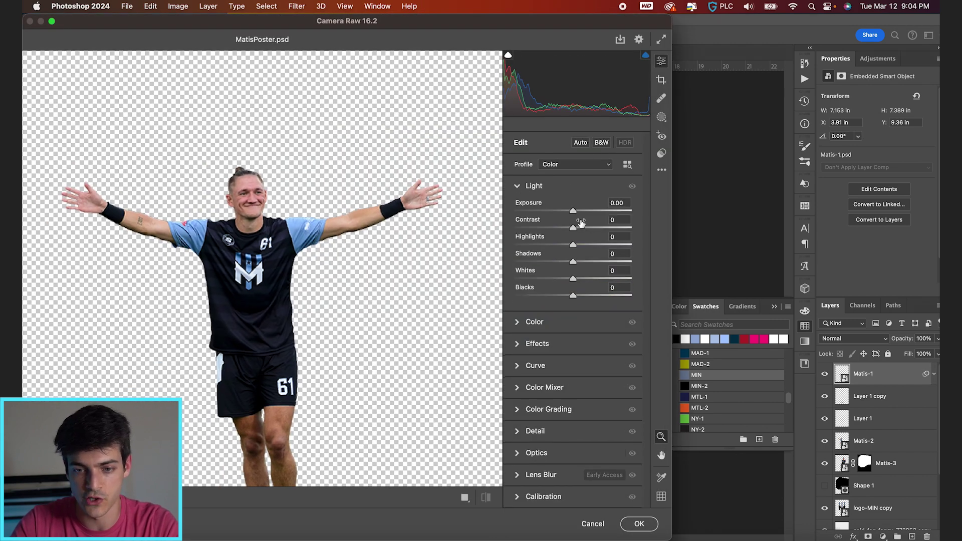
{"action": "left_click_drag", "start_coordinate": [574, 212], "coordinate": [552, 245]}
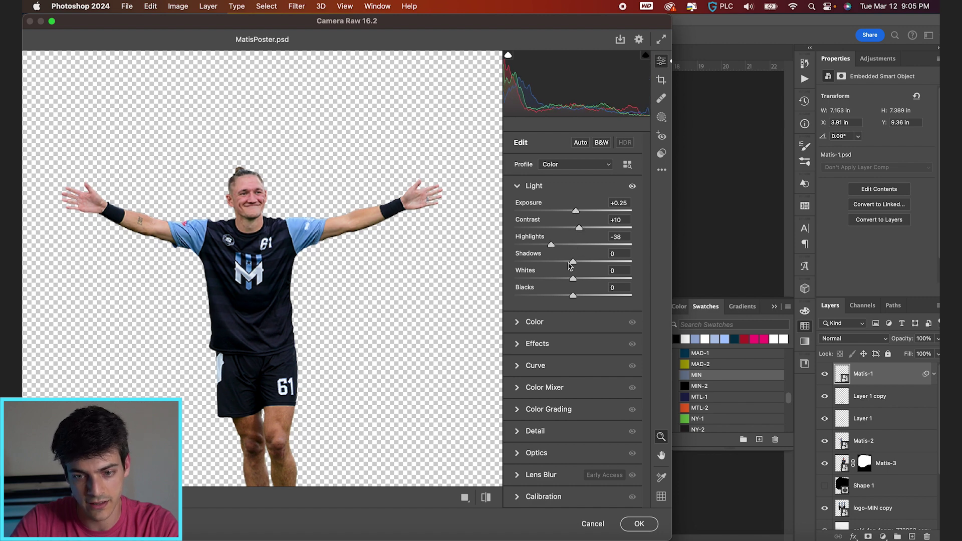
{"action": "left_click_drag", "start_coordinate": [602, 264], "coordinate": [568, 296]}
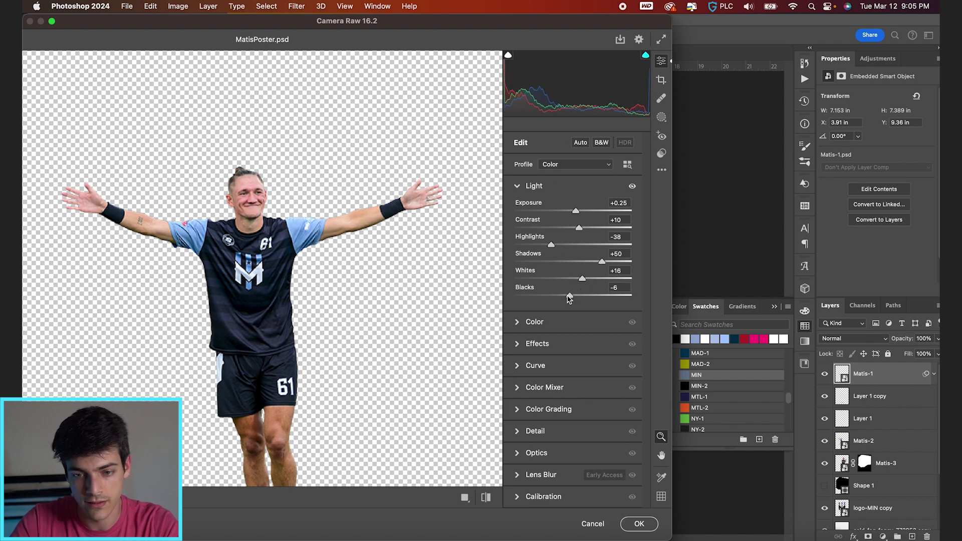
Add Texture of about +13 and Noise Reduction of 30, then apply the Camera Raw filter
{"action": "left_click", "coordinate": [521, 345]}
{"action": "left_click_drag", "start_coordinate": [573, 253], "coordinate": [581, 253]}
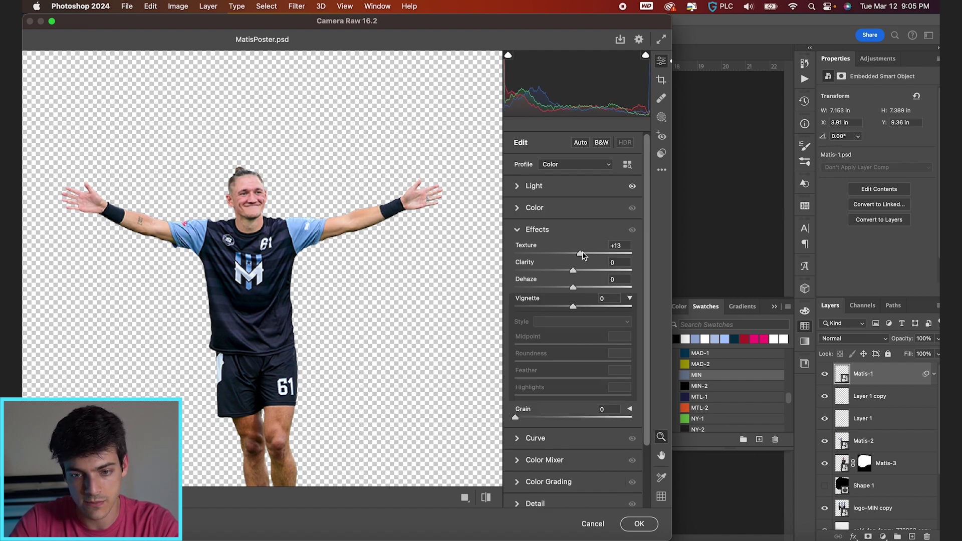
{"action": "left_click", "coordinate": [521, 503]}
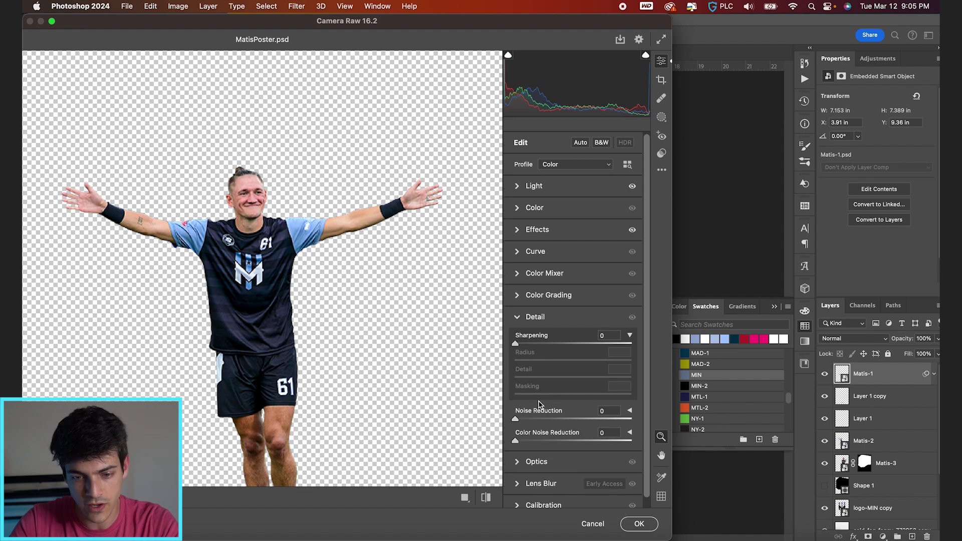
{"action": "scroll", "coordinate": [539, 404], "scroll_direction": "down", "scroll_amount": 1}
{"action": "left_click_drag", "start_coordinate": [542, 412], "coordinate": [555, 412]}
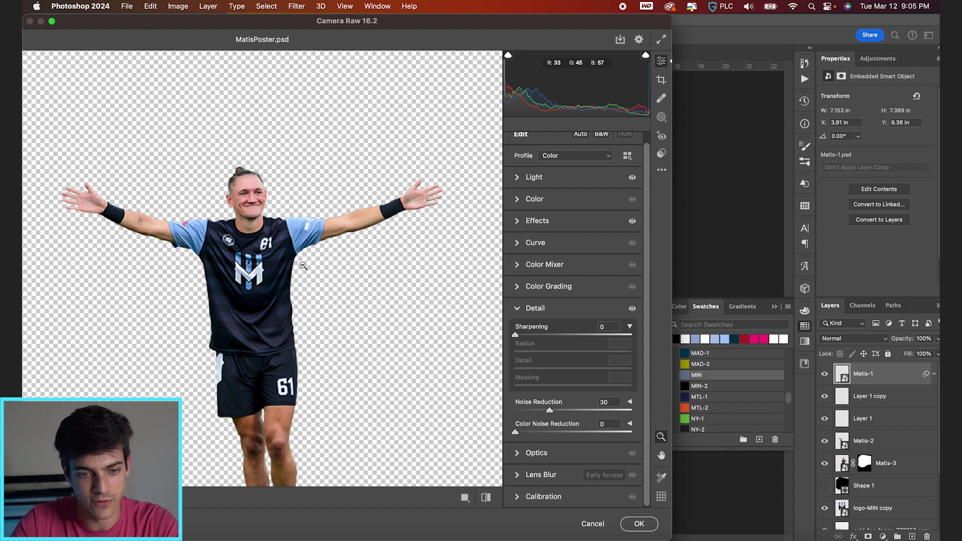
{"action": "left_click", "coordinate": [639, 524]}
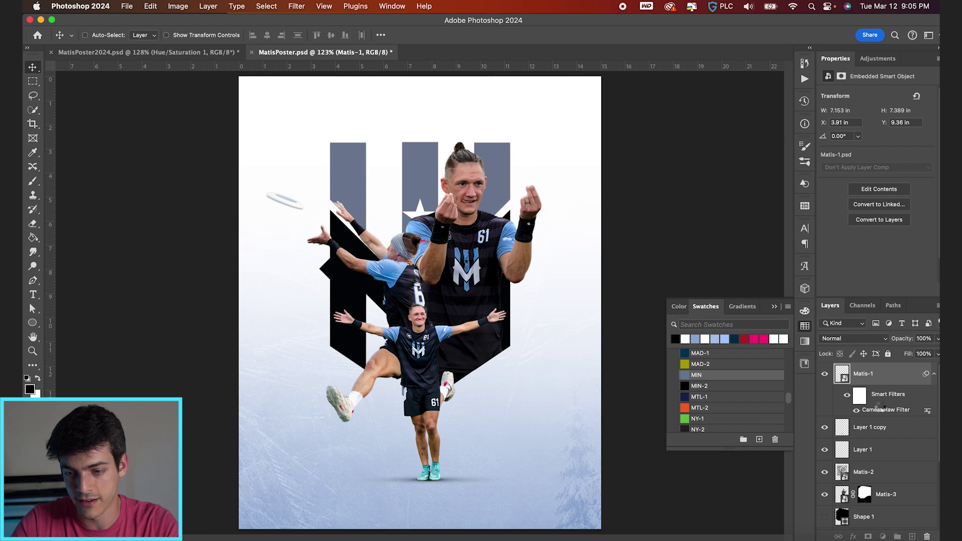
Copy the Camera Raw filter onto Matis-3 and group Matis-1 with its shadow layers as 'Small Cutout'
{"action": "scroll", "coordinate": [881, 409], "scroll_direction": "down", "scroll_amount": 2}
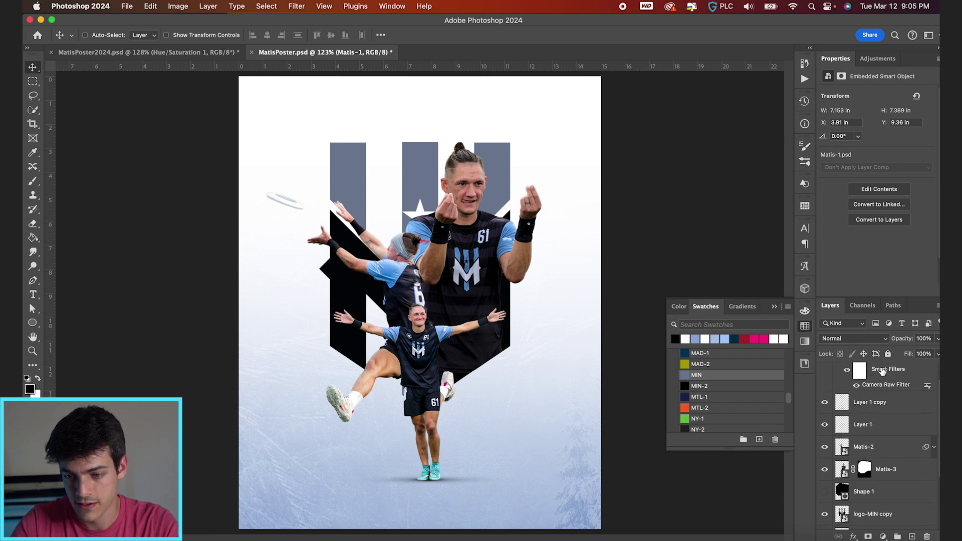
{"action": "left_click_drag", "start_coordinate": [871, 471], "coordinate": [872, 472]}
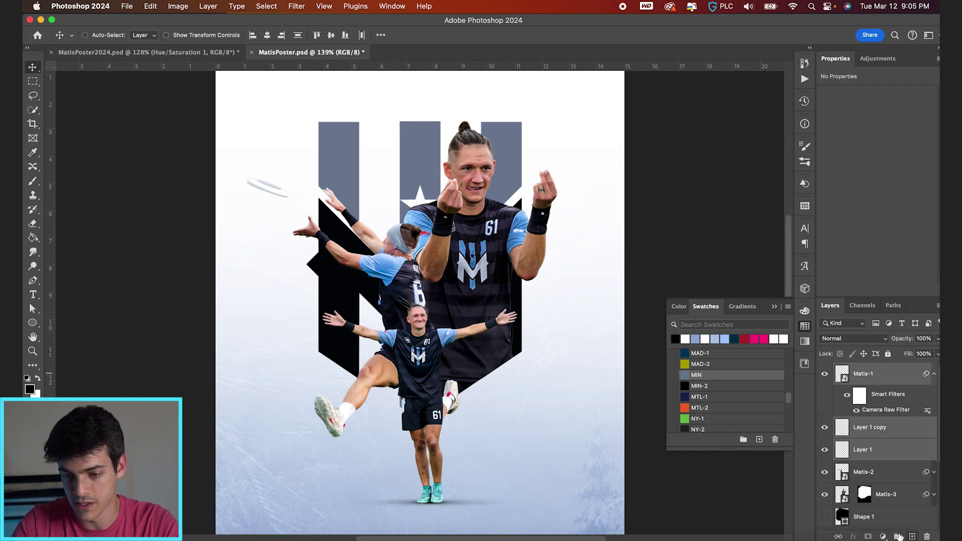
{"action": "left_click", "coordinate": [898, 536]}
{"action": "double_click", "coordinate": [865, 369]}
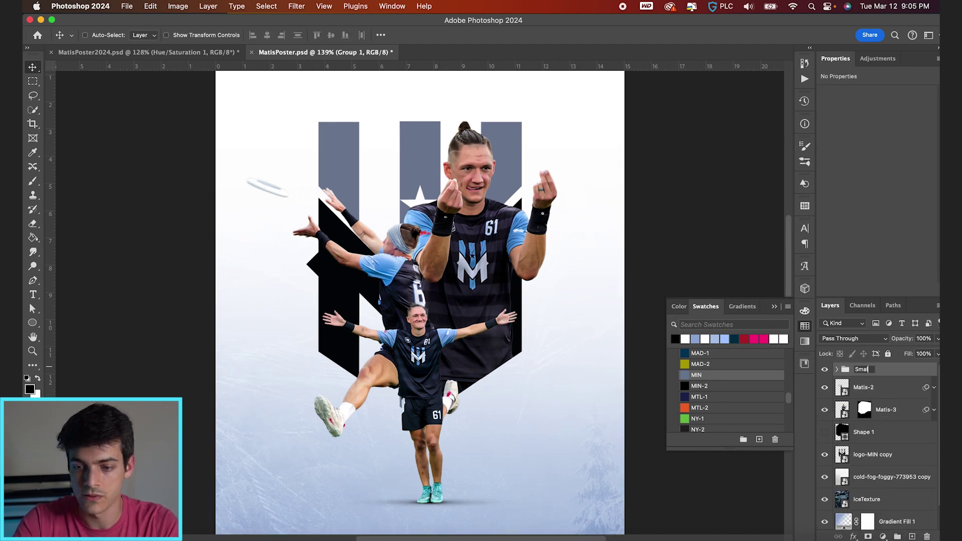
{"action": "type", "text": "Small Cutout"}
{"action": "key", "text": "Return"}
Group Matis-2 as 'Medium' and Matis-3 as 'Big', then collapse the Big group
{"action": "left_click", "coordinate": [871, 384]}
{"action": "key", "text": "cmd+g"}
{"action": "double_click", "coordinate": [866, 384]}
{"action": "type", "text": "Medium"}
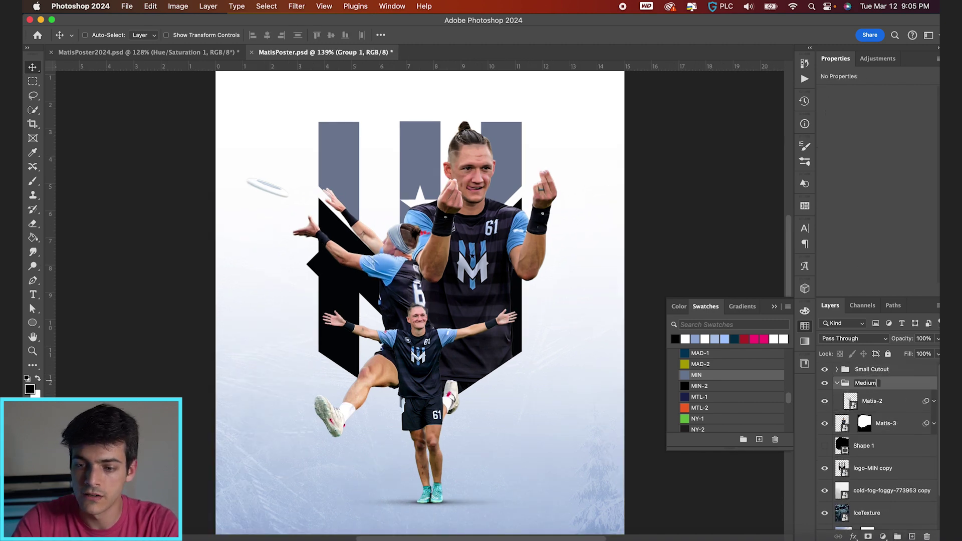
{"action": "key", "text": "Return"}
{"action": "left_click", "coordinate": [877, 426]}
{"action": "key", "text": "cmd+g"}
{"action": "double_click", "coordinate": [865, 419]}
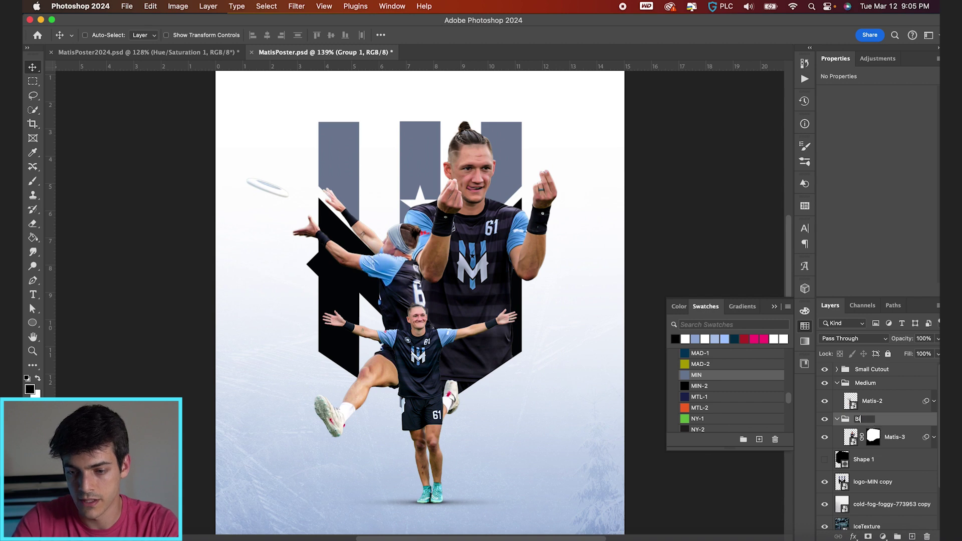
{"action": "type", "text": "Big"}
{"action": "key", "text": "Return"}
{"action": "left_click", "coordinate": [837, 419]}
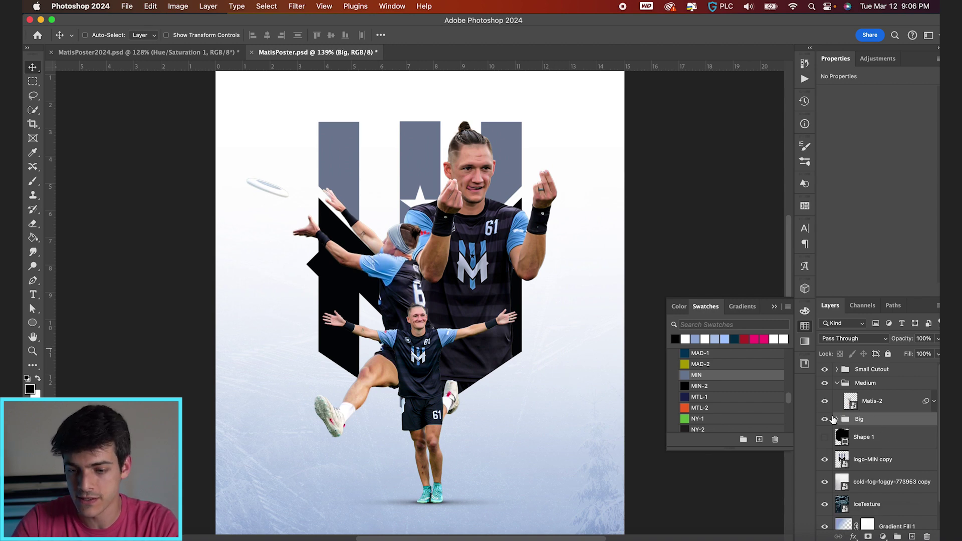
Add a Curves layer clipped to Matis-1, lift midtones from 123 to 167, and invert its mask to black
{"action": "left_click", "coordinate": [836, 382]}
{"action": "left_click", "coordinate": [837, 369]}
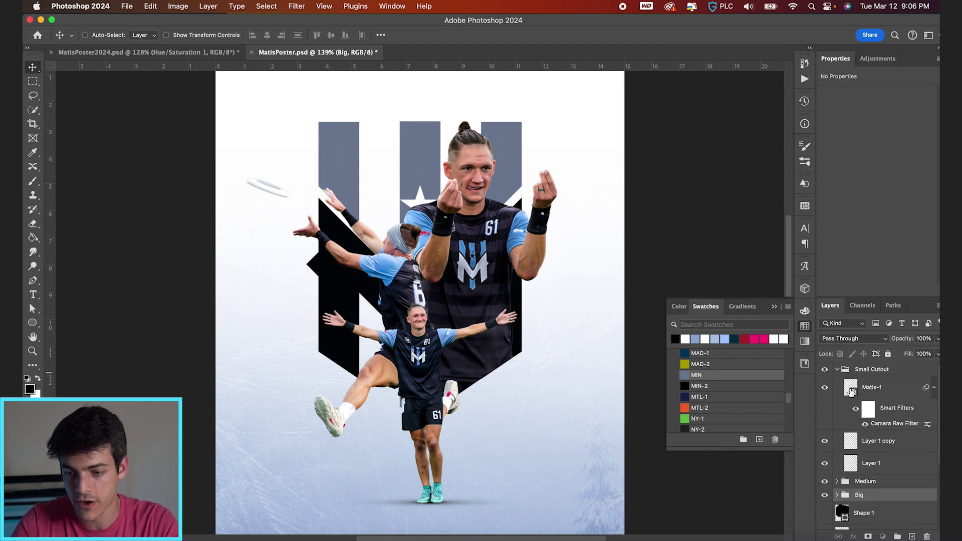
{"action": "left_click", "coordinate": [851, 392]}
{"action": "left_click", "coordinate": [883, 536]}
{"action": "left_click", "coordinate": [875, 442]}
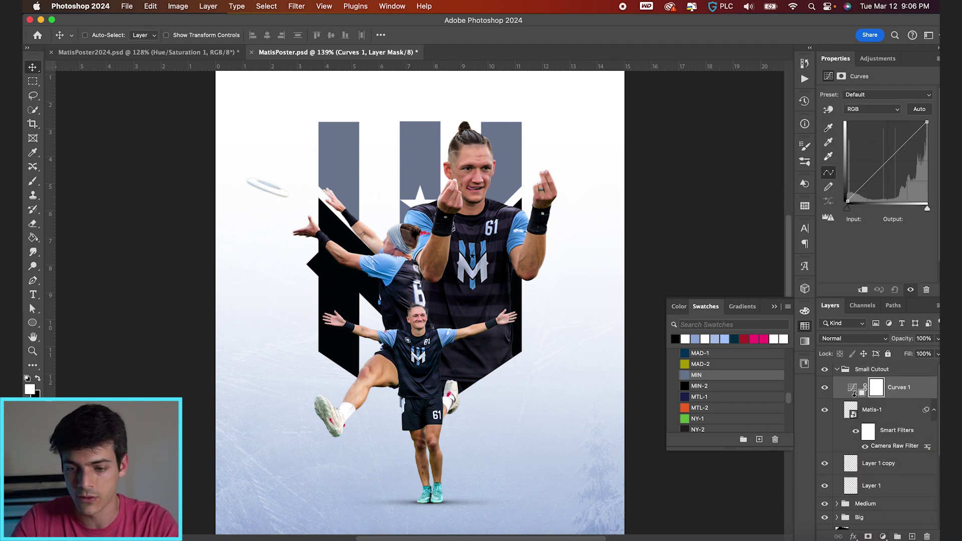
{"action": "left_click", "coordinate": [854, 393], "text": "alt"}
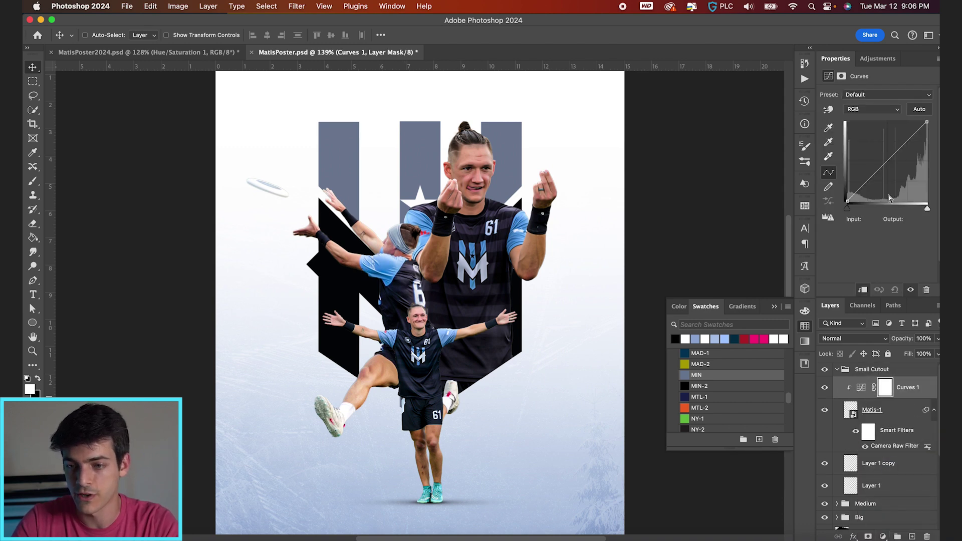
{"action": "left_click_drag", "start_coordinate": [887, 159], "coordinate": [886, 149]}
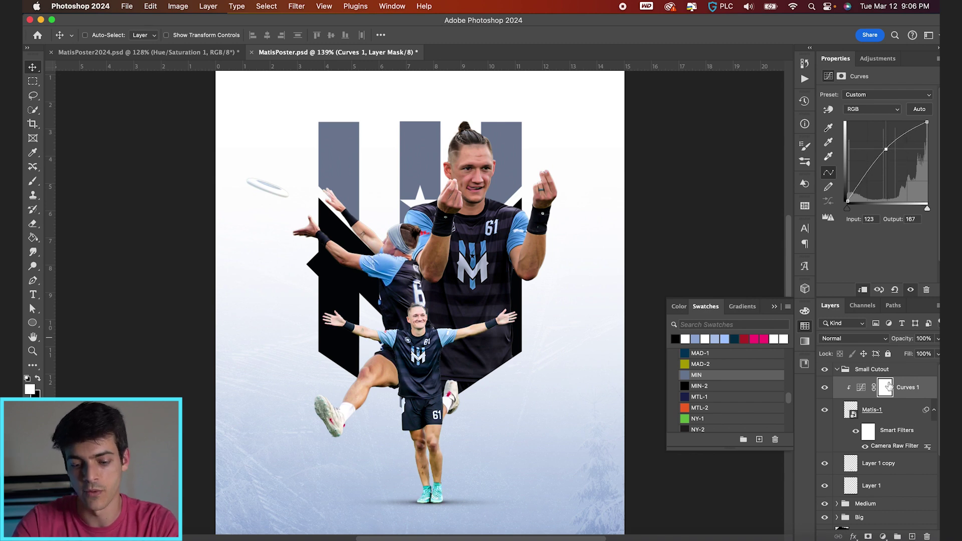
{"action": "key", "text": "super+i"}
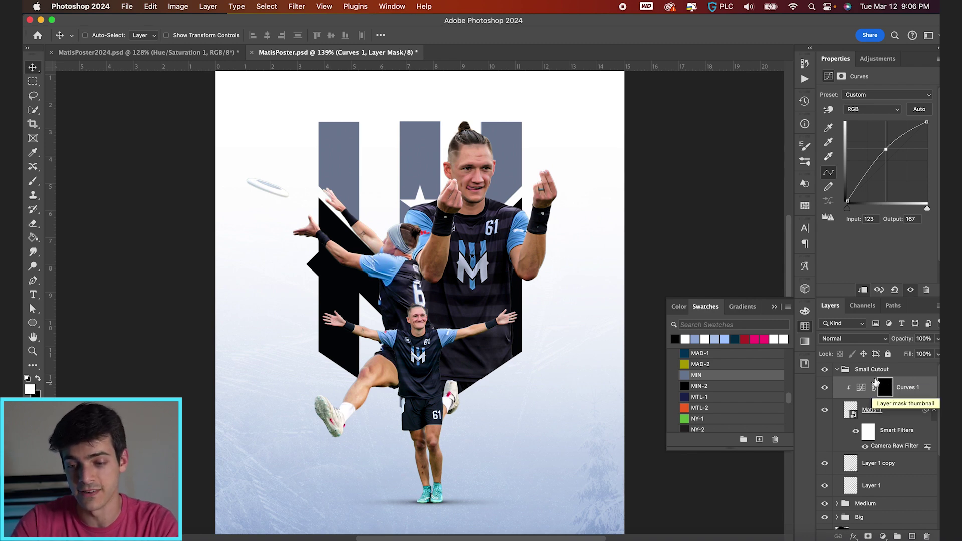
{"action": "scroll", "coordinate": [546, 357], "scroll_direction": "up", "scroll_amount": 3}
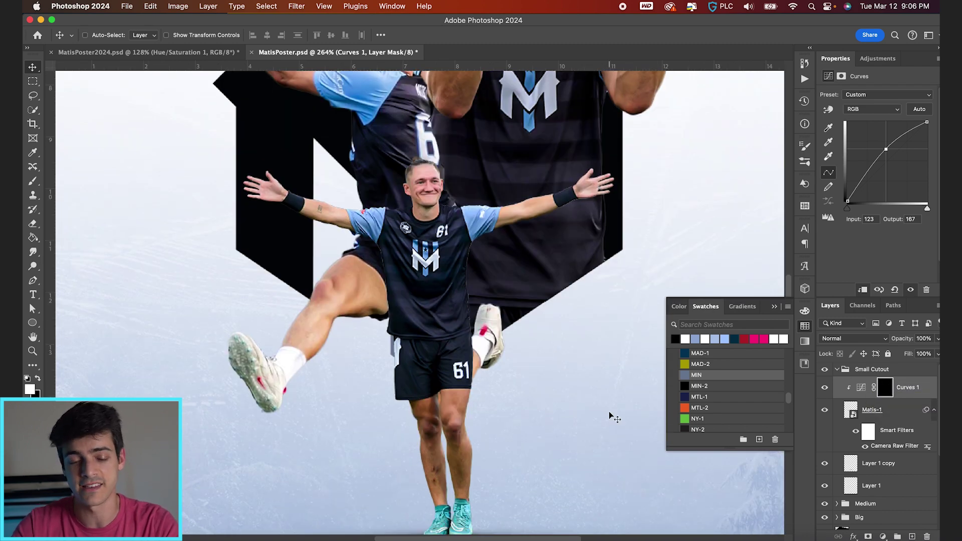
With a smaller soft brush at 17% flow, paint white on the Curves mask over the player's hair
{"action": "key", "text": "b"}
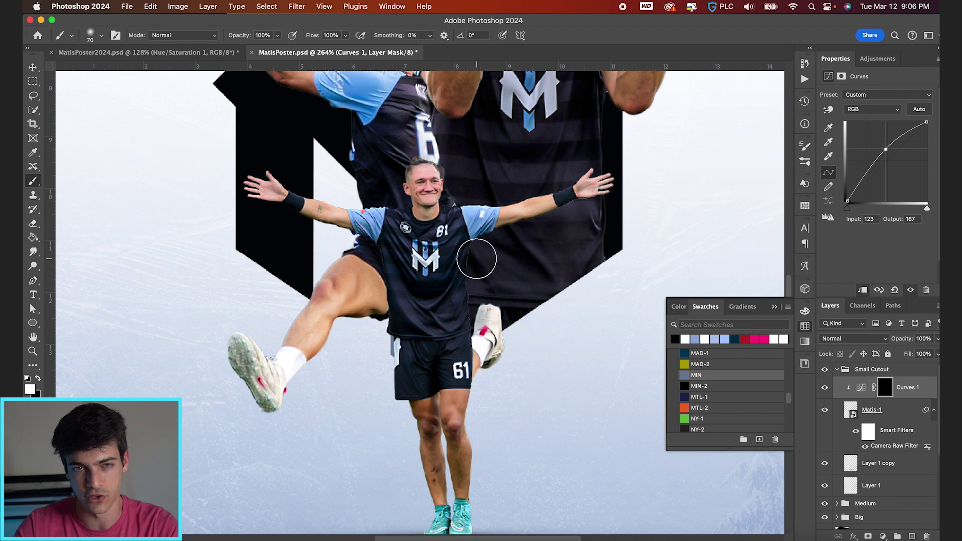
{"action": "key", "text": "bracketleft"}
{"action": "key", "text": "bracketleft"}
{"action": "scroll", "coordinate": [514, 371], "scroll_direction": "up", "scroll_amount": 2}
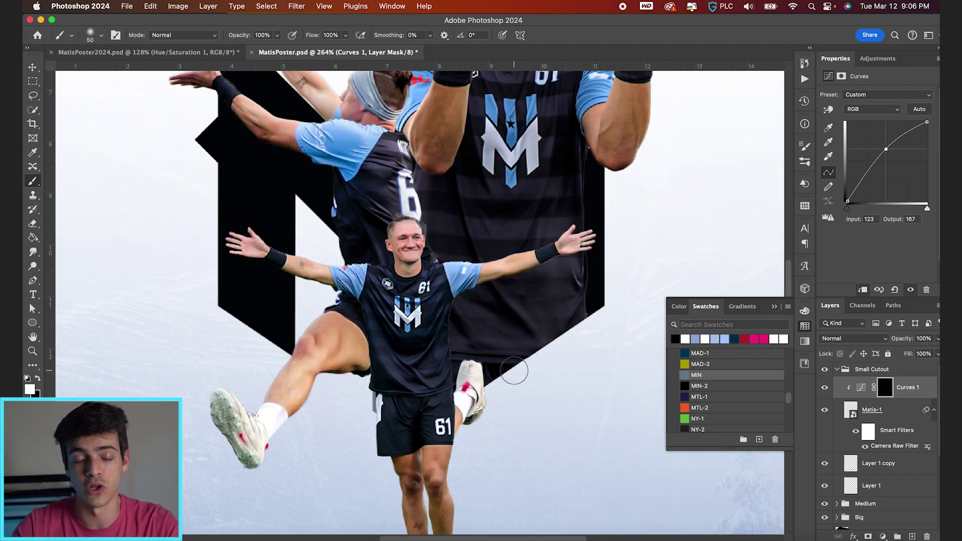
{"action": "scroll", "coordinate": [431, 225], "scroll_direction": "up", "scroll_amount": 2}
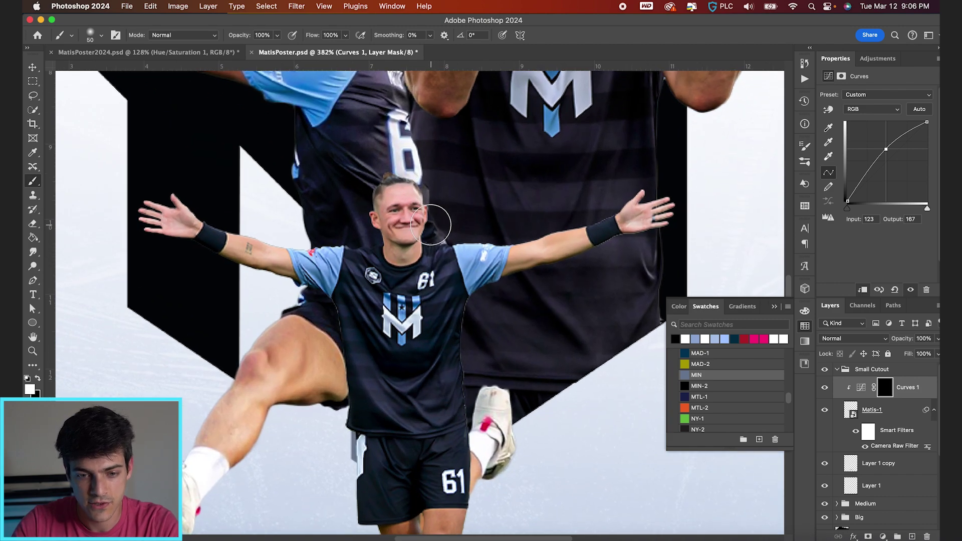
{"action": "scroll", "coordinate": [431, 225], "scroll_direction": "up", "scroll_amount": 2}
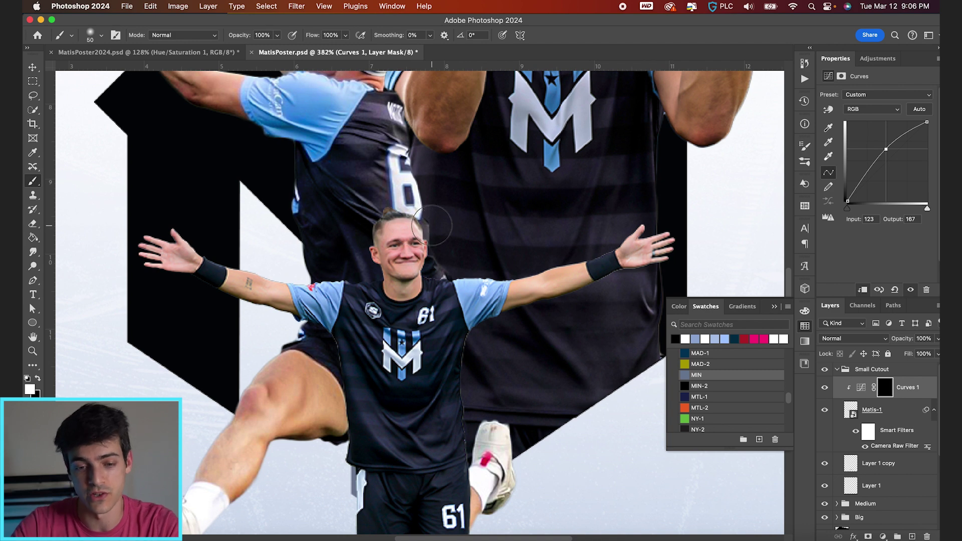
{"action": "mouse_move", "coordinate": [418, 221]}
{"action": "left_mouse_down"}
{"action": "mouse_move", "coordinate": [504, 248]}
{"action": "mouse_move", "coordinate": [413, 216]}
{"action": "left_mouse_up"}
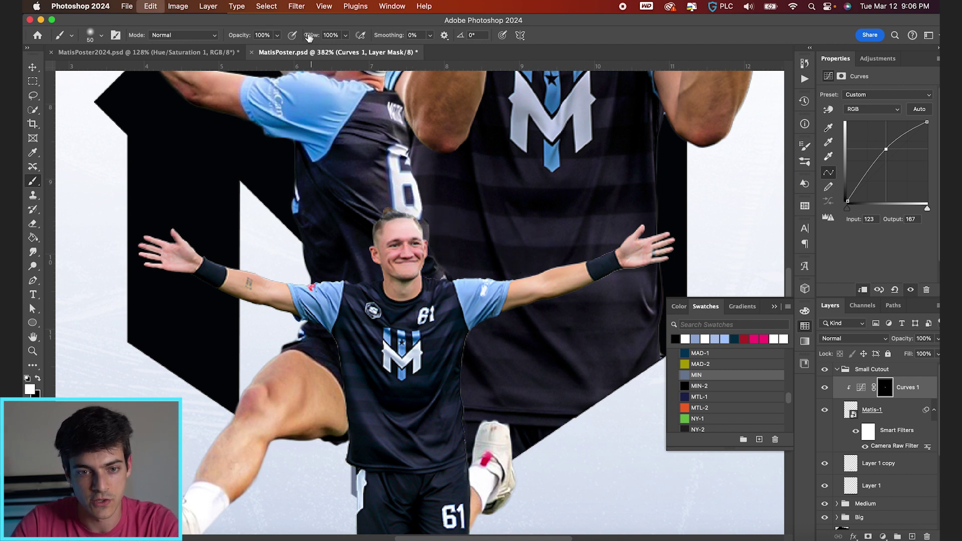
{"action": "key", "text": "cmd+z"}
{"action": "left_click_drag", "start_coordinate": [311, 36], "coordinate": [292, 39]}
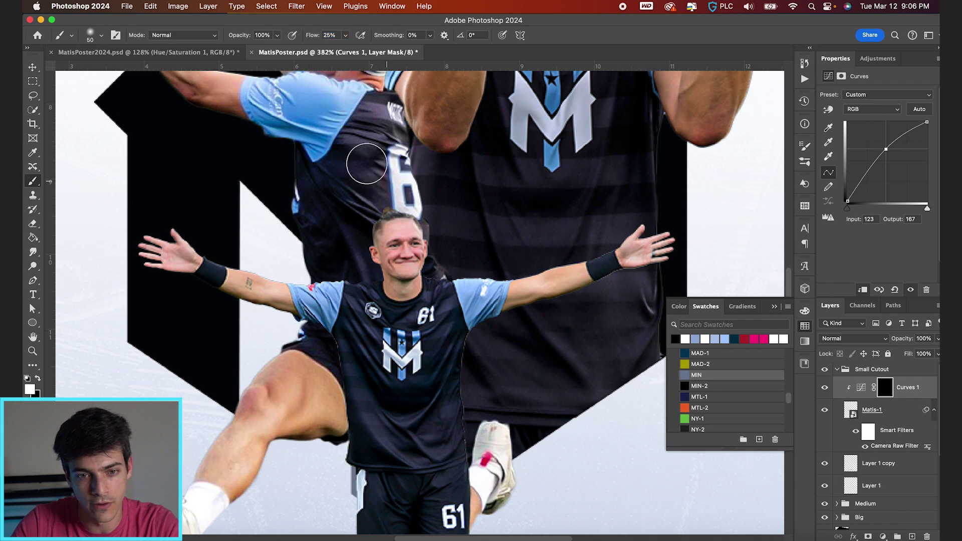
{"action": "left_click_drag", "start_coordinate": [313, 36], "coordinate": [304, 37]}
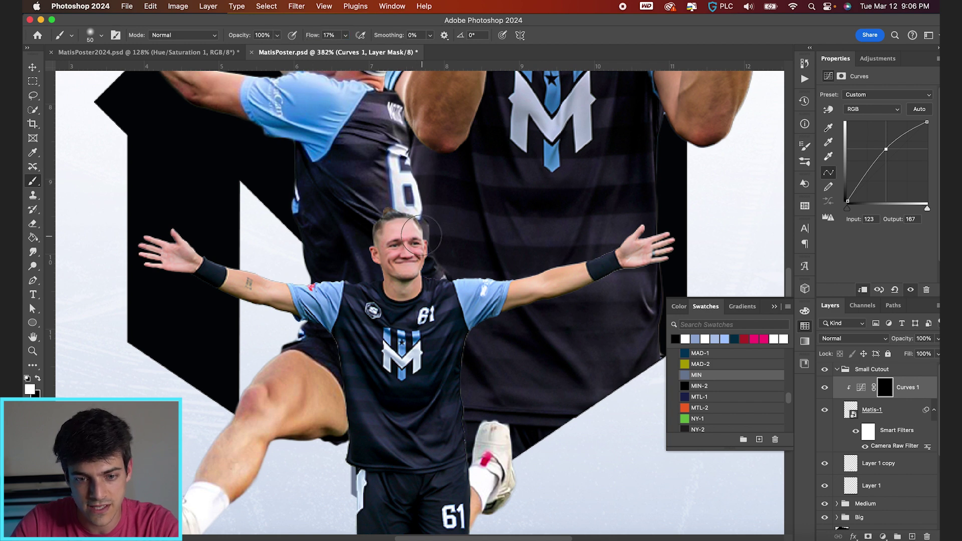
{"action": "left_click_drag", "start_coordinate": [421, 226], "coordinate": [417, 224]}
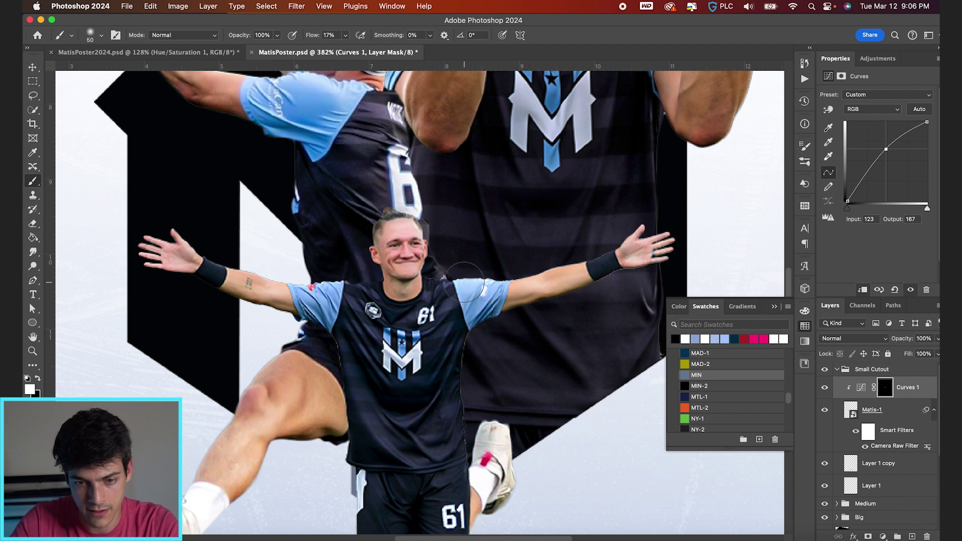
Fine-tune the brush size and scroll around to review the brightened areas of the player
{"action": "key", "text": "bracketleft"}
{"action": "key", "text": "bracketleft"}
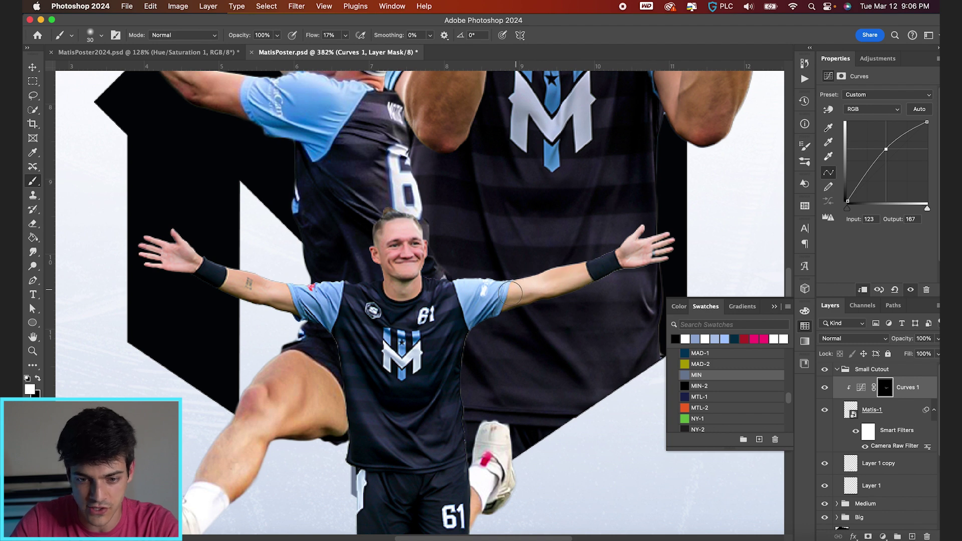
{"action": "scroll", "coordinate": [467, 304], "scroll_direction": "down", "scroll_amount": 3}
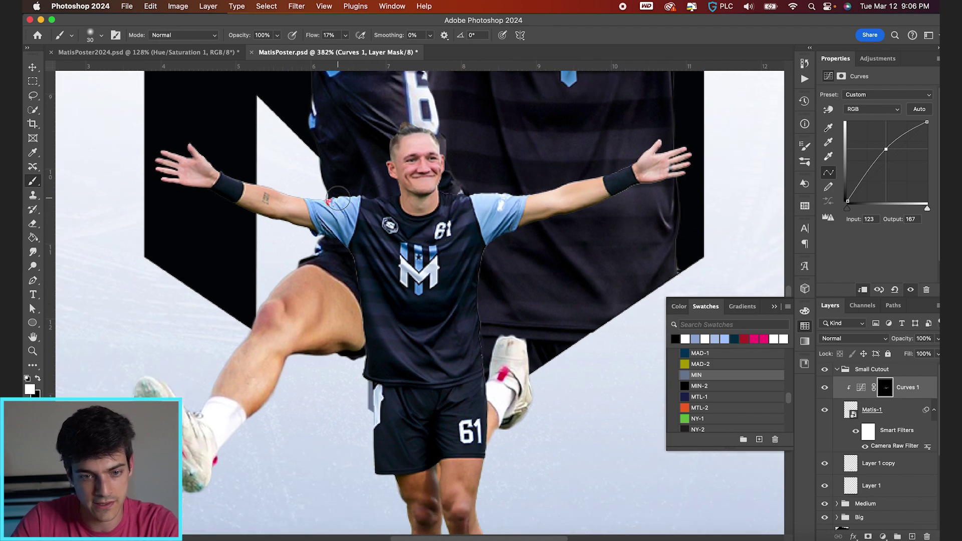
{"action": "key", "text": "bracketright"}
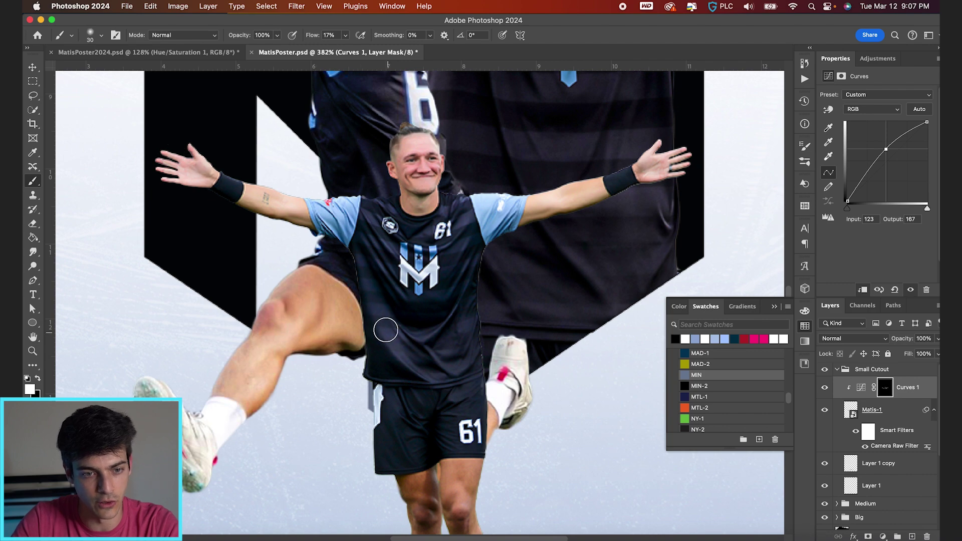
{"action": "scroll", "coordinate": [426, 330], "scroll_direction": "down", "scroll_amount": 4}
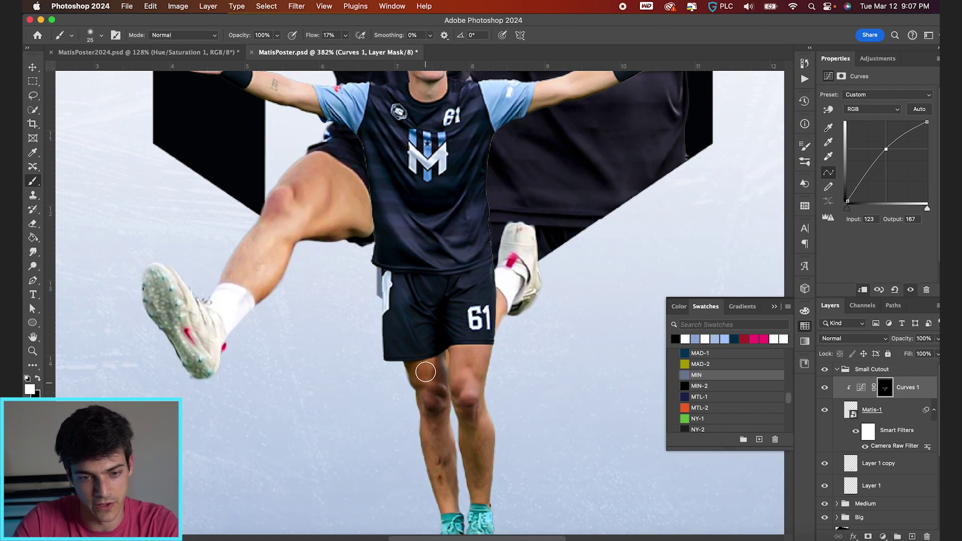
{"action": "scroll", "coordinate": [466, 371], "scroll_direction": "down", "scroll_amount": 4}
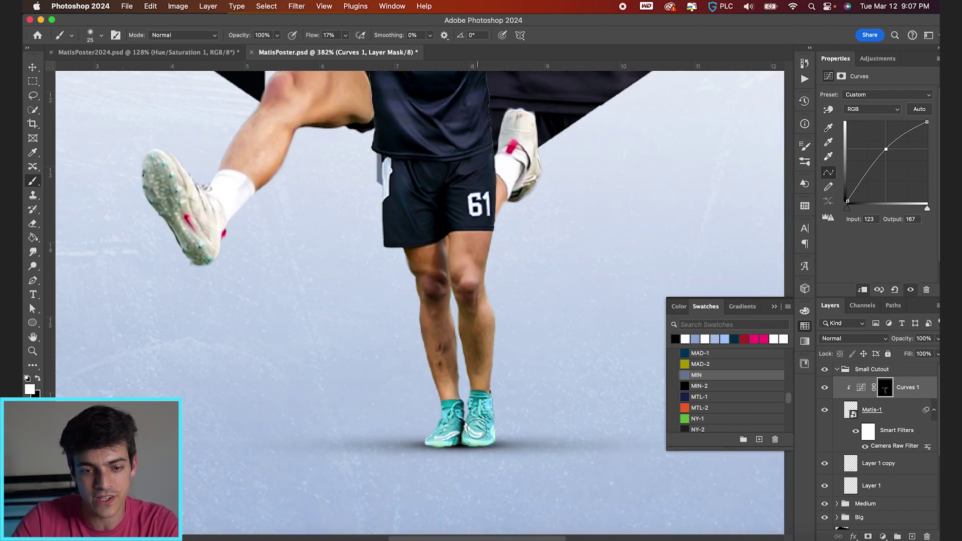
{"action": "scroll", "coordinate": [421, 295], "scroll_direction": "up", "scroll_amount": 10}
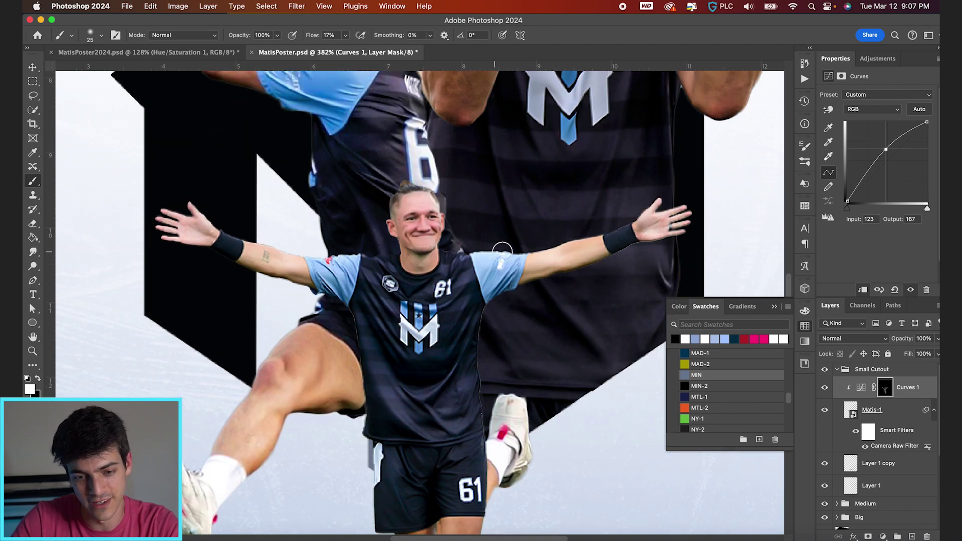
{"action": "scroll", "coordinate": [464, 277], "scroll_direction": "up", "scroll_amount": 4}
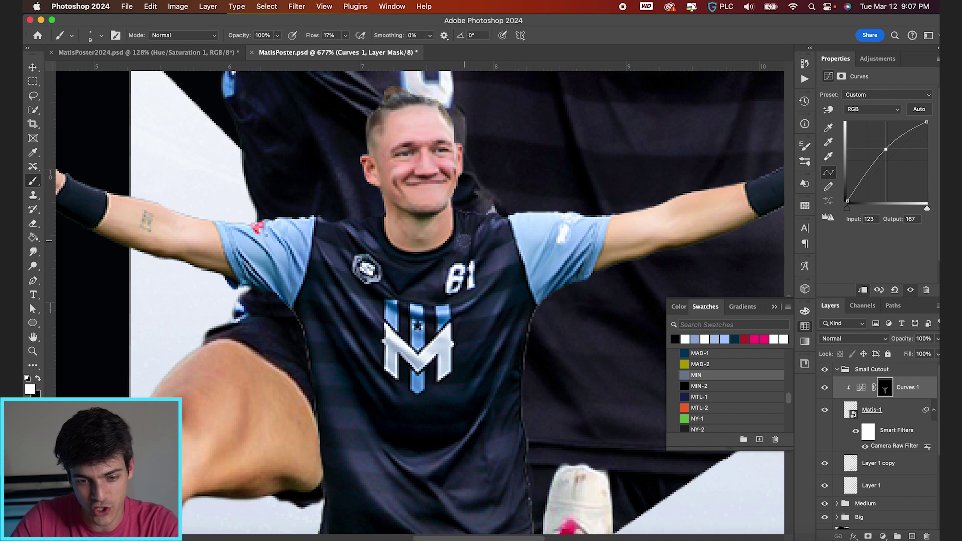
{"action": "scroll", "coordinate": [464, 241], "scroll_direction": "down", "scroll_amount": 2}
{"action": "key", "text": "v"}
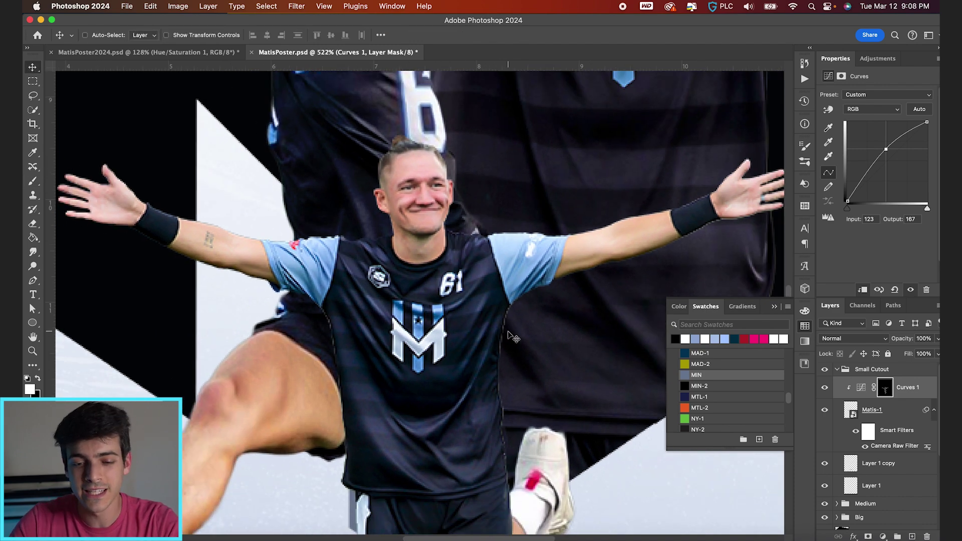
{"action": "scroll", "coordinate": [512, 336], "scroll_direction": "up", "scroll_amount": 3}
{"action": "scroll", "coordinate": [485, 316], "scroll_direction": "down", "scroll_amount": 3}
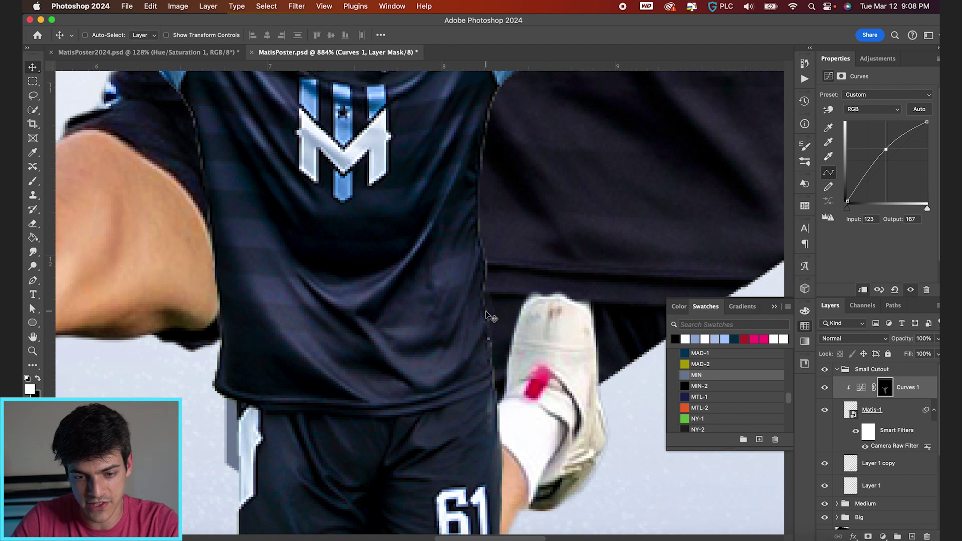
{"action": "scroll", "coordinate": [283, 261], "scroll_direction": "down", "scroll_amount": 3}
{"action": "scroll", "coordinate": [284, 261], "scroll_direction": "down", "scroll_amount": 2}
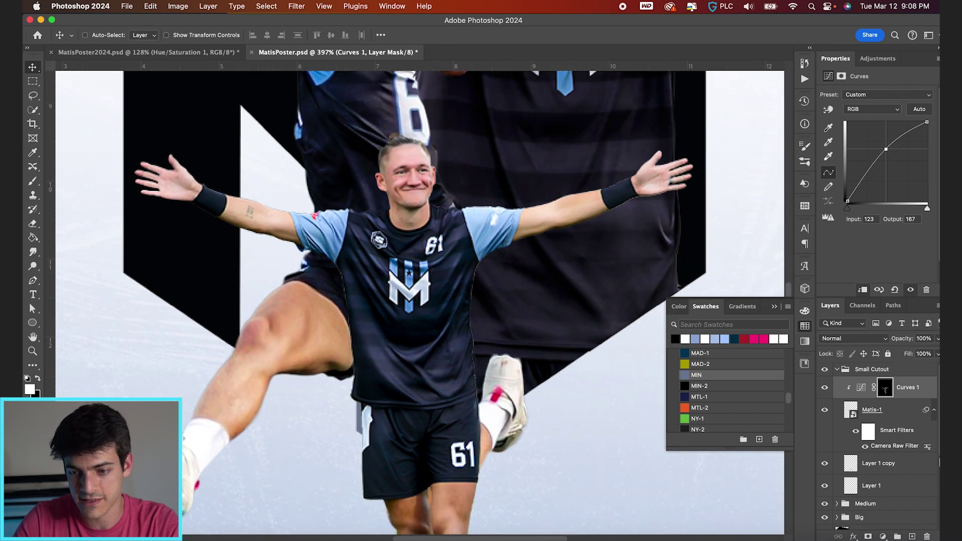
Load Matis-1's outline, contract it by 1 px, add it as a layer mask, and fit the poster in view
{"action": "left_click", "coordinate": [852, 414]}
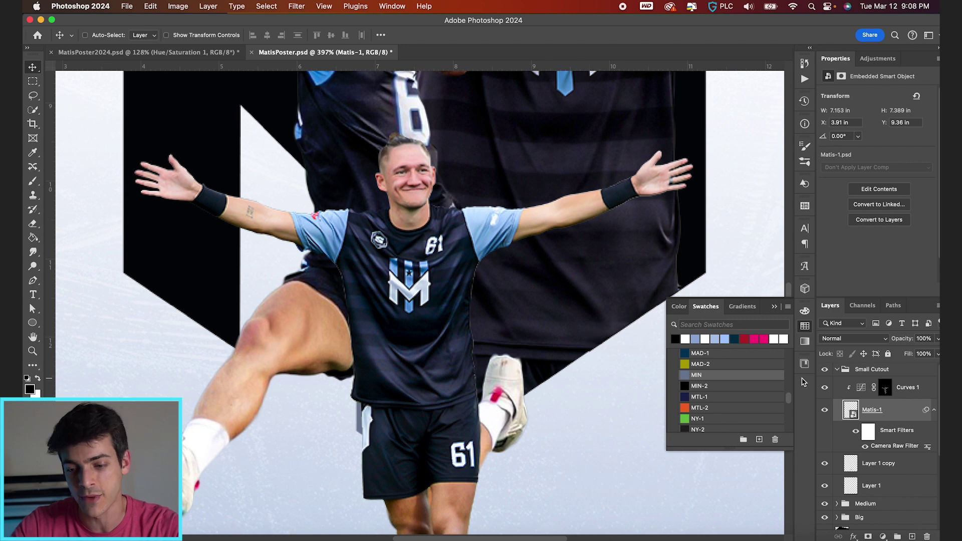
{"action": "left_click", "coordinate": [850, 411], "text": "super"}
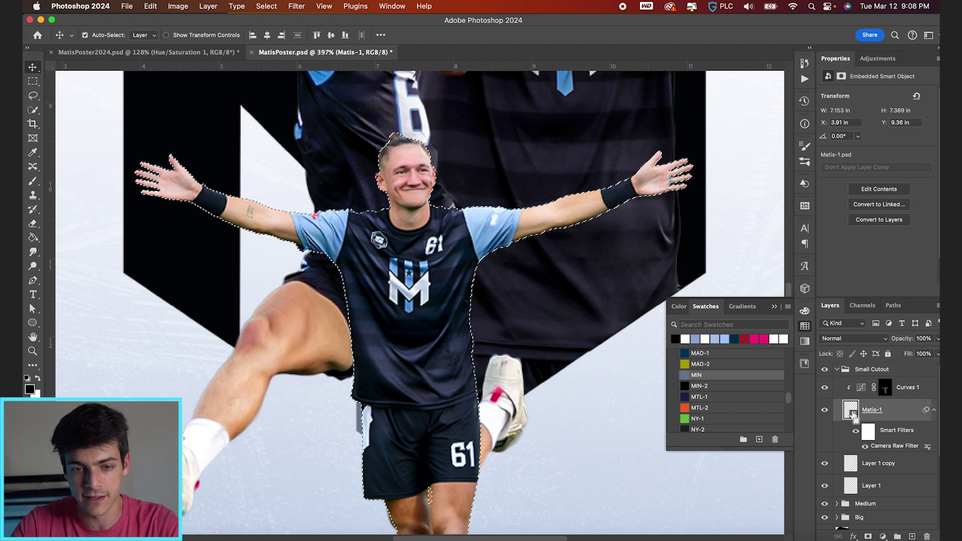
{"action": "left_click", "coordinate": [267, 6]}
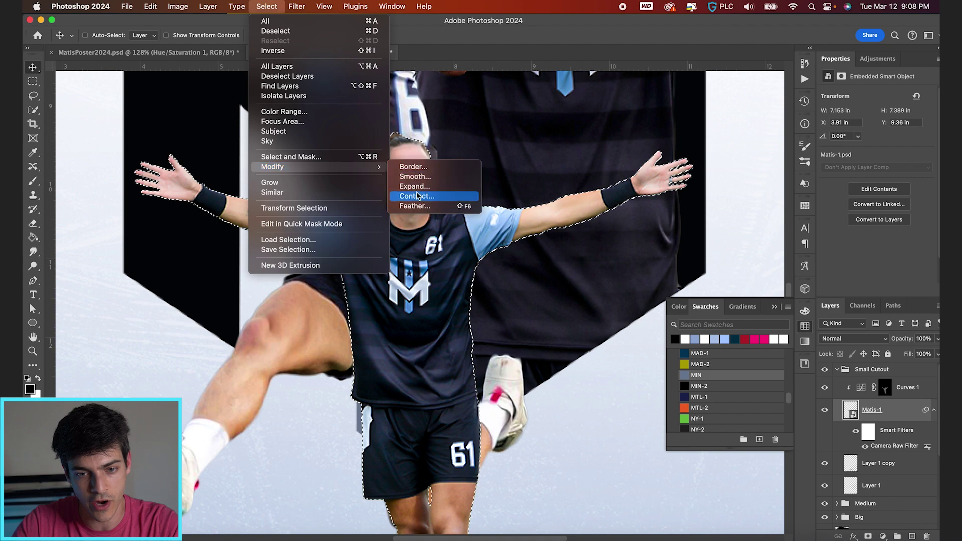
{"action": "left_click", "coordinate": [419, 194]}
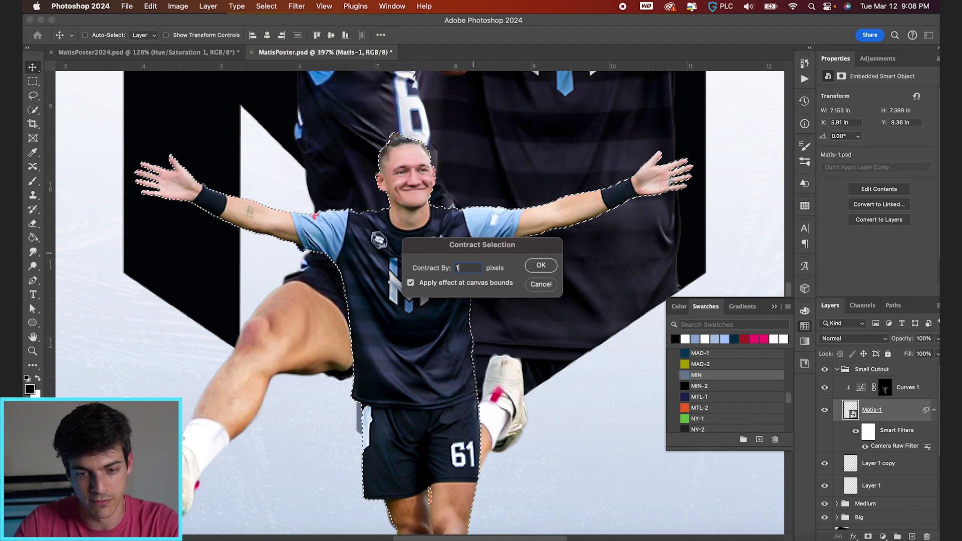
{"action": "key", "text": "Return"}
{"action": "left_click", "coordinate": [868, 537]}
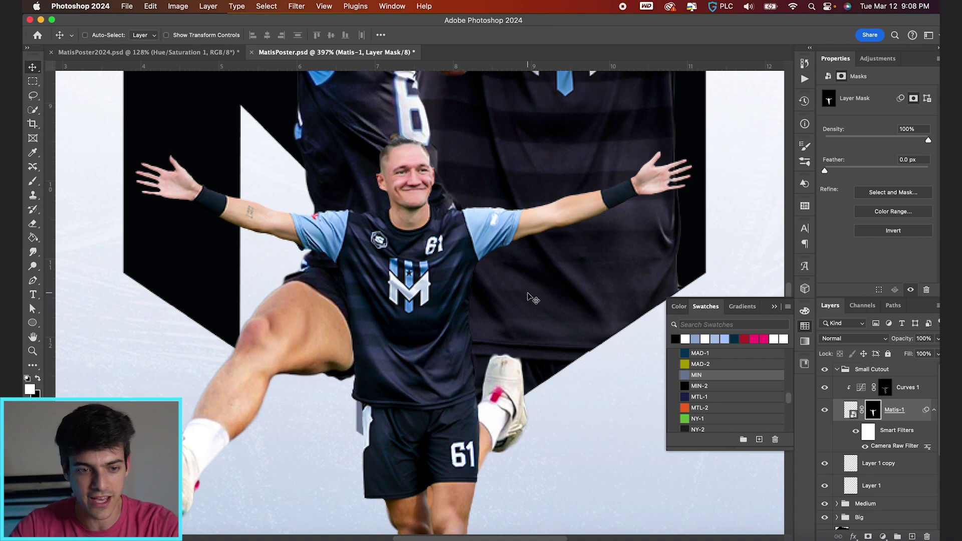
{"action": "scroll", "coordinate": [672, 244], "scroll_direction": "up", "scroll_amount": 2}
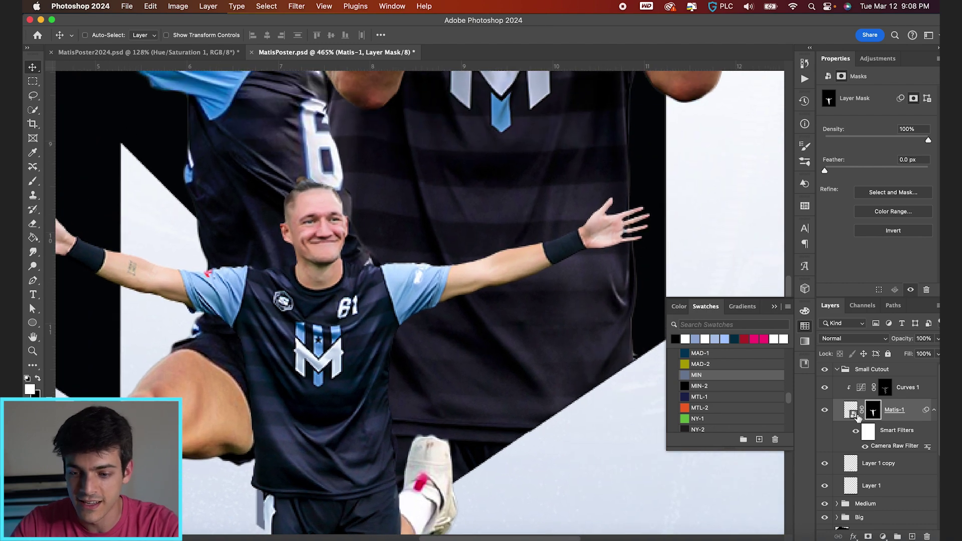
{"action": "key", "text": "b"}
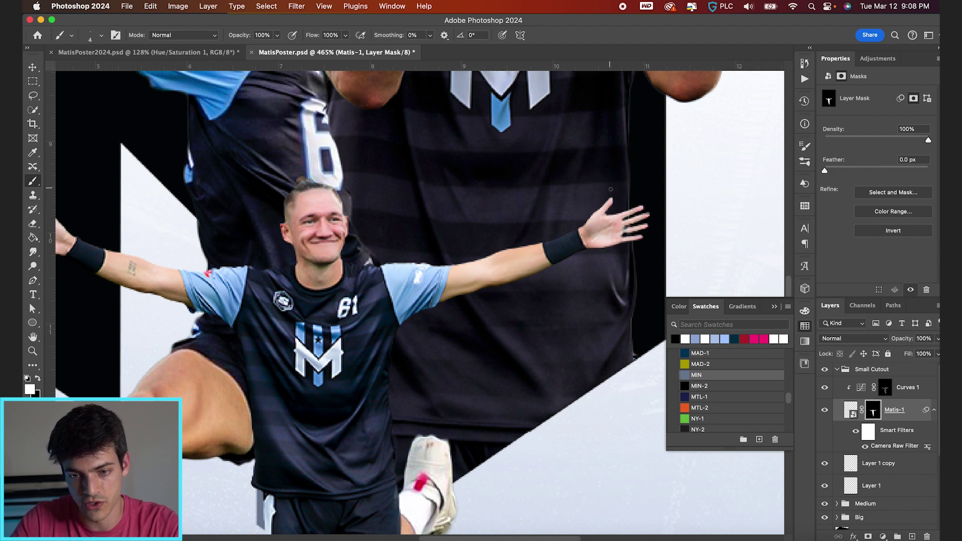
{"action": "scroll", "coordinate": [277, 323], "scroll_direction": "left", "scroll_amount": 3}
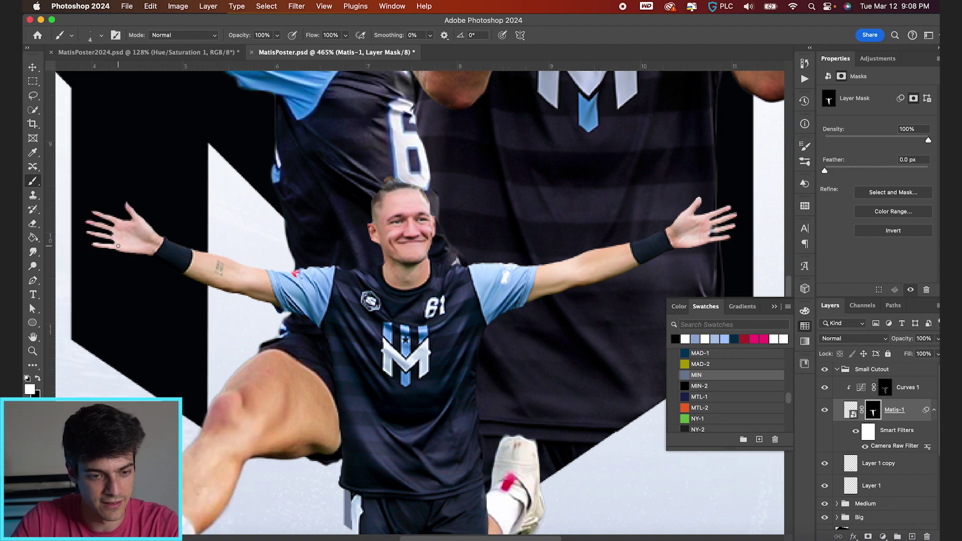
{"action": "key", "text": "super+0"}
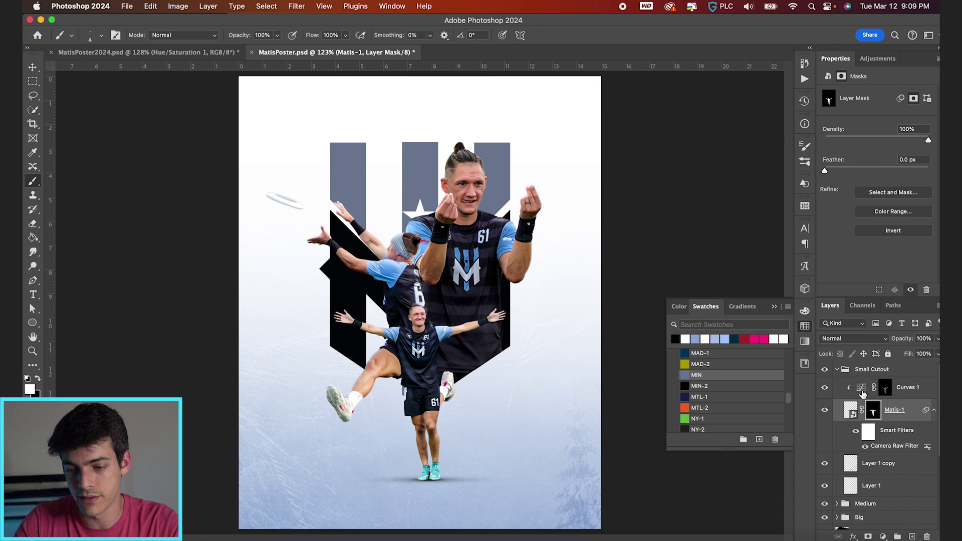
{"action": "left_click", "coordinate": [861, 392]}
Duplicate Curves 1, delete the copy's mask, and pull the curve down to darken
{"action": "left_click_drag", "start_coordinate": [860, 391], "coordinate": [861, 412], "text": "alt"}
{"action": "right_click", "coordinate": [891, 414]}
{"action": "left_click", "coordinate": [851, 435]}
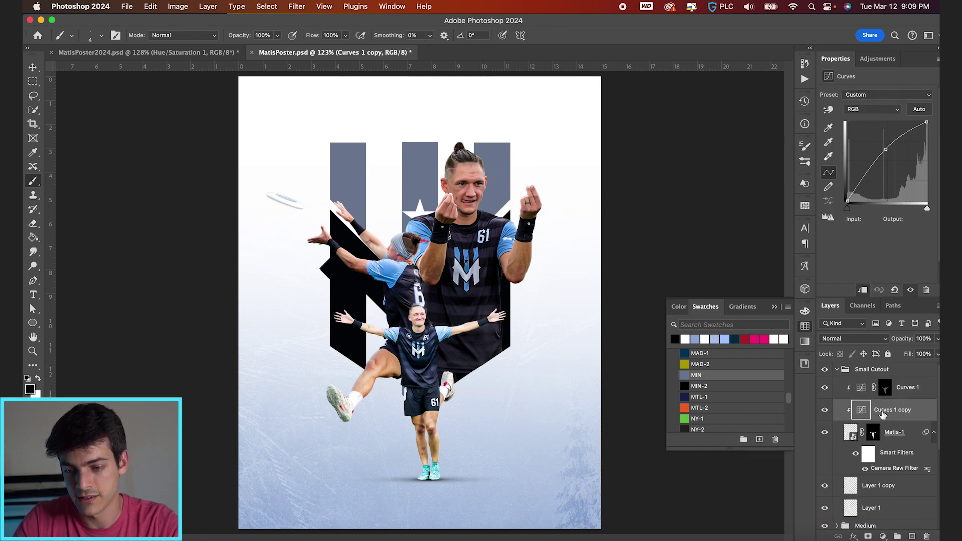
{"action": "left_click_drag", "start_coordinate": [889, 149], "coordinate": [892, 172]}
{"action": "scroll", "coordinate": [874, 523], "scroll_direction": "up", "scroll_amount": 5}
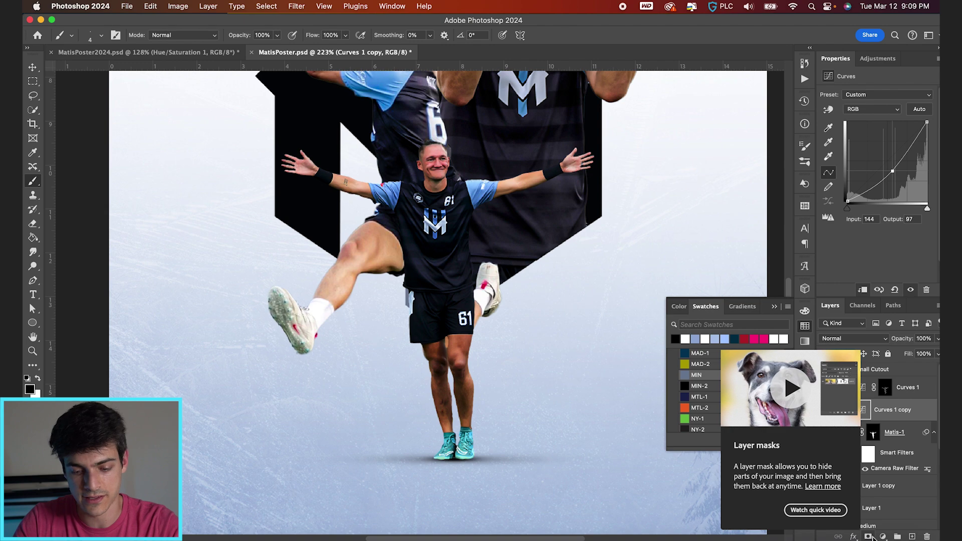
Give the Curves copy a black mask and paint soft, low-flow shadow onto the shirt
{"action": "left_click", "coordinate": [869, 537], "text": "alt"}
{"action": "scroll", "coordinate": [539, 281], "scroll_direction": "up", "scroll_amount": 3}
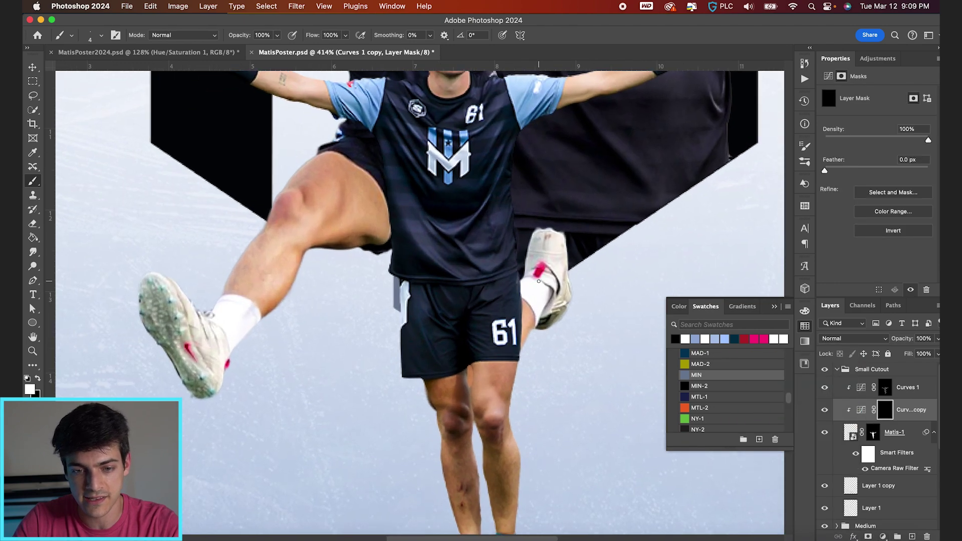
{"action": "scroll", "coordinate": [538, 282], "scroll_direction": "up", "scroll_amount": 3}
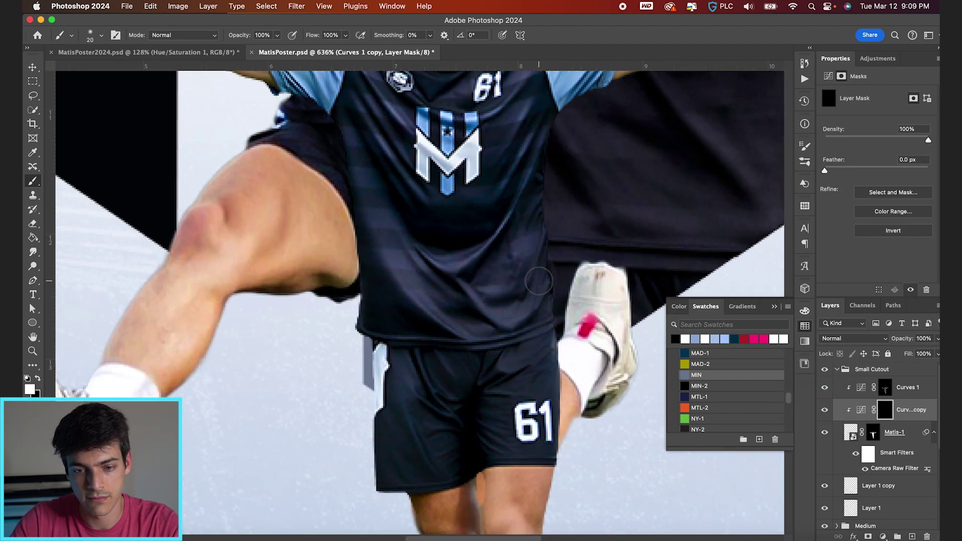
{"action": "left_click_drag", "start_coordinate": [492, 258], "coordinate": [441, 272]}
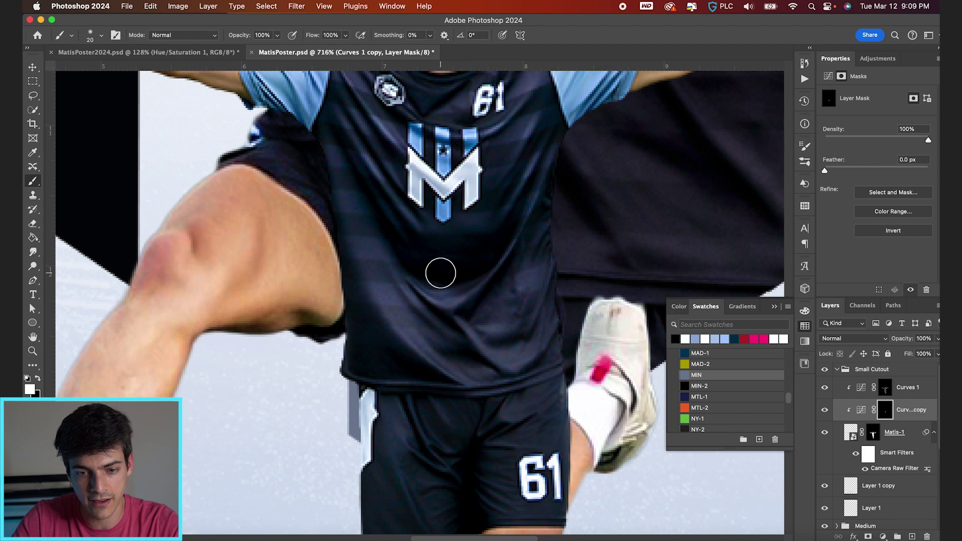
{"action": "left_click_drag", "start_coordinate": [312, 35], "coordinate": [261, 47]}
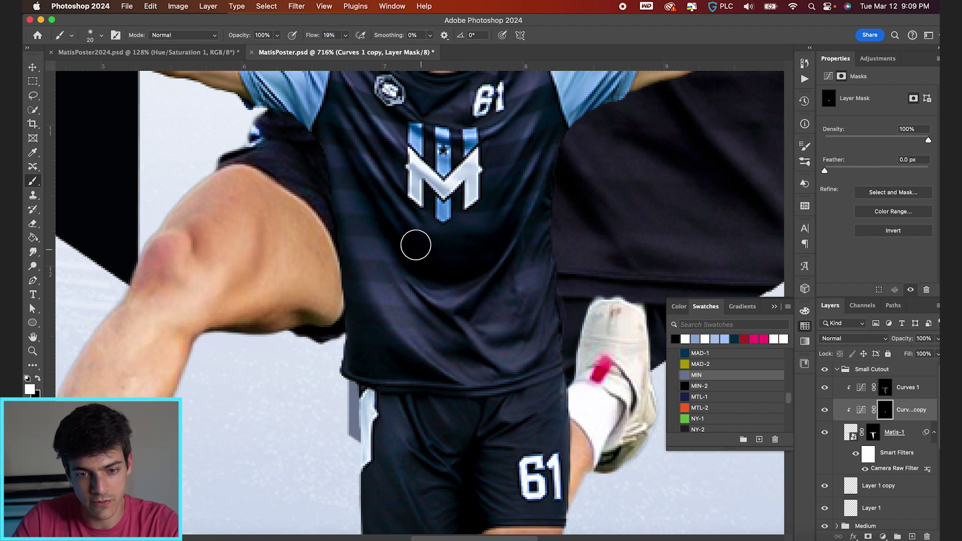
{"action": "key", "text": "bracketleft"}
{"action": "key", "text": "bracketleft"}
{"action": "scroll", "coordinate": [443, 195], "scroll_direction": "up", "scroll_amount": 1}
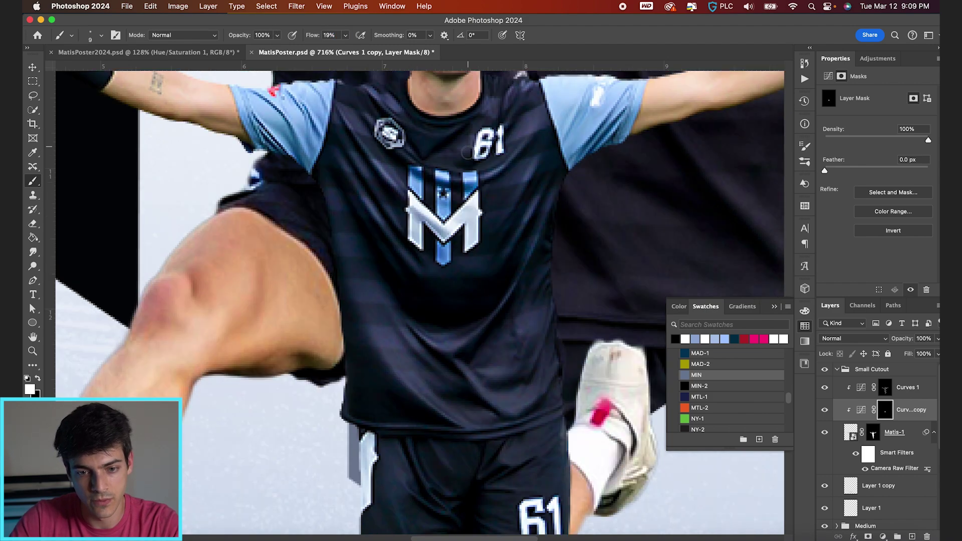
{"action": "scroll", "coordinate": [528, 195], "scroll_direction": "up", "scroll_amount": 4}
{"action": "scroll", "coordinate": [551, 236], "scroll_direction": "right", "scroll_amount": 5}
{"action": "scroll", "coordinate": [541, 235], "scroll_direction": "up", "scroll_amount": 2}
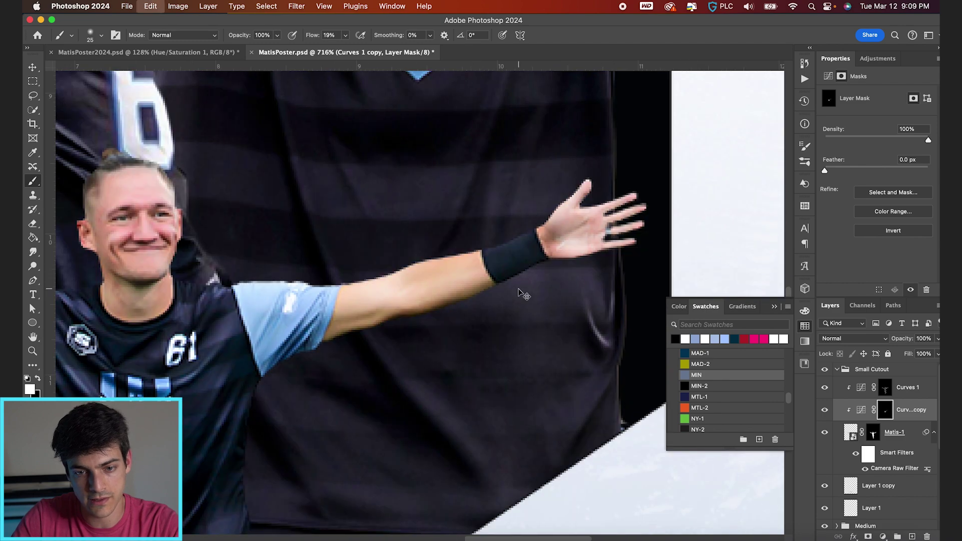
{"action": "scroll", "coordinate": [531, 238], "scroll_direction": "left", "scroll_amount": 5}
Paint shadows on the legs and beneath the shoes at full brush flow
{"action": "key", "text": "bracketright"}
{"action": "key", "text": "bracketright"}
{"action": "scroll", "coordinate": [325, 228], "scroll_direction": "left", "scroll_amount": 5}
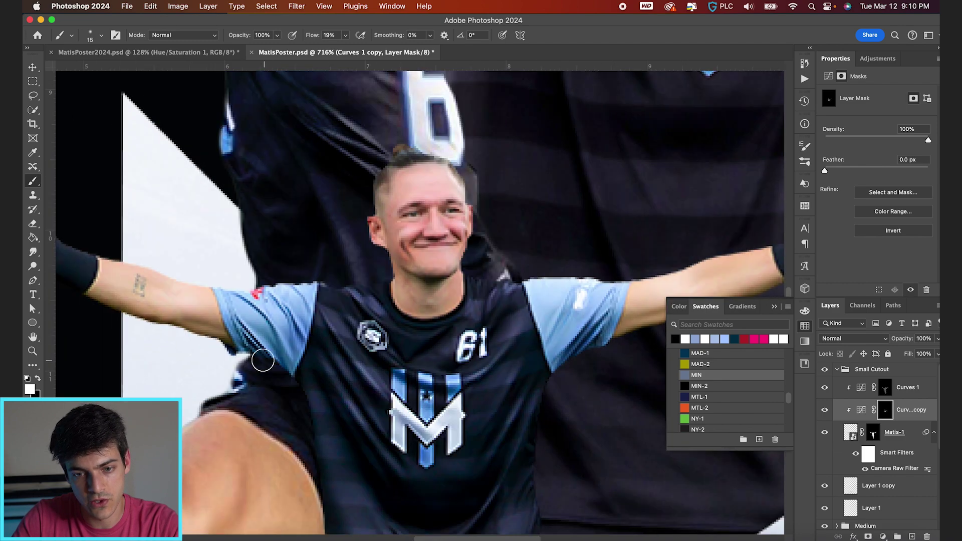
{"action": "scroll", "coordinate": [280, 300], "scroll_direction": "up", "scroll_amount": 2}
{"action": "scroll", "coordinate": [446, 301], "scroll_direction": "down", "scroll_amount": 15}
{"action": "scroll", "coordinate": [446, 300], "scroll_direction": "right", "scroll_amount": 3}
{"action": "key", "text": "shift+0"}
{"action": "scroll", "coordinate": [430, 205], "scroll_direction": "down", "scroll_amount": 8}
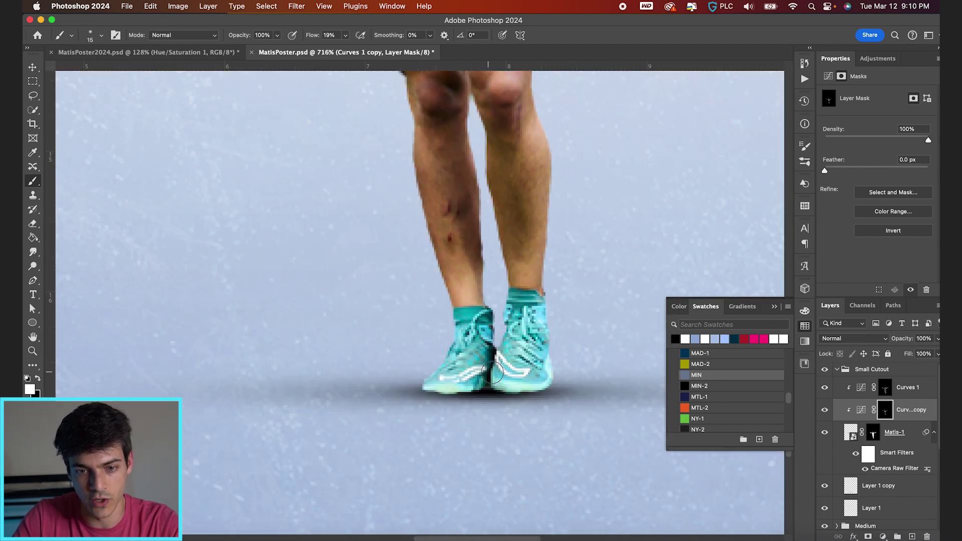
{"action": "left_click_drag", "start_coordinate": [436, 383], "coordinate": [539, 377]}
{"action": "left_click_drag", "start_coordinate": [472, 387], "coordinate": [505, 350]}
{"action": "scroll", "coordinate": [457, 389], "scroll_direction": "up", "scroll_amount": 8}
{"action": "scroll", "coordinate": [458, 388], "scroll_direction": "left", "scroll_amount": 1}
{"action": "left_click_drag", "start_coordinate": [458, 389], "coordinate": [463, 451]}
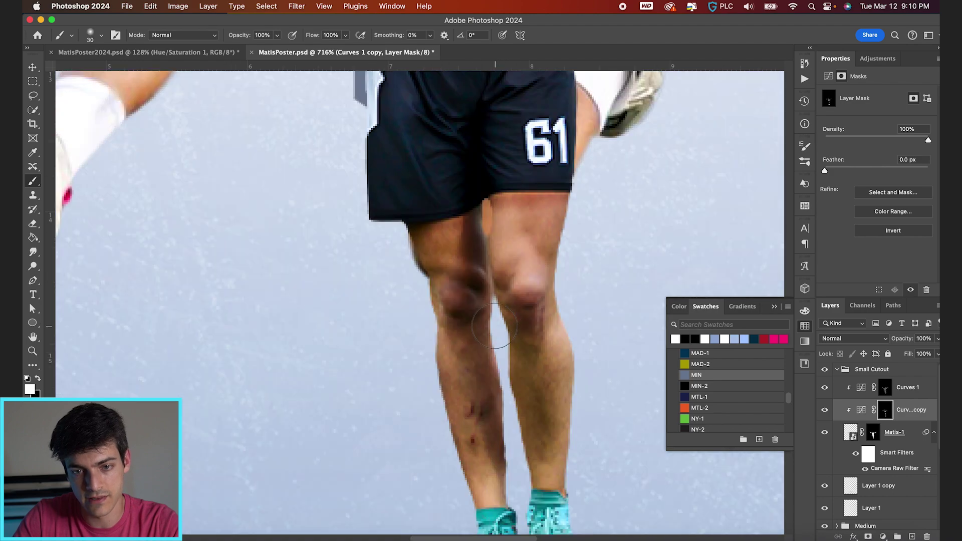
{"action": "scroll", "coordinate": [501, 326], "scroll_direction": "up", "scroll_amount": 2}
Set the brush to 31% flow and resize it from 30 down to 10
{"action": "key", "text": "bracketright"}
{"action": "key", "text": "bracketright"}
{"action": "key", "text": "bracketright"}
{"action": "key", "text": "shift+3"}
{"action": "key", "text": "shift+1"}
{"action": "scroll", "coordinate": [549, 261], "scroll_direction": "up", "scroll_amount": 6}
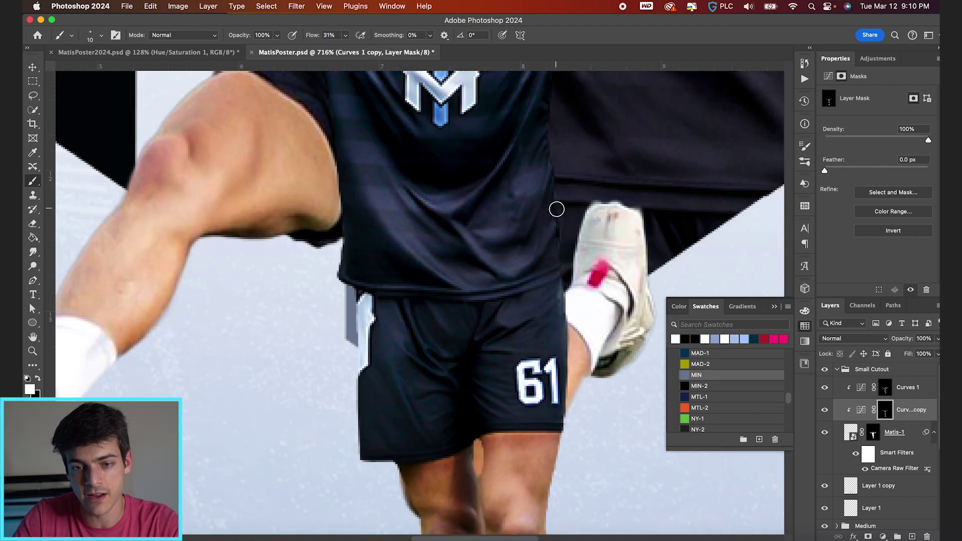
{"action": "key", "text": "bracketleft"}
{"action": "key", "text": "bracketleft"}
{"action": "scroll", "coordinate": [451, 234], "scroll_direction": "up", "scroll_amount": 8}
{"action": "scroll", "coordinate": [450, 234], "scroll_direction": "down", "scroll_amount": 2}
{"action": "scroll", "coordinate": [450, 234], "scroll_direction": "down", "scroll_amount": 10}
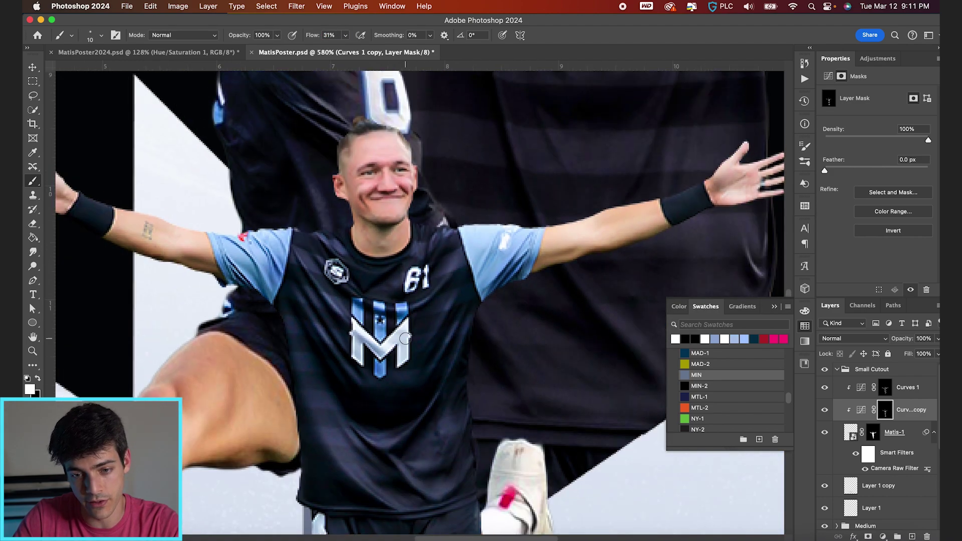
Copy both Curves adjustment layers into the Medium group
{"action": "key", "text": "v"}
{"action": "scroll", "coordinate": [458, 356], "scroll_direction": "up", "scroll_amount": 3}
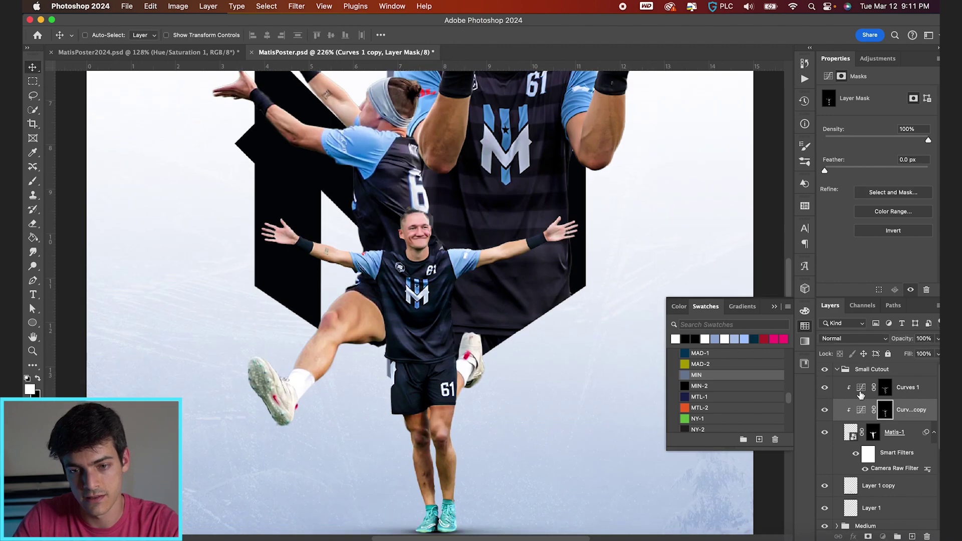
{"action": "left_click", "coordinate": [907, 387], "text": "shift"}
{"action": "left_click_drag", "start_coordinate": [904, 409], "coordinate": [875, 466]}
Paint shadow onto the medium player's head on the Curves copy mask
{"action": "scroll", "coordinate": [419, 327], "scroll_direction": "up", "scroll_amount": 2}
{"action": "key", "text": "b"}
{"action": "scroll", "coordinate": [420, 326], "scroll_direction": "up", "scroll_amount": 5}
{"action": "scroll", "coordinate": [420, 327], "scroll_direction": "left", "scroll_amount": 4}
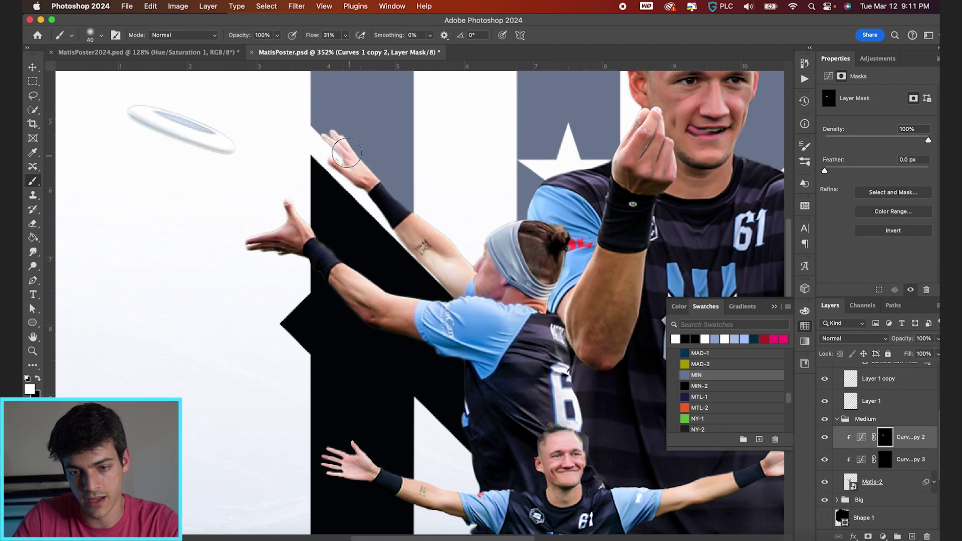
{"action": "left_click_drag", "start_coordinate": [456, 280], "coordinate": [459, 326]}
{"action": "scroll", "coordinate": [458, 327], "scroll_direction": "down", "scroll_amount": 6}
{"action": "scroll", "coordinate": [458, 327], "scroll_direction": "right", "scroll_amount": 5}
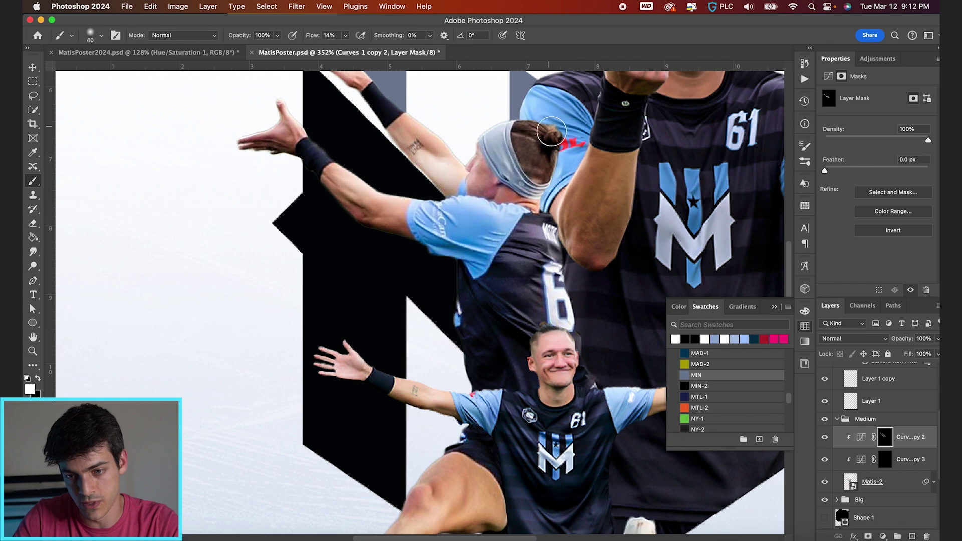
{"action": "scroll", "coordinate": [505, 421], "scroll_direction": "down", "scroll_amount": 5}
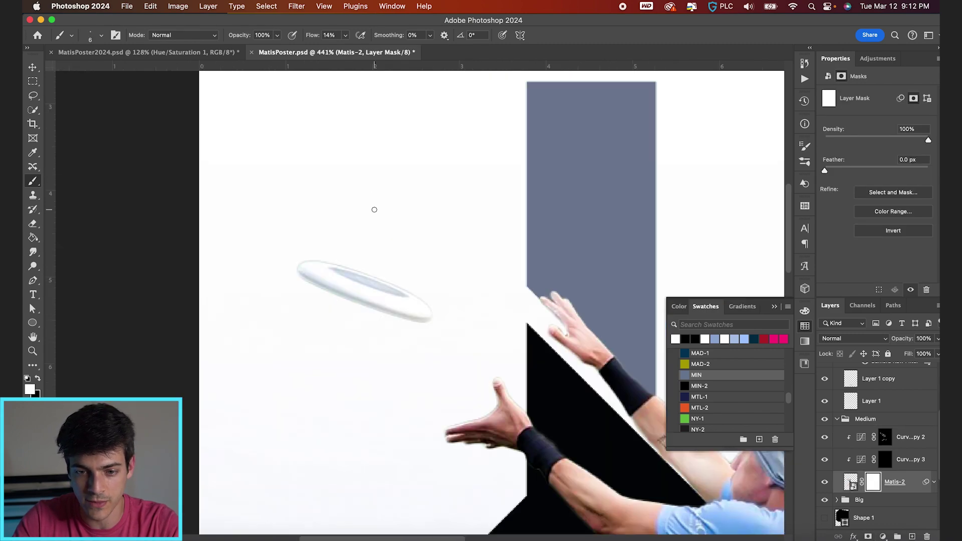
Select the subject on Matis-2 and paint white on the mask to restore the correction
{"action": "key", "text": "w"}
{"action": "left_click", "coordinate": [266, 6]}
{"action": "left_click", "coordinate": [273, 131]}
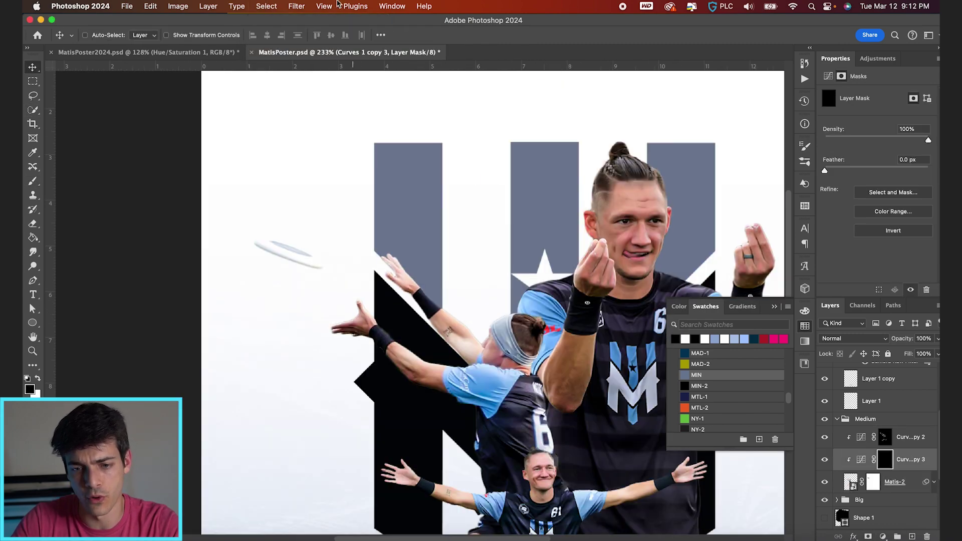
{"action": "key", "text": "b"}
{"action": "scroll", "coordinate": [506, 302], "scroll_direction": "down", "scroll_amount": 5}
{"action": "scroll", "coordinate": [506, 302], "scroll_direction": "right", "scroll_amount": 5}
{"action": "scroll", "coordinate": [506, 302], "scroll_direction": "up", "scroll_amount": 3}
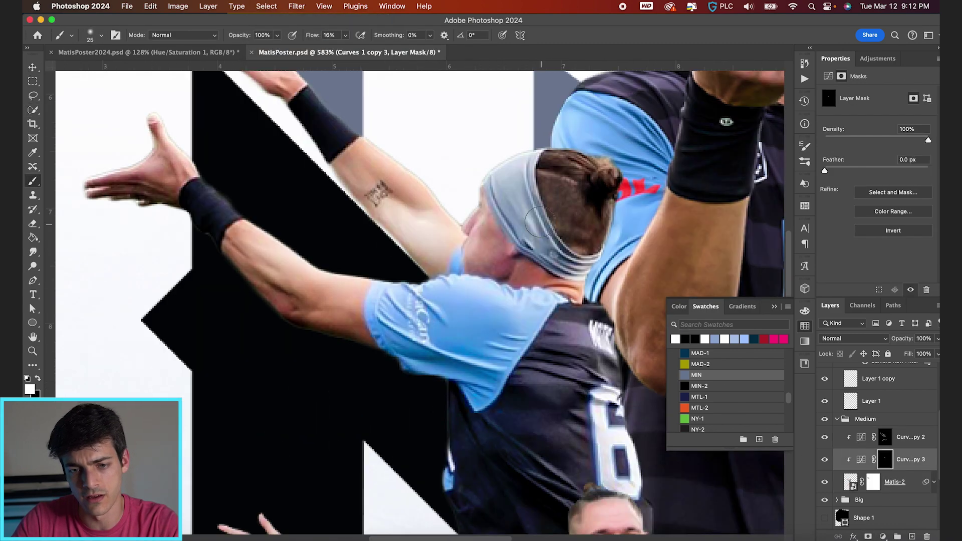
{"action": "key", "text": "x"}
{"action": "key", "text": "bracketleft"}
Refine the mask over the arms, leg and jersey with a slightly larger brush, ending on black
{"action": "scroll", "coordinate": [486, 321], "scroll_direction": "down", "scroll_amount": 5}
{"action": "scroll", "coordinate": [486, 320], "scroll_direction": "up", "scroll_amount": 3}
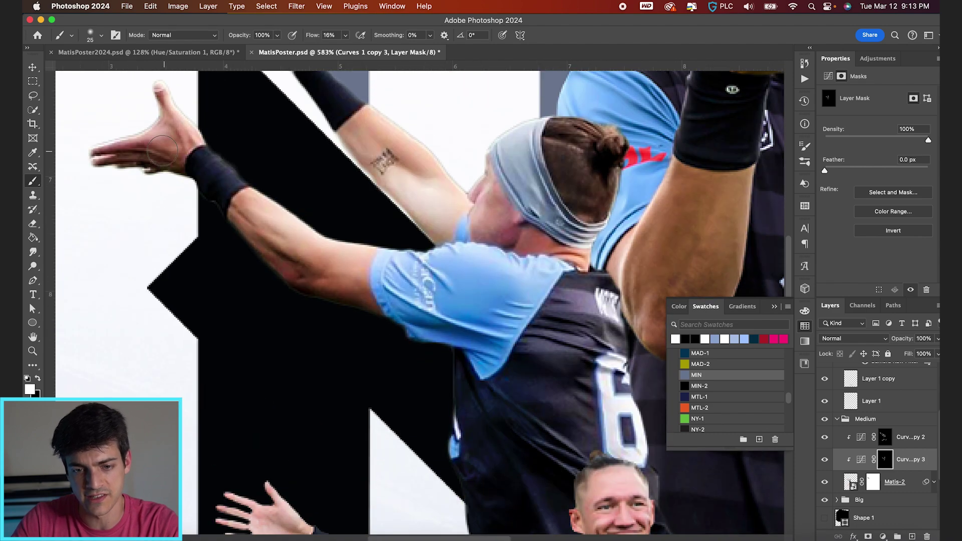
{"action": "scroll", "coordinate": [451, 350], "scroll_direction": "down", "scroll_amount": 4}
{"action": "scroll", "coordinate": [401, 401], "scroll_direction": "up", "scroll_amount": 2}
{"action": "key", "text": "bracketright"}
{"action": "scroll", "coordinate": [351, 451], "scroll_direction": "down", "scroll_amount": 2}
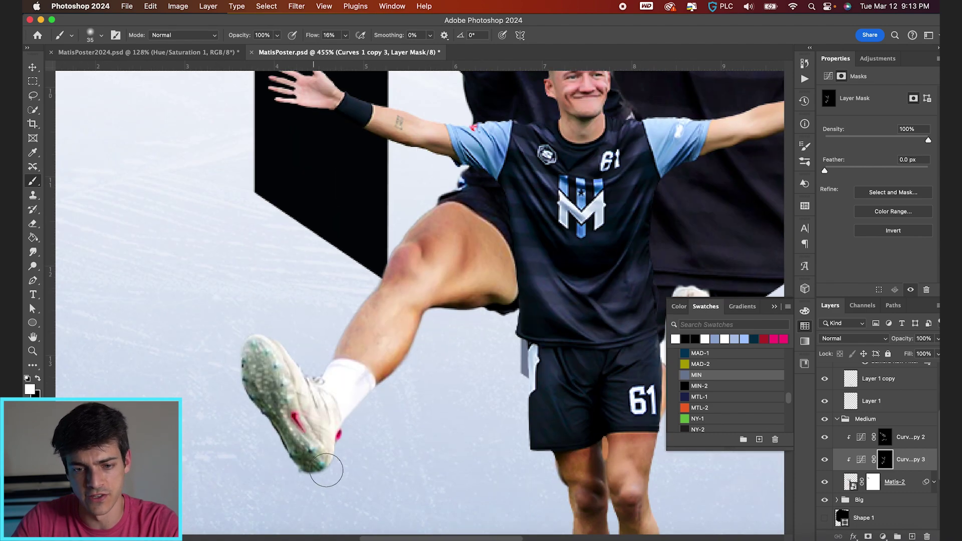
{"action": "scroll", "coordinate": [401, 436], "scroll_direction": "right", "scroll_amount": 5}
{"action": "key", "text": "x"}
Select the mid-sized player's cutout layer and expand the Big group
{"action": "key", "text": "v"}
{"action": "scroll", "coordinate": [408, 368], "scroll_direction": "down", "scroll_amount": 3}
{"action": "left_click", "coordinate": [463, 368], "text": "super"}
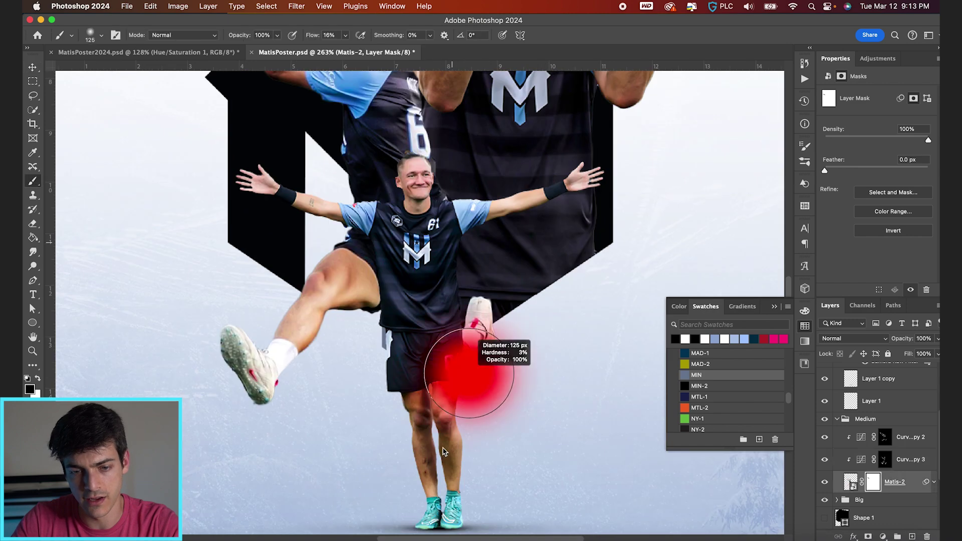
{"action": "scroll", "coordinate": [434, 392], "scroll_direction": "down", "scroll_amount": 3}
{"action": "scroll", "coordinate": [529, 386], "scroll_direction": "down", "scroll_amount": 1}
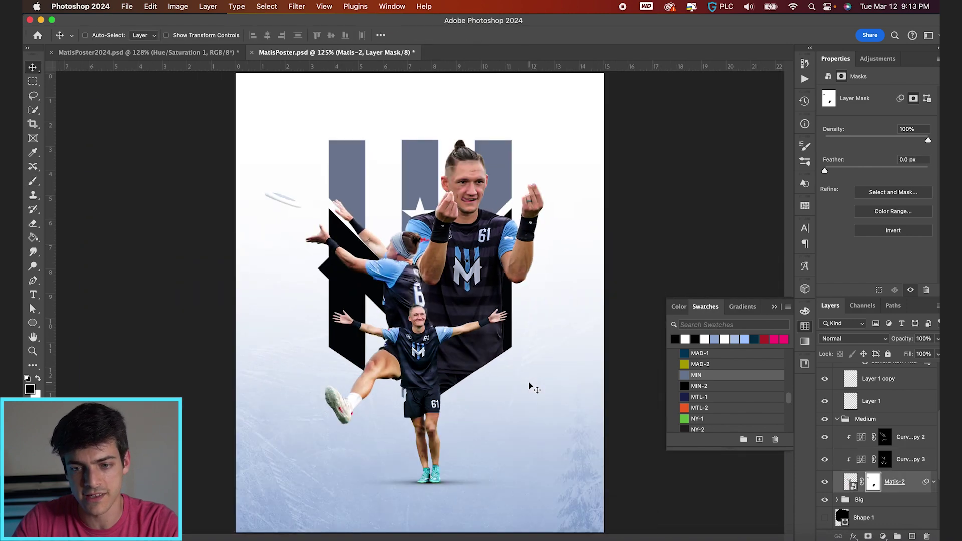
{"action": "left_click", "coordinate": [530, 386], "text": "super"}
Paint white around the large player's hairline on the Curves mask with a small, higher-flow brush
{"action": "right_click", "coordinate": [876, 449]}
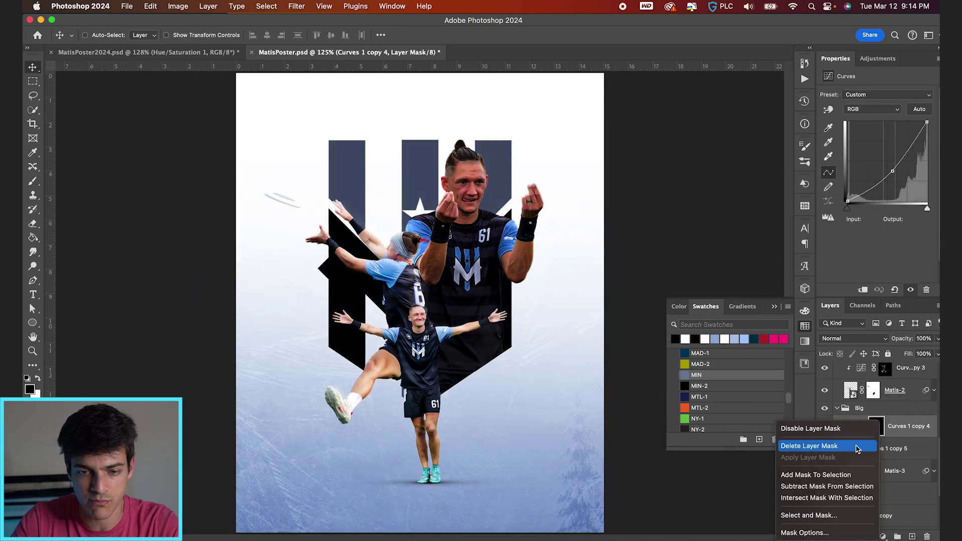
{"action": "key", "text": "b"}
{"action": "scroll", "coordinate": [419, 305], "scroll_direction": "up", "scroll_amount": 2}
{"action": "key", "text": "x"}
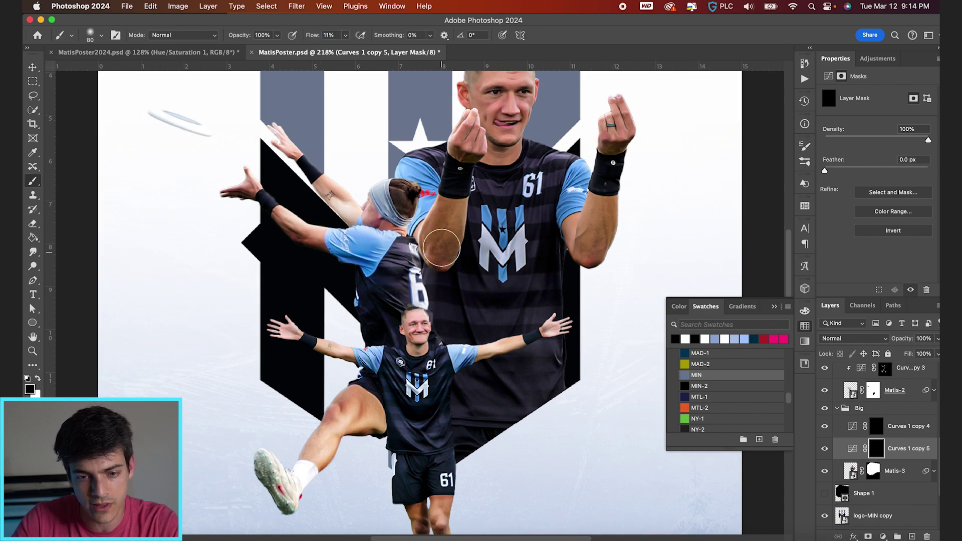
{"action": "key", "text": "bracketleft"}
{"action": "key", "text": "bracketleft"}
{"action": "key", "text": "bracketleft"}
{"action": "key", "text": "bracketleft"}
{"action": "key", "text": "shift+2"}
{"action": "key", "text": "shift+4"}
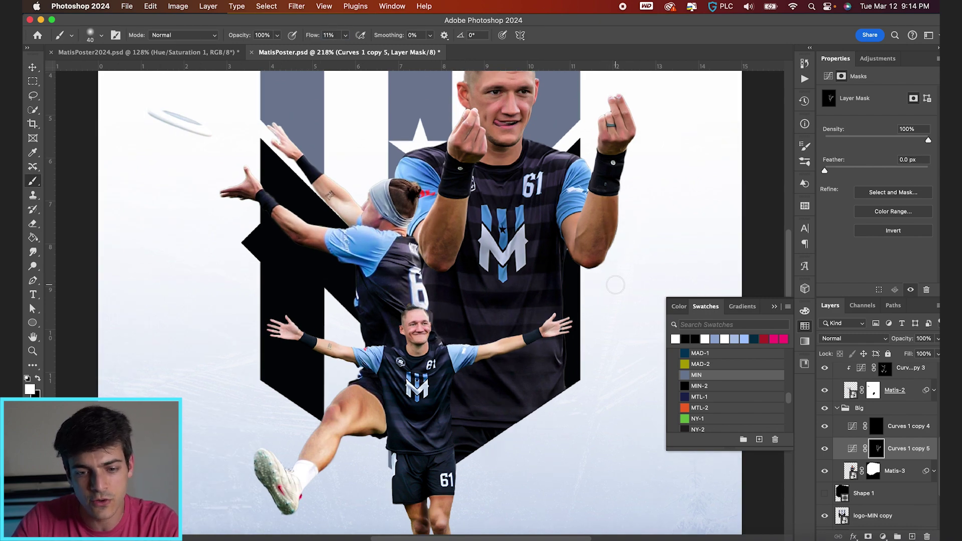
{"action": "scroll", "coordinate": [451, 268], "scroll_direction": "up", "scroll_amount": 2}
{"action": "scroll", "coordinate": [469, 268], "scroll_direction": "right", "scroll_amount": 3}
{"action": "scroll", "coordinate": [576, 385], "scroll_direction": "up", "scroll_amount": 1}
{"action": "key", "text": "bracketleft"}
{"action": "key", "text": "bracketleft"}
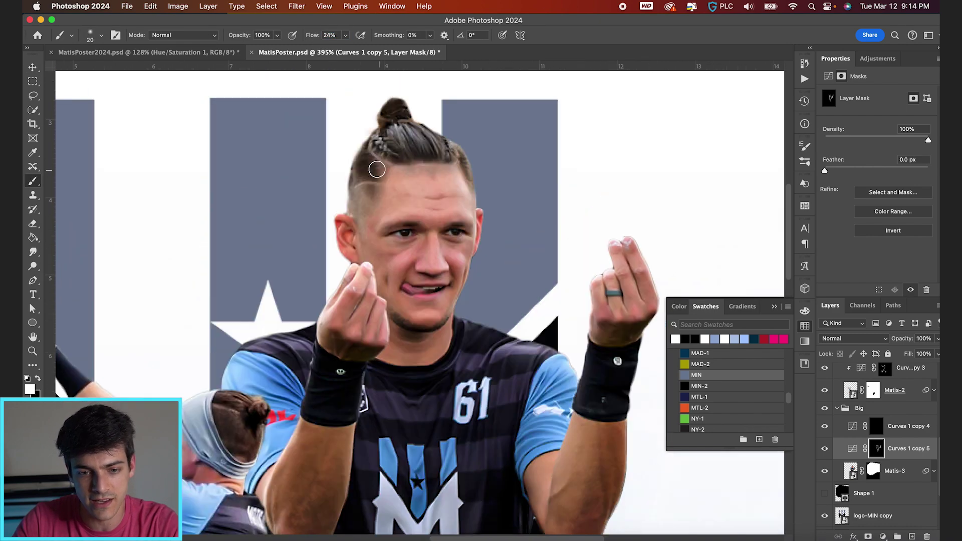
{"action": "scroll", "coordinate": [412, 319], "scroll_direction": "down", "scroll_amount": 5}
Reveal the correction around the arms and jersey on the other Curves copy mask with a 30–40 brush
{"action": "left_click", "coordinate": [907, 426]}
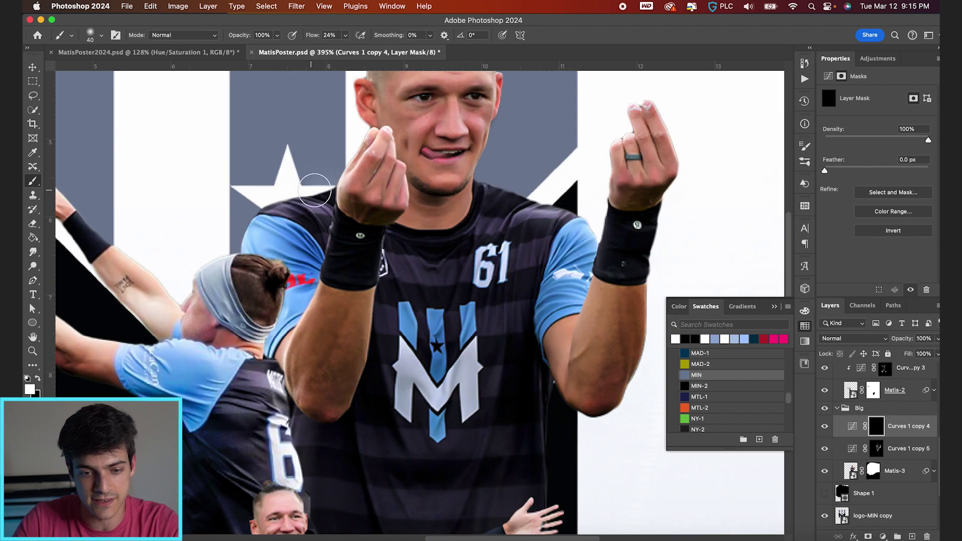
{"action": "key", "text": "bracketright"}
{"action": "key", "text": "bracketright"}
{"action": "scroll", "coordinate": [509, 208], "scroll_direction": "down", "scroll_amount": 3}
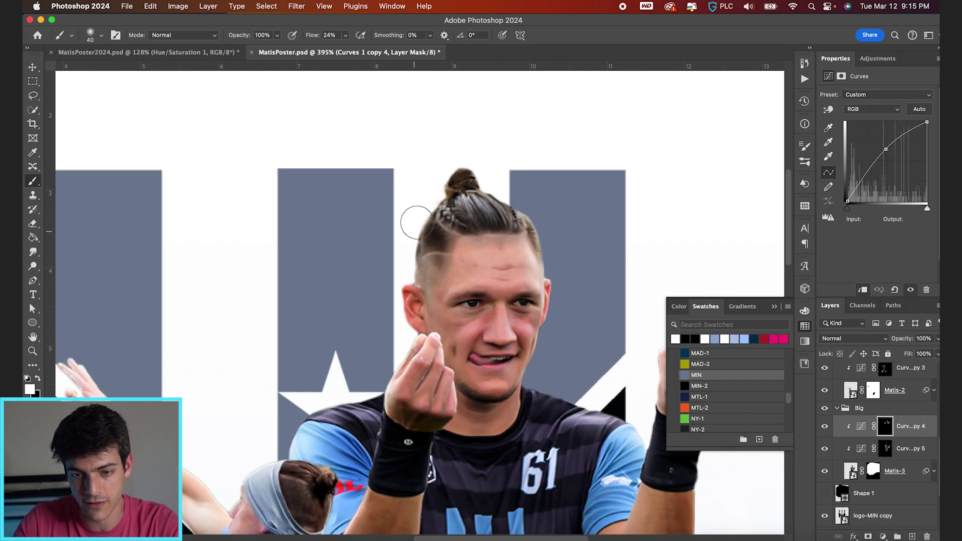
{"action": "scroll", "coordinate": [343, 178], "scroll_direction": "up", "scroll_amount": 3}
{"action": "key", "text": "bracketleft"}
{"action": "scroll", "coordinate": [331, 358], "scroll_direction": "down", "scroll_amount": 2}
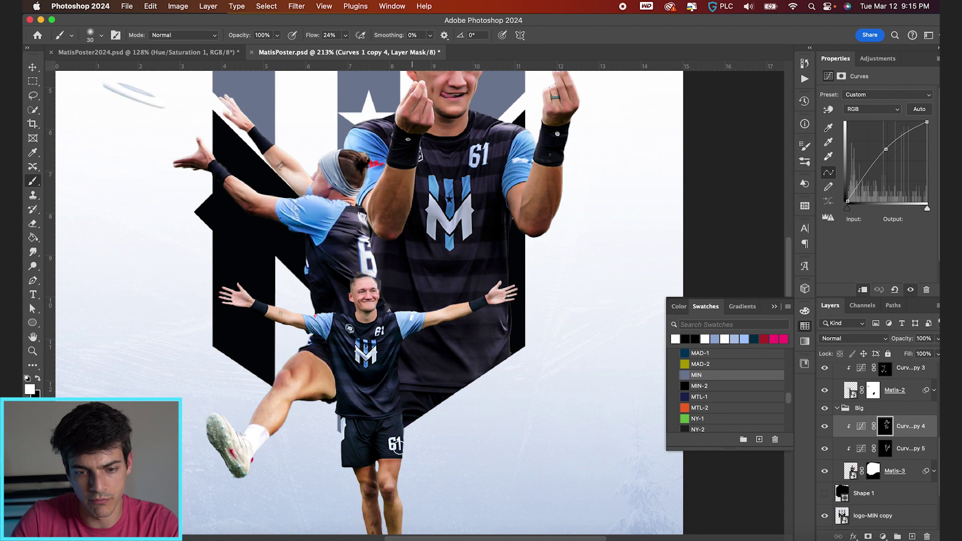
Add a new empty layer in the Big group
{"action": "key", "text": "v"}
{"action": "scroll", "coordinate": [488, 385], "scroll_direction": "down", "scroll_amount": 2}
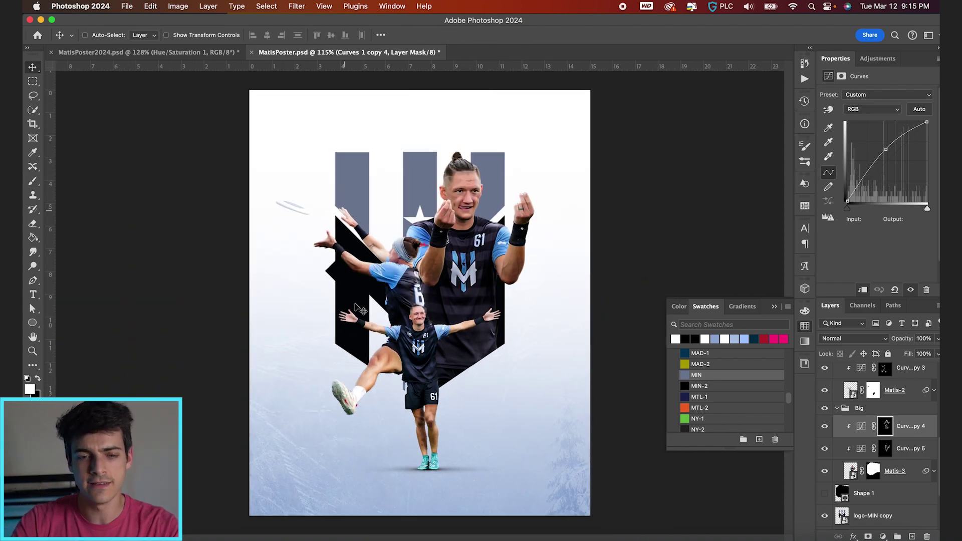
{"action": "scroll", "coordinate": [444, 368], "scroll_direction": "up", "scroll_amount": 1}
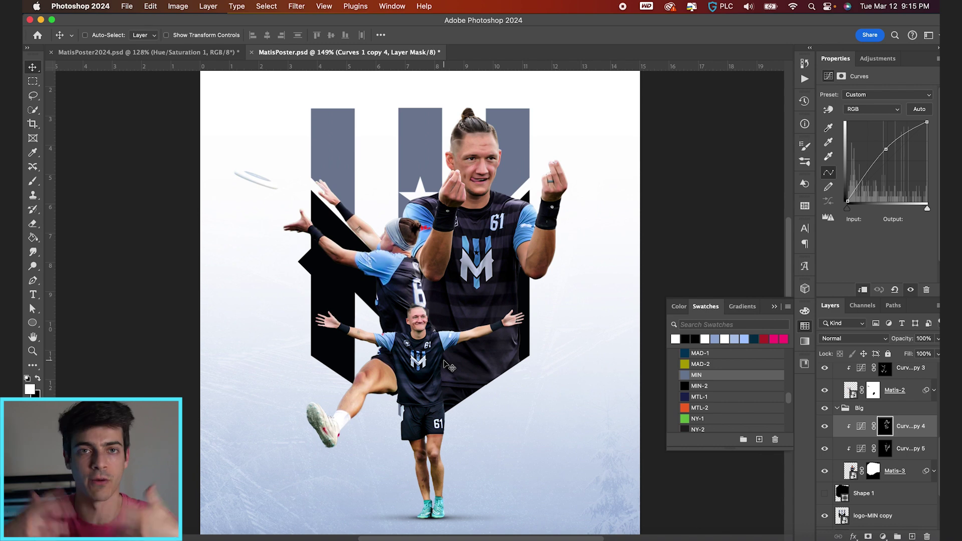
{"action": "key", "text": "super+shift+alt+n"}
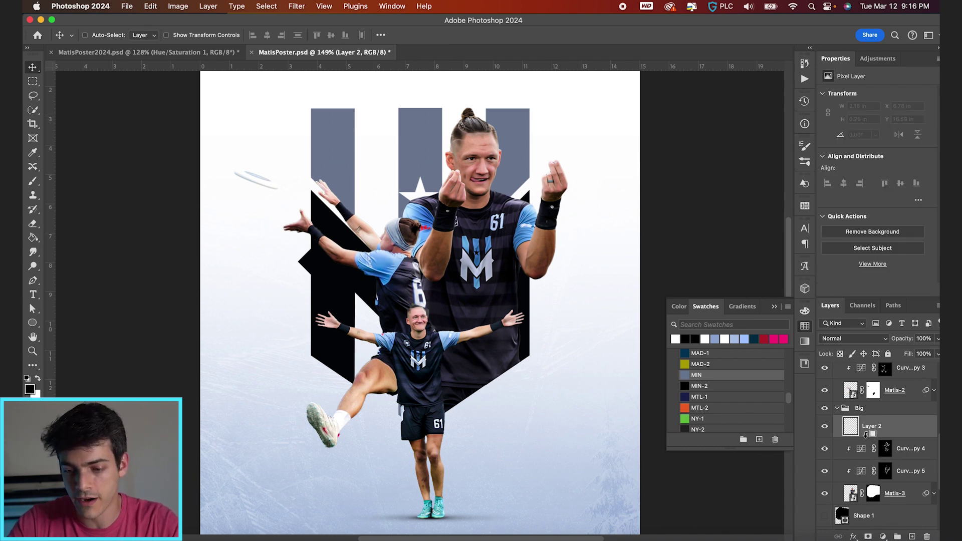
Clip the new layer and drag a vertical black-to-transparent gradient from the shorts up to the chest
{"action": "left_click", "coordinate": [866, 436], "text": "alt"}
{"action": "key", "text": "g"}
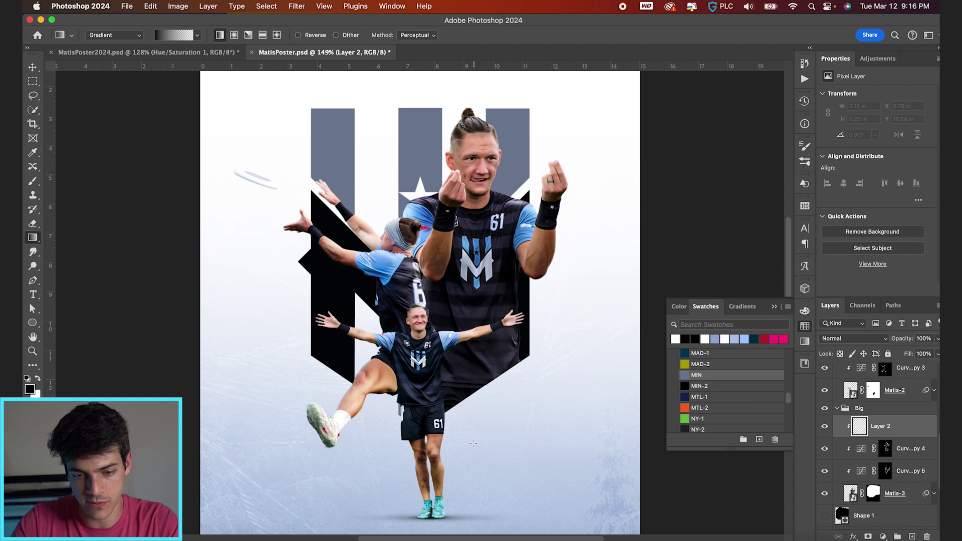
{"action": "left_click_drag", "start_coordinate": [472, 445], "coordinate": [473, 256]}
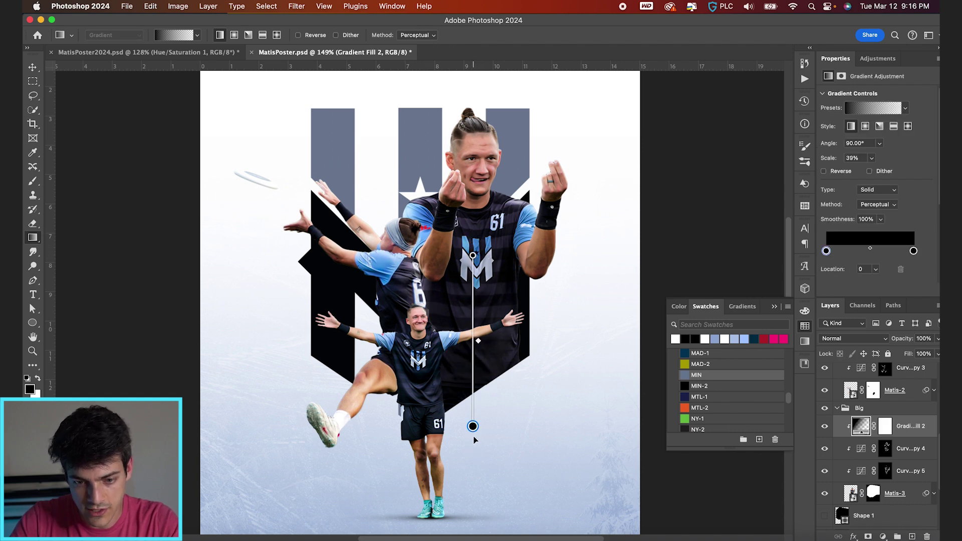
{"action": "key", "text": "v"}
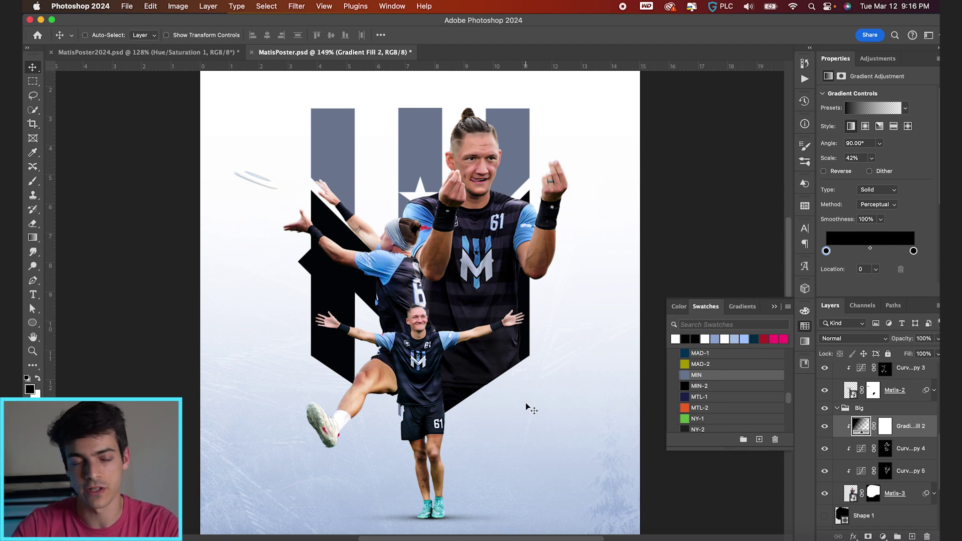
{"action": "scroll", "coordinate": [627, 385], "scroll_direction": "down", "scroll_amount": 2}
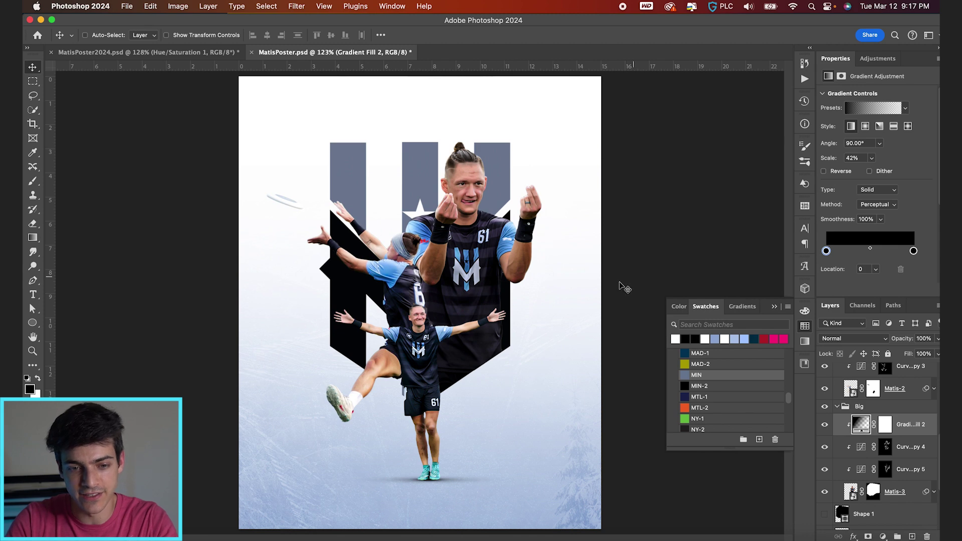
{"action": "scroll", "coordinate": [445, 283], "scroll_direction": "up", "scroll_amount": 2}
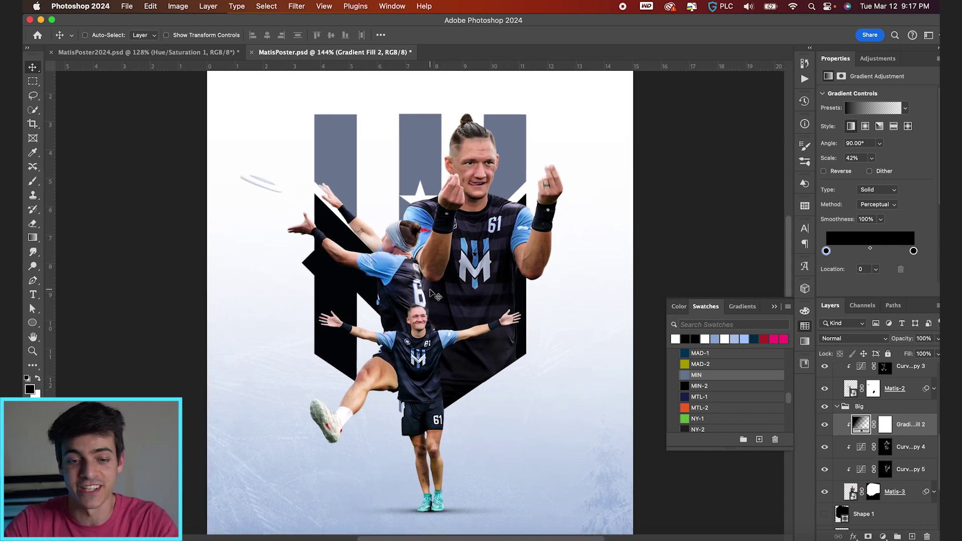
{"action": "scroll", "coordinate": [386, 273], "scroll_direction": "up", "scroll_amount": 1}
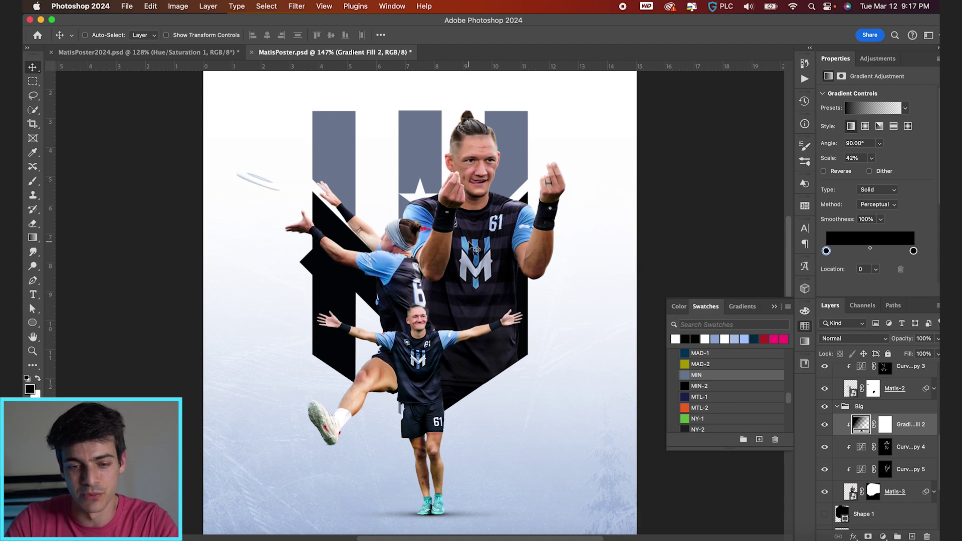
{"action": "scroll", "coordinate": [476, 249], "scroll_direction": "up", "scroll_amount": 4}
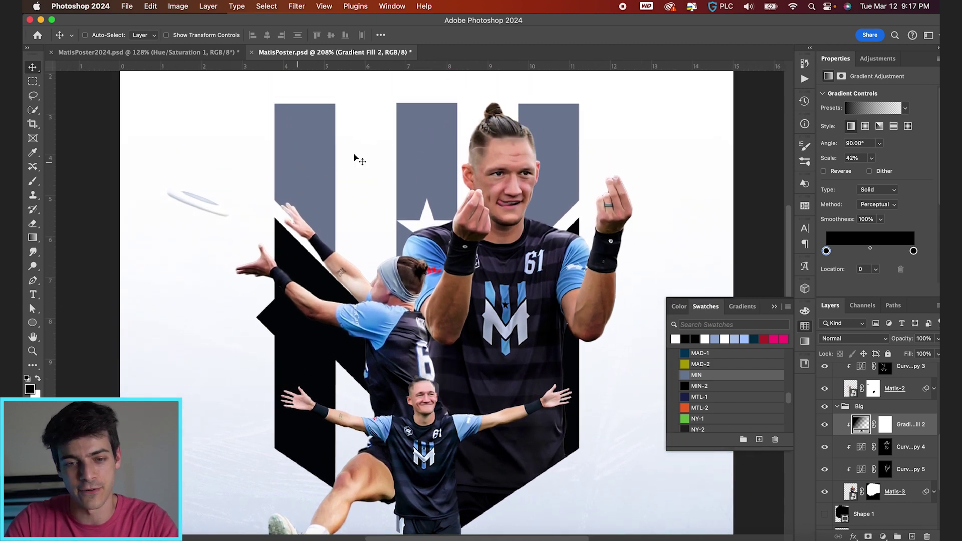
{"action": "scroll", "coordinate": [334, 163], "scroll_direction": "down", "scroll_amount": 3}
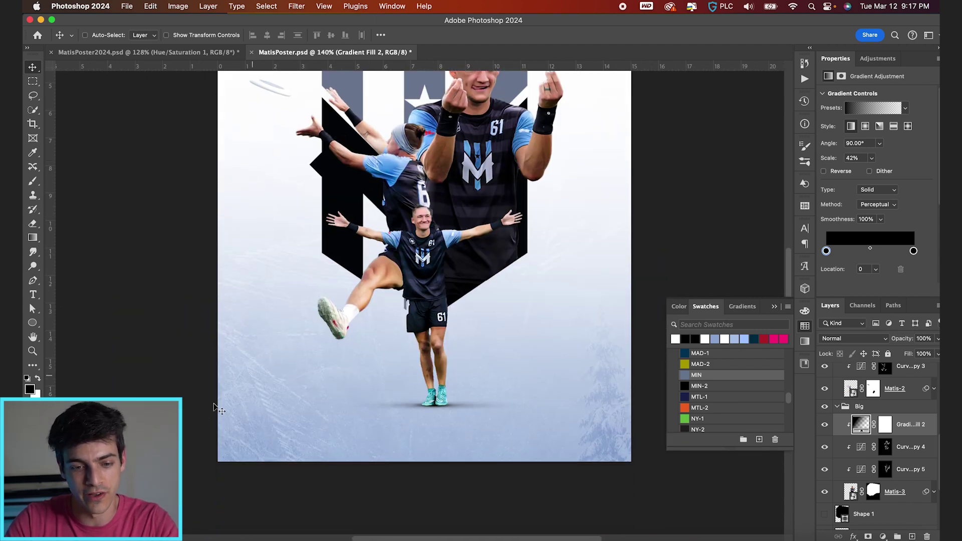
{"action": "scroll", "coordinate": [408, 387], "scroll_direction": "down", "scroll_amount": 2}
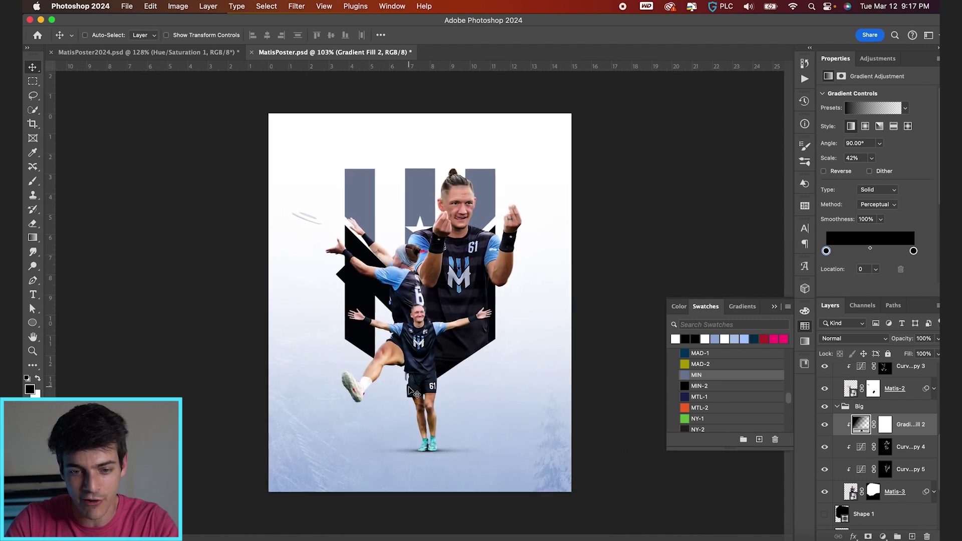
Group the Small Cutout, Medium and Big groups into one group named 'Players'
{"action": "left_click", "coordinate": [836, 406]}
{"action": "scroll", "coordinate": [839, 387], "scroll_direction": "up", "scroll_amount": 1}
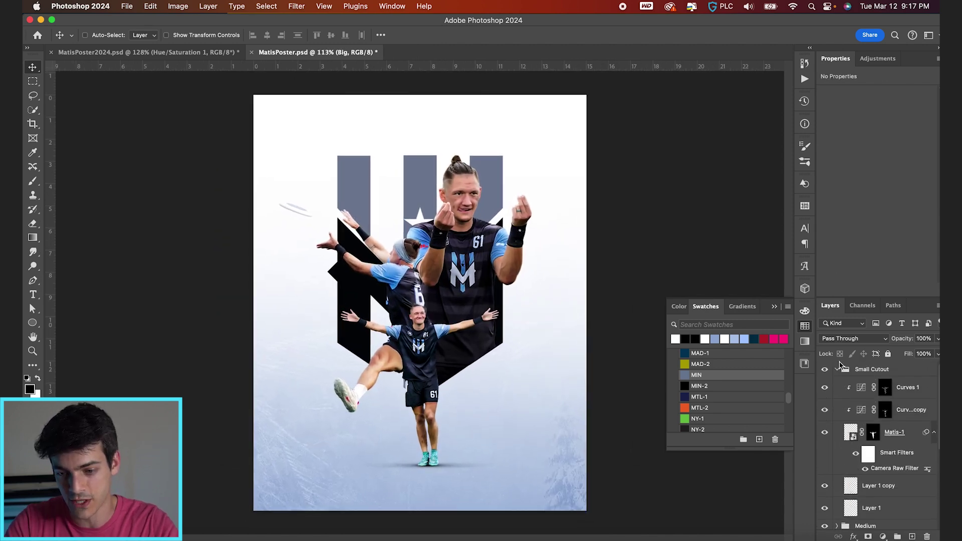
{"action": "left_click", "coordinate": [837, 369]}
{"action": "left_click", "coordinate": [872, 369]}
{"action": "left_click", "coordinate": [872, 397], "text": "shift"}
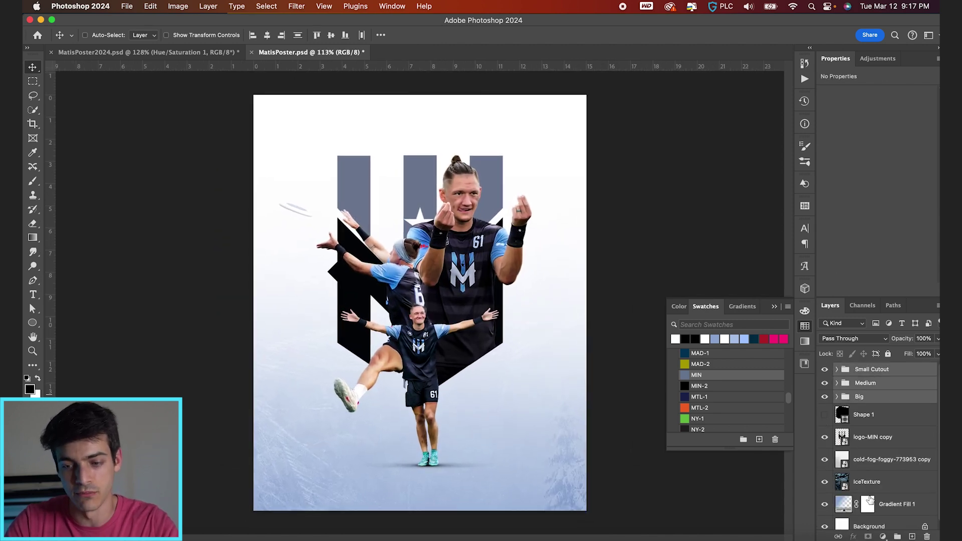
{"action": "left_click", "coordinate": [895, 536]}
{"action": "type", "text": "Players"}
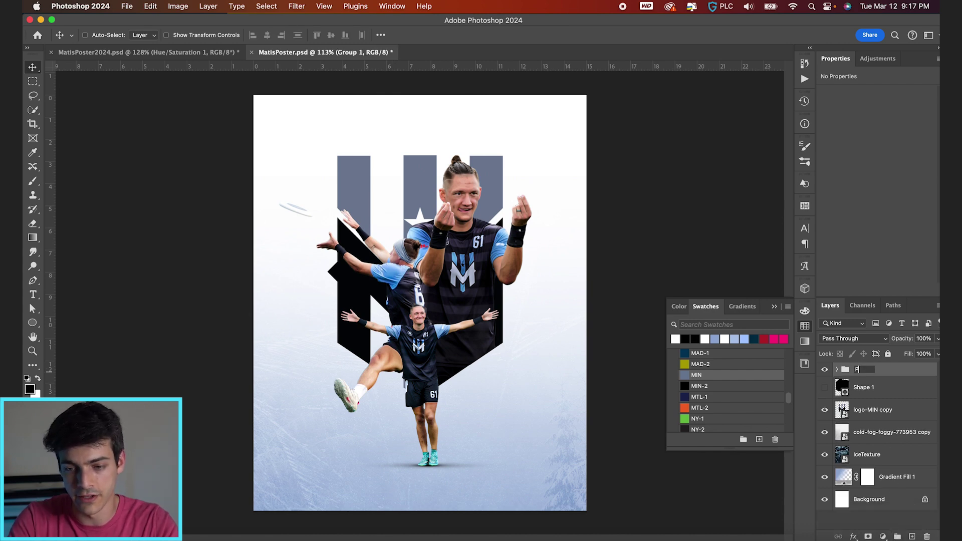
{"action": "key", "text": "Return"}
{"action": "scroll", "coordinate": [485, 364], "scroll_direction": "up", "scroll_amount": 2}
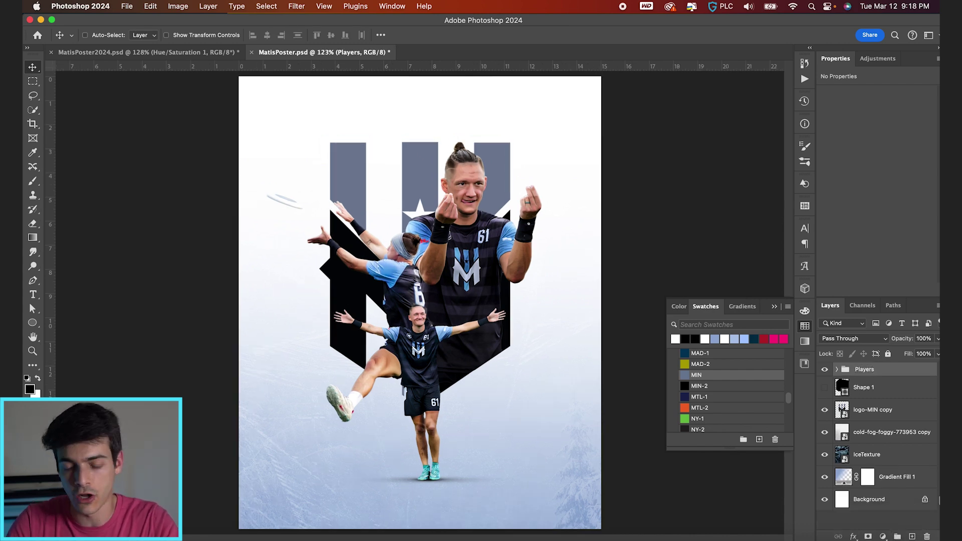
Add a Hue/Saturation adjustment clipped to Players and set Blues saturation to -100
{"action": "left_click", "coordinate": [883, 536]}
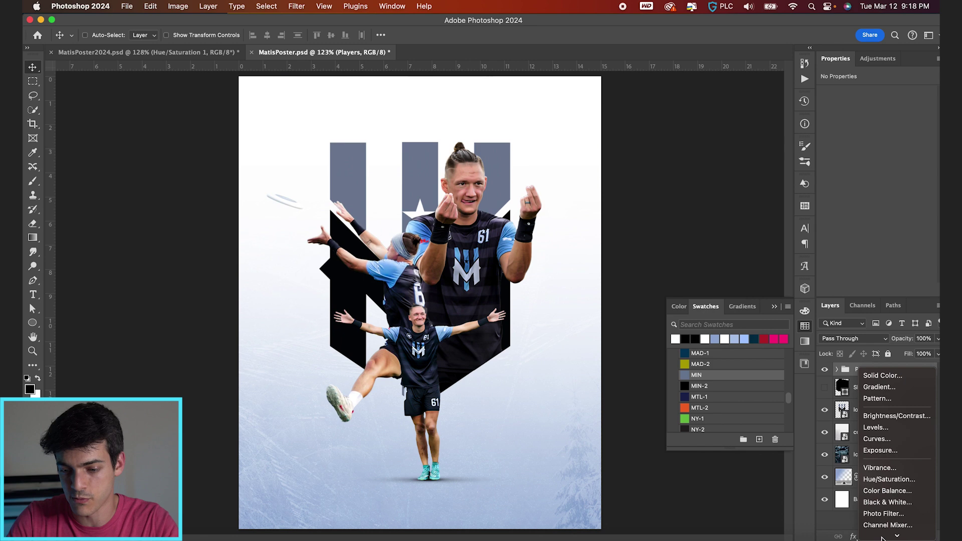
{"action": "left_click", "coordinate": [885, 480]}
{"action": "key", "text": "super+alt+g"}
{"action": "scroll", "coordinate": [479, 292], "scroll_direction": "up", "scroll_amount": 3}
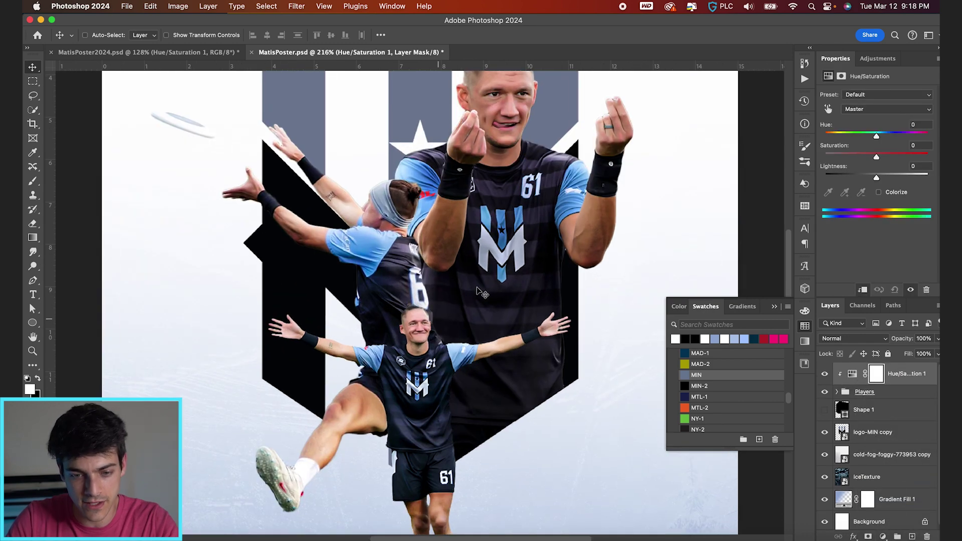
{"action": "scroll", "coordinate": [519, 232], "scroll_direction": "down", "scroll_amount": 2}
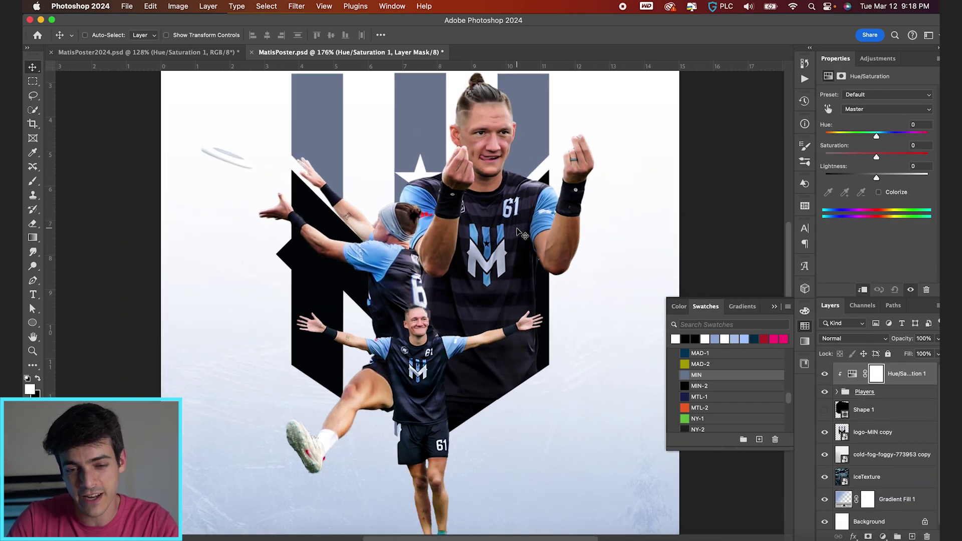
{"action": "scroll", "coordinate": [454, 309], "scroll_direction": "up", "scroll_amount": 1}
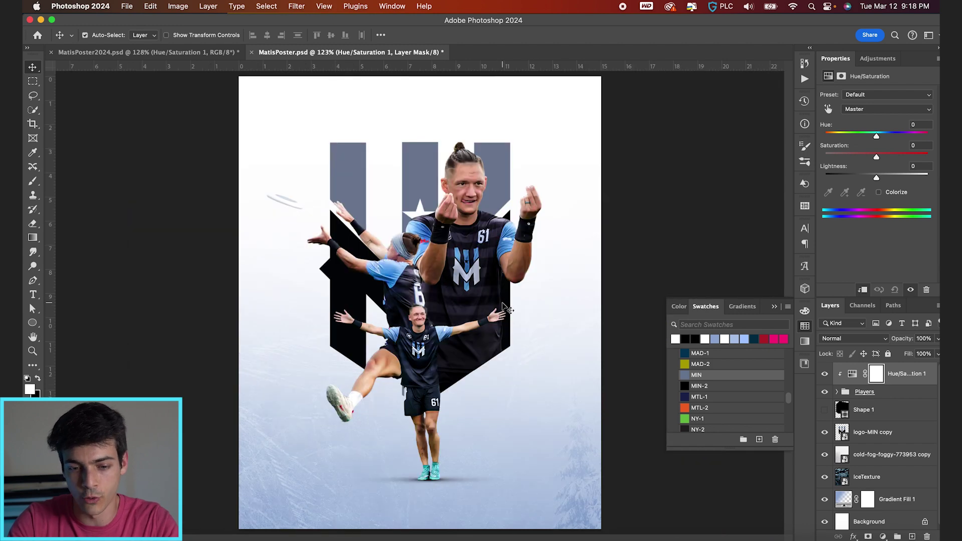
{"action": "scroll", "coordinate": [506, 308], "scroll_direction": "down", "scroll_amount": 3}
{"action": "left_click", "coordinate": [874, 111]}
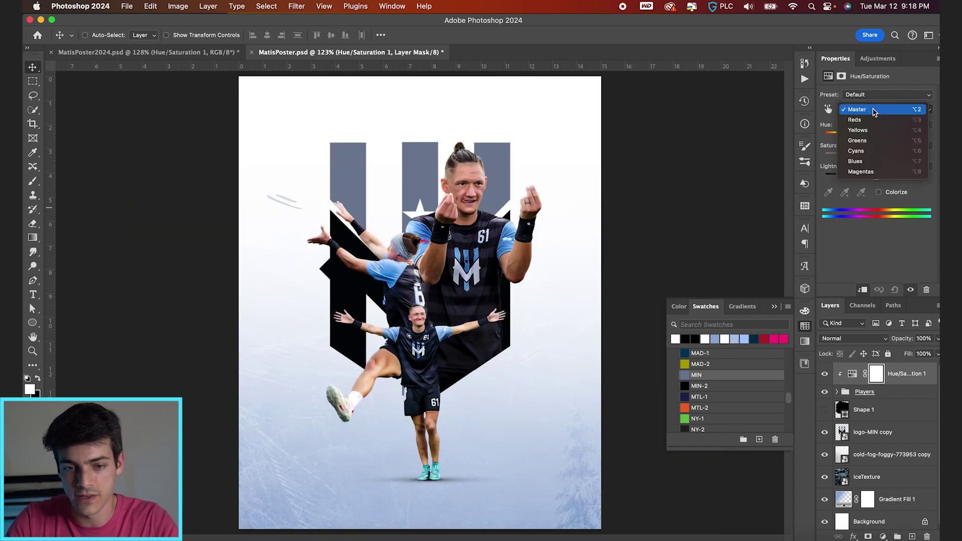
{"action": "left_click", "coordinate": [873, 158]}
{"action": "left_click_drag", "start_coordinate": [860, 160], "coordinate": [791, 160]}
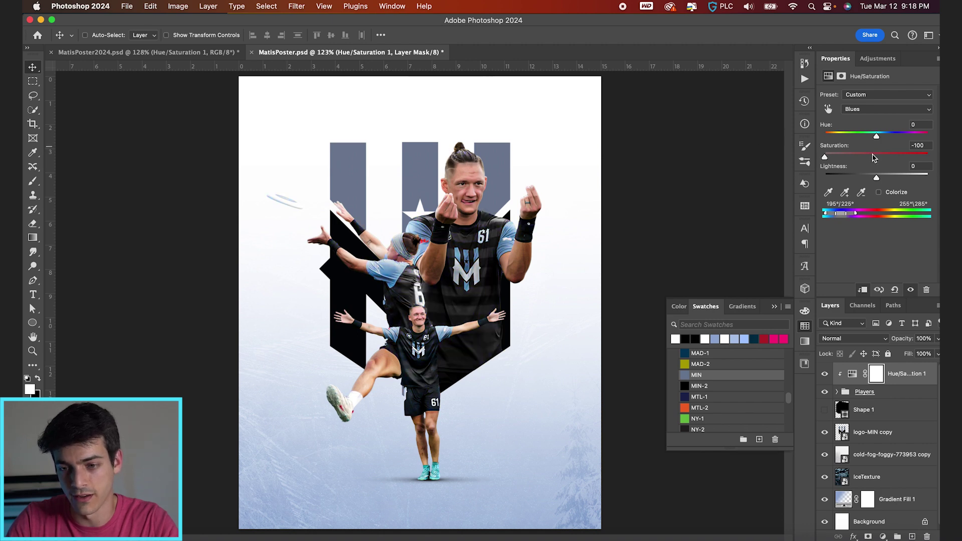
Add a Selective Color adjustment layer above the Hue/Saturation layer
{"action": "scroll", "coordinate": [546, 276], "scroll_direction": "up", "scroll_amount": 3}
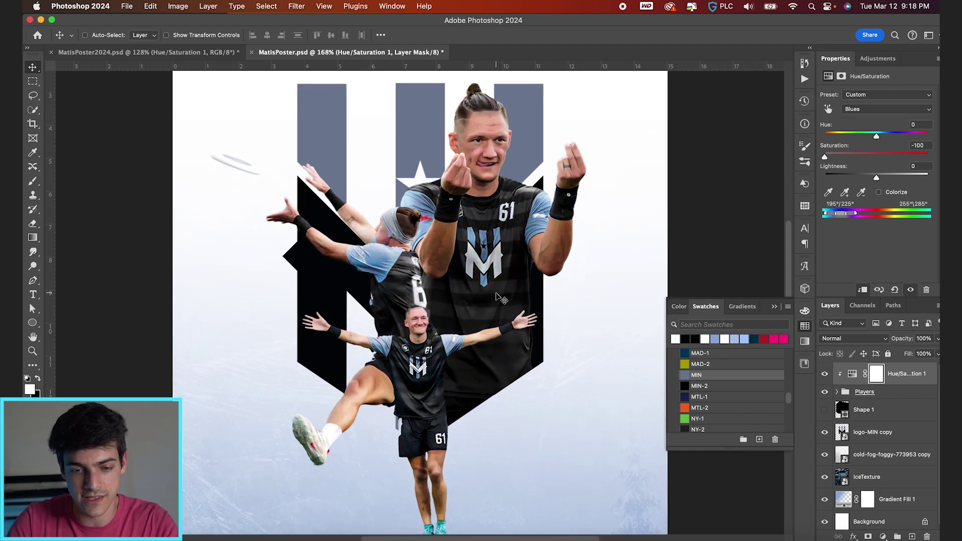
{"action": "scroll", "coordinate": [499, 297], "scroll_direction": "up", "scroll_amount": 2}
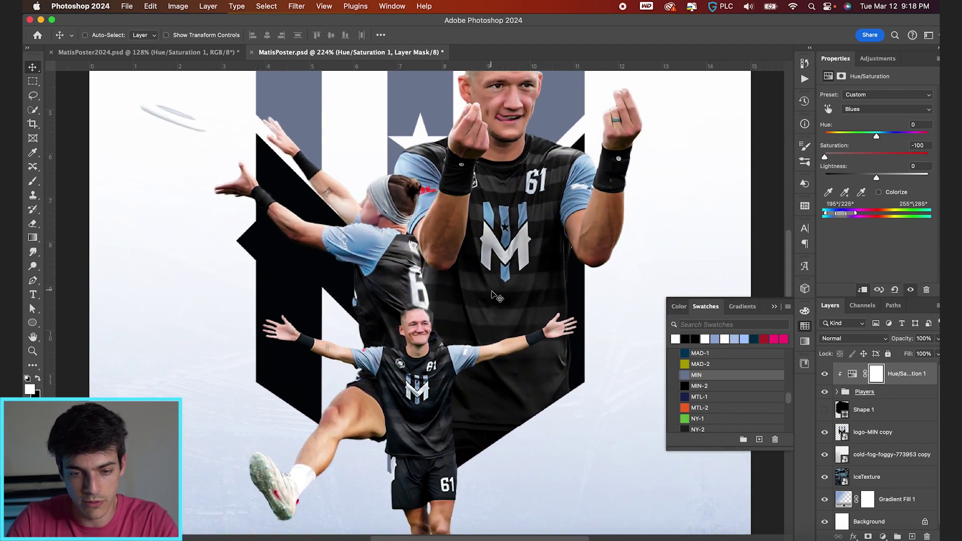
{"action": "scroll", "coordinate": [488, 318], "scroll_direction": "down", "scroll_amount": 3}
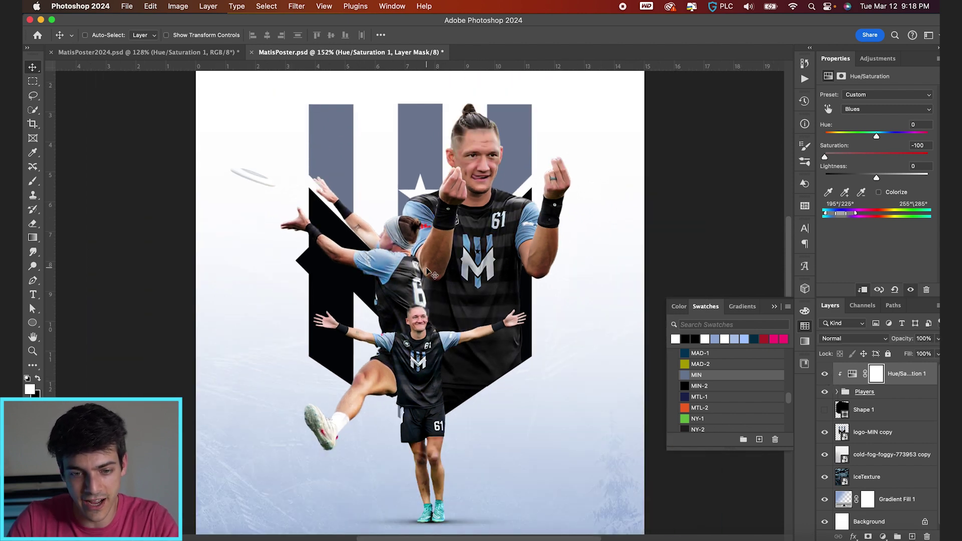
{"action": "scroll", "coordinate": [427, 272], "scroll_direction": "up", "scroll_amount": 1}
{"action": "scroll", "coordinate": [427, 272], "scroll_direction": "down", "scroll_amount": 1}
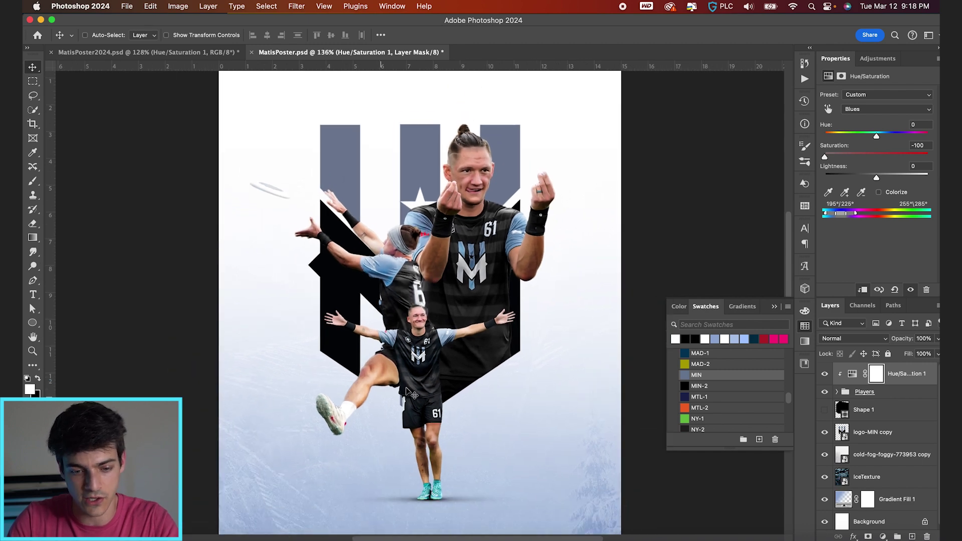
{"action": "left_click", "coordinate": [884, 536]}
{"action": "left_click", "coordinate": [882, 533]}
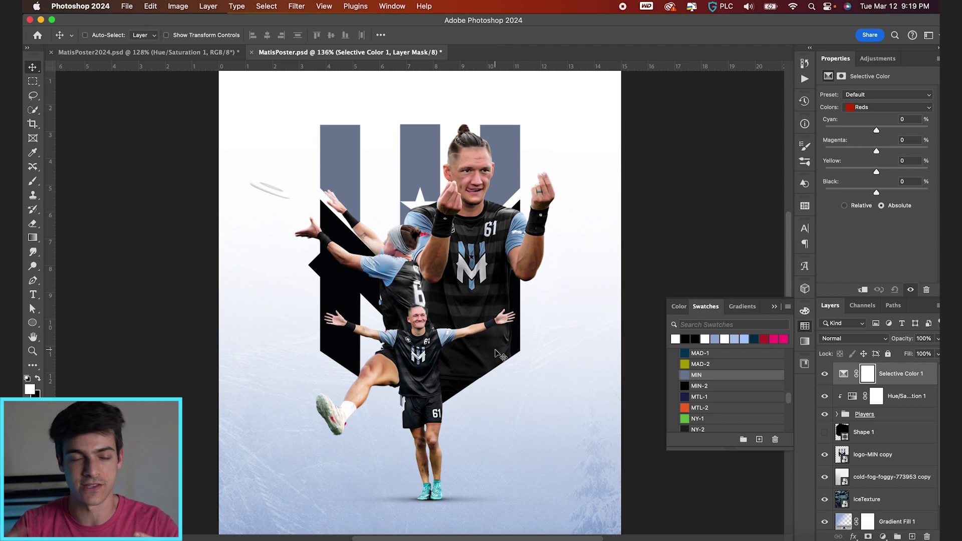
Clip Selective Color 1 to the players and set its Blues to Cyan -24, Black +13
{"action": "left_click", "coordinate": [844, 379]}
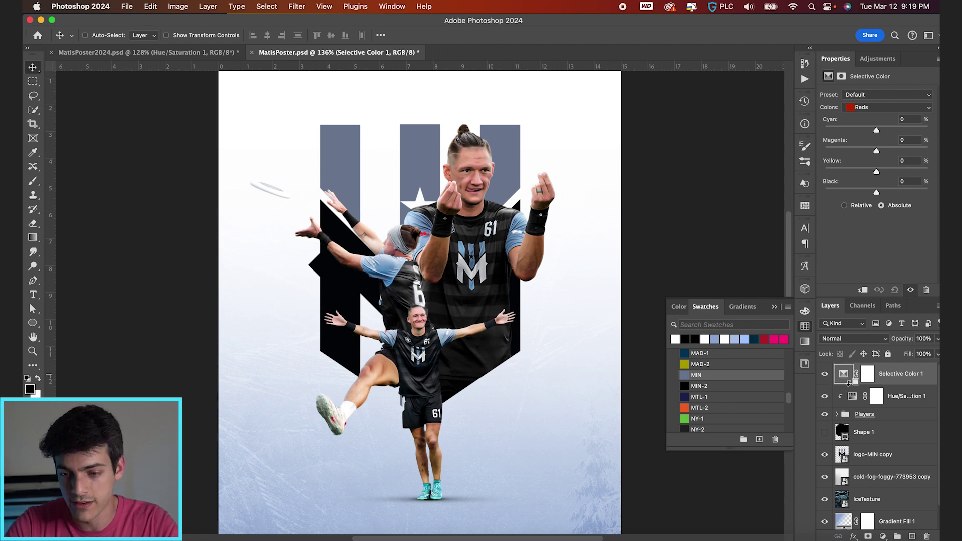
{"action": "left_click", "coordinate": [848, 384], "text": "alt"}
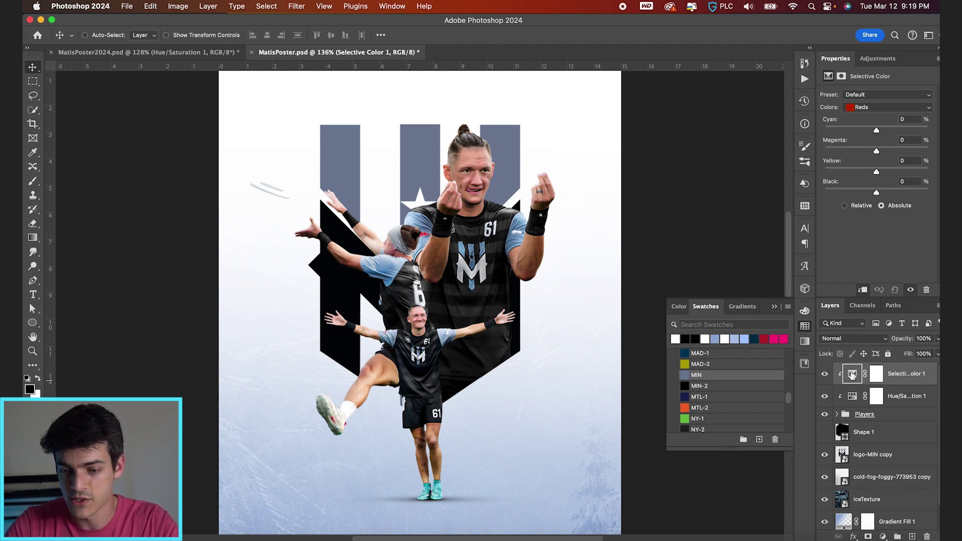
{"action": "left_click", "coordinate": [882, 107]}
{"action": "left_click", "coordinate": [874, 136]}
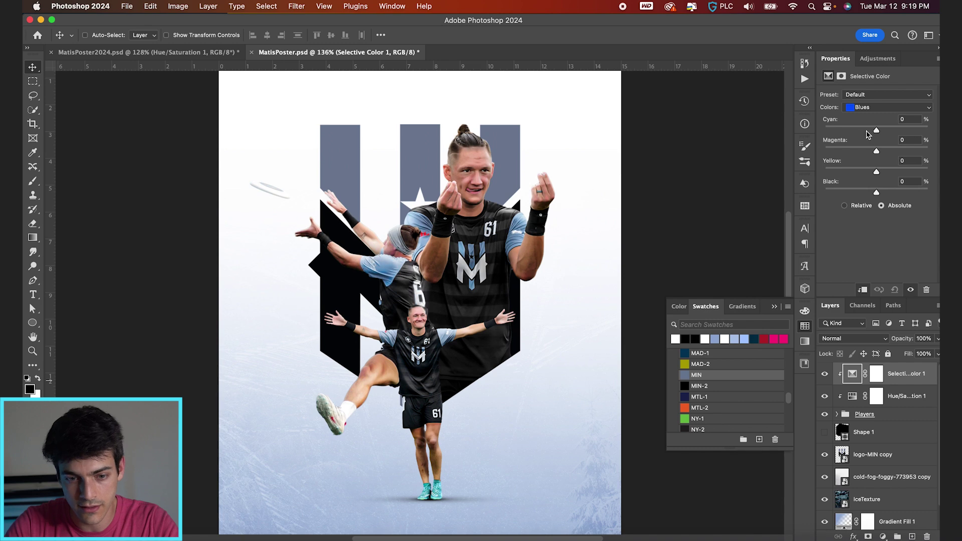
{"action": "left_click_drag", "start_coordinate": [876, 130], "coordinate": [896, 131]}
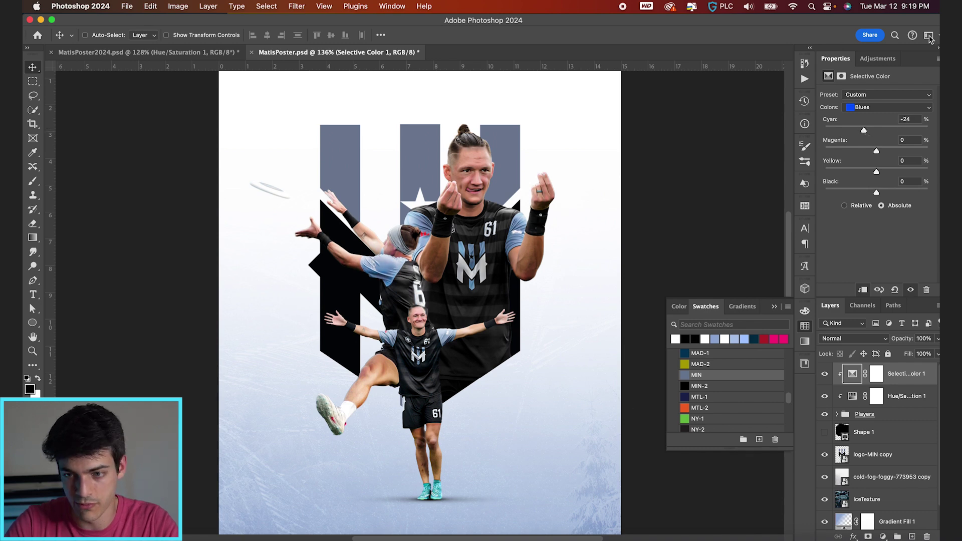
{"action": "left_click_drag", "start_coordinate": [879, 173], "coordinate": [876, 172]}
{"action": "left_click_drag", "start_coordinate": [876, 193], "coordinate": [882, 193]}
{"action": "scroll", "coordinate": [851, 433], "scroll_direction": "down", "scroll_amount": 1}
Clip a Selective Color to logo-MIN copy: Blues Cyan +31, Magenta +9, Yellow -23, Black -39
{"action": "left_click", "coordinate": [849, 432]}
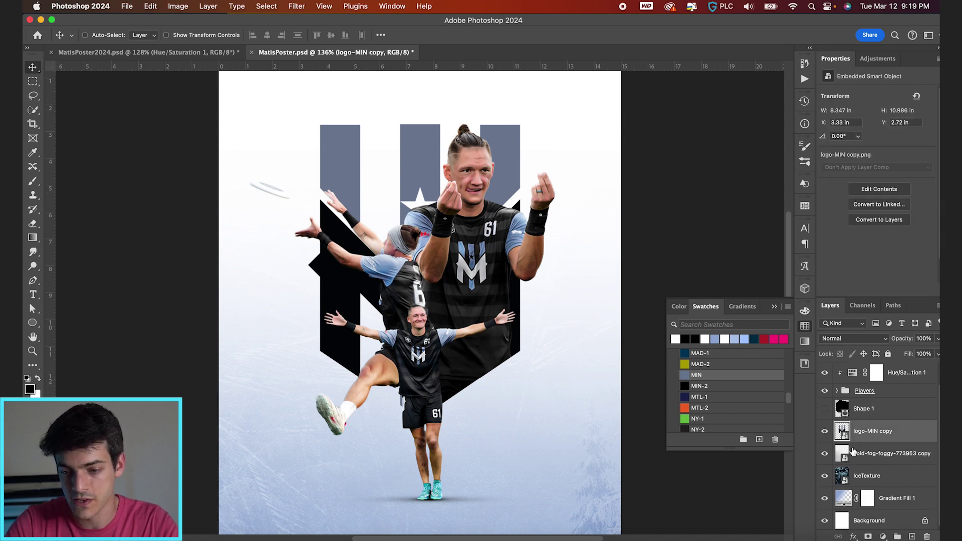
{"action": "left_click", "coordinate": [883, 536]}
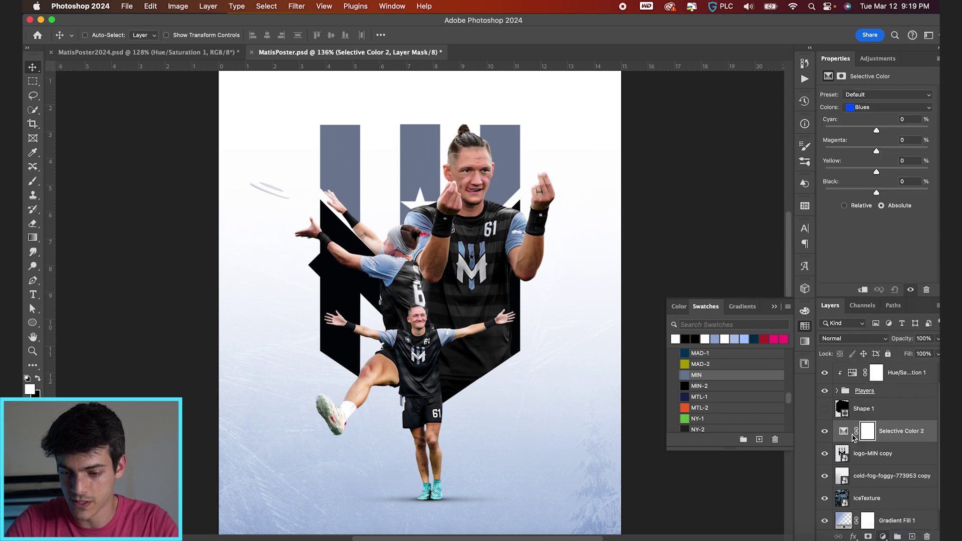
{"action": "left_click", "coordinate": [846, 439], "text": "alt"}
{"action": "left_click_drag", "start_coordinate": [876, 130], "coordinate": [882, 154]}
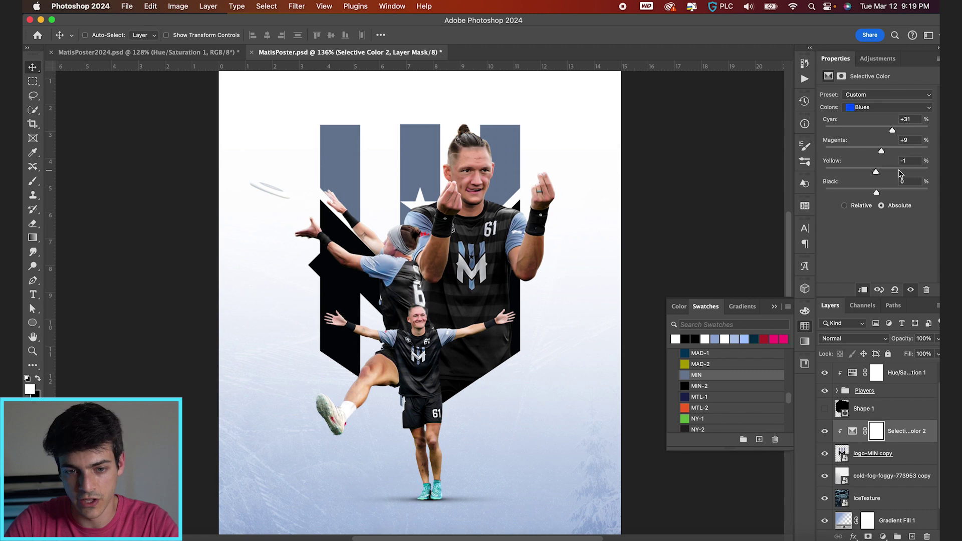
{"action": "left_click_drag", "start_coordinate": [877, 194], "coordinate": [857, 194]}
Add a clipped Hue/Saturation on the logo's Blues: Hue -8, Saturation +53, Lightness +44
{"action": "left_click", "coordinate": [882, 536]}
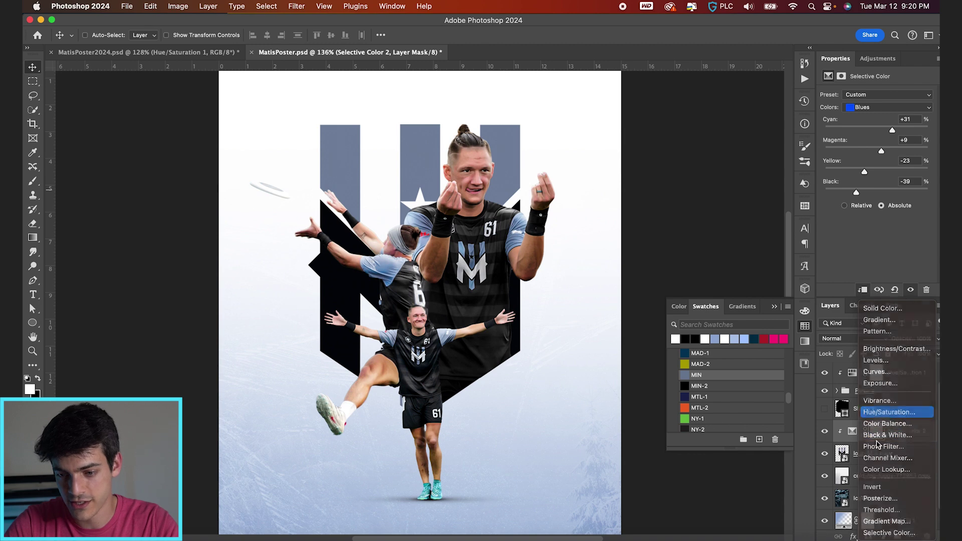
{"action": "left_click", "coordinate": [885, 412]}
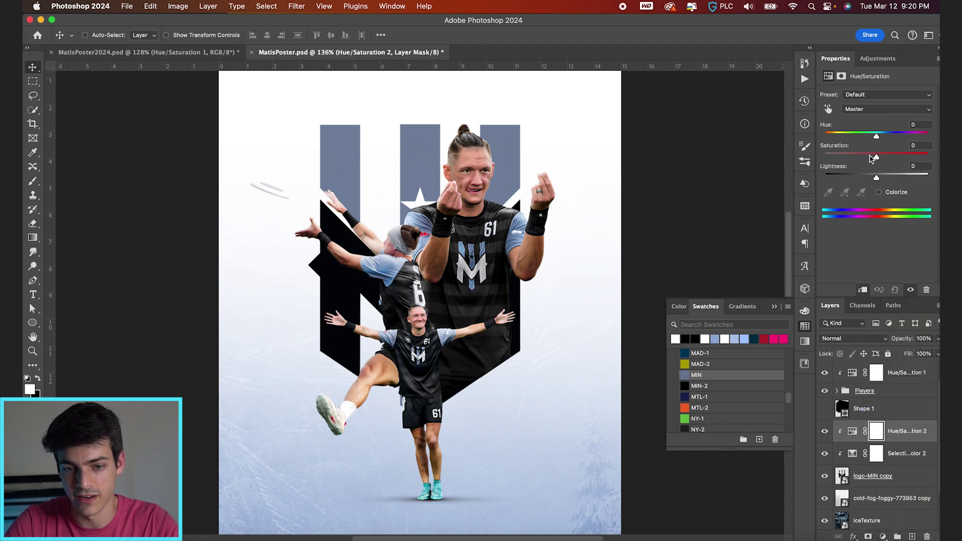
{"action": "key", "text": "alt+7"}
{"action": "left_click_drag", "start_coordinate": [876, 158], "coordinate": [891, 159]}
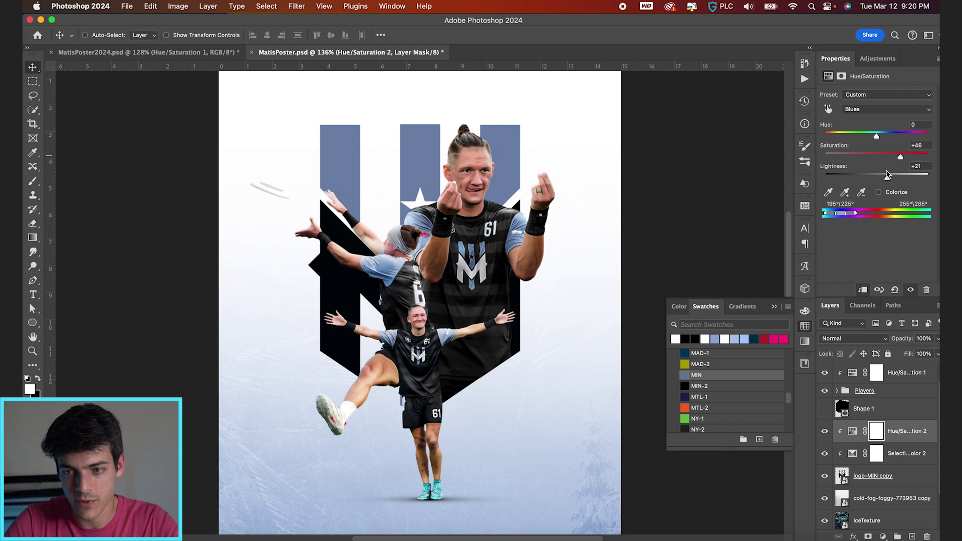
{"action": "mouse_move", "coordinate": [887, 175]}
{"action": "left_mouse_down"}
{"action": "mouse_move", "coordinate": [913, 178]}
{"action": "mouse_move", "coordinate": [901, 178]}
{"action": "left_mouse_up"}
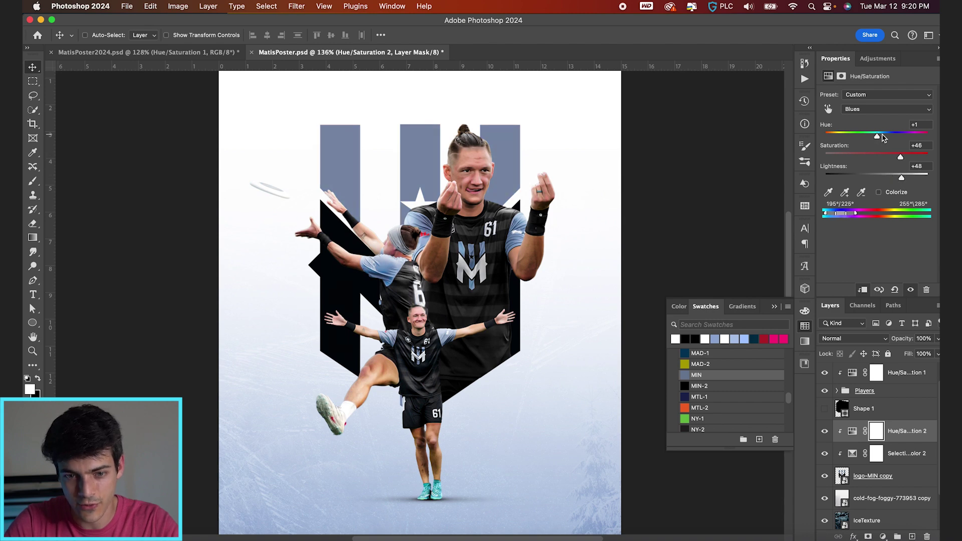
{"action": "left_click_drag", "start_coordinate": [876, 138], "coordinate": [873, 136]}
{"action": "left_click_drag", "start_coordinate": [902, 179], "coordinate": [899, 179]}
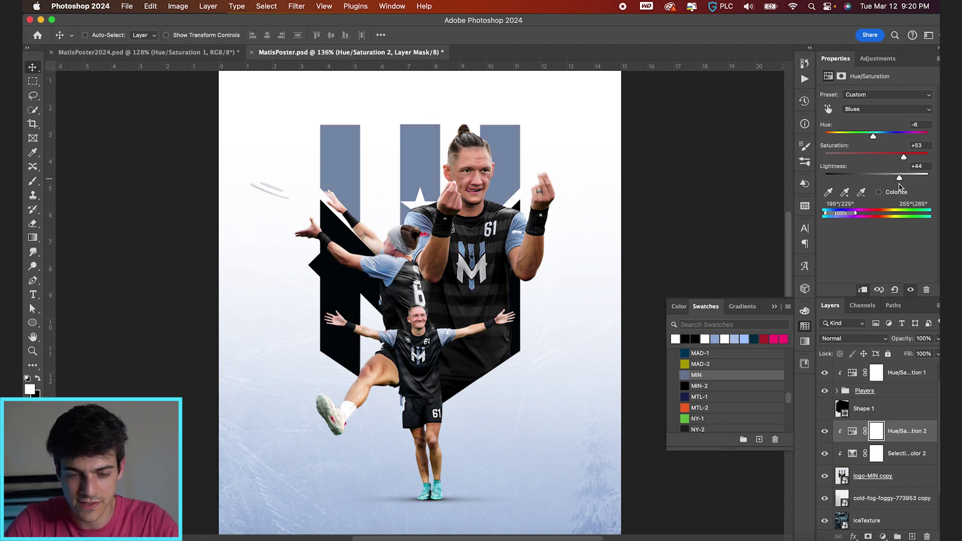
{"action": "scroll", "coordinate": [439, 235], "scroll_direction": "up", "scroll_amount": 3}
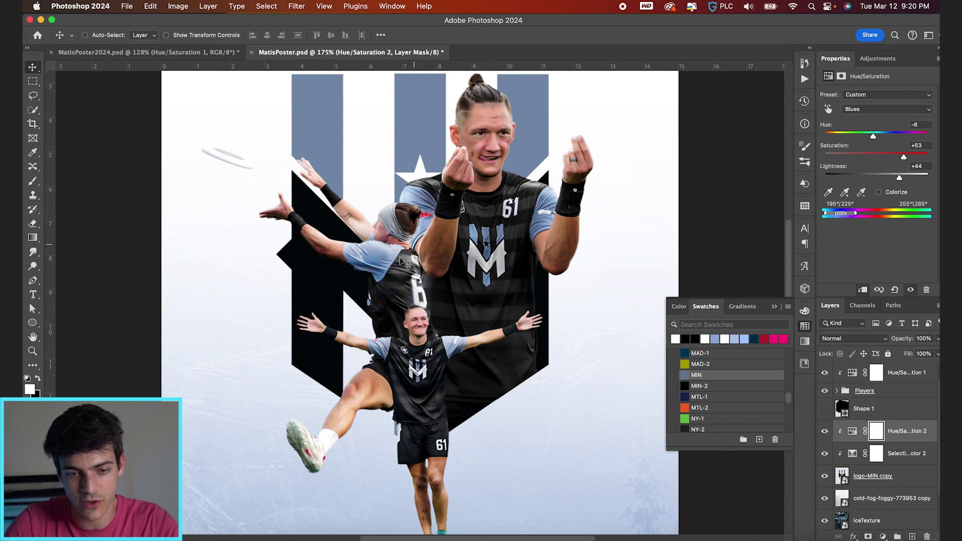
{"action": "scroll", "coordinate": [423, 295], "scroll_direction": "down", "scroll_amount": 3}
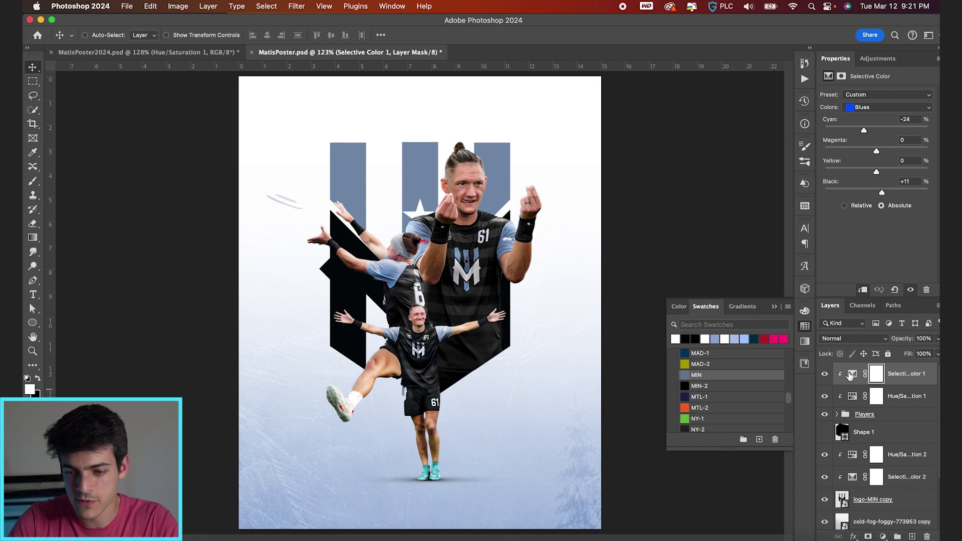
Set Selective Color 1's Reds to Cyan -43, Magenta +6, Yellow -9, Black -6
{"action": "left_click", "coordinate": [851, 375]}
{"action": "left_click", "coordinate": [887, 107]}
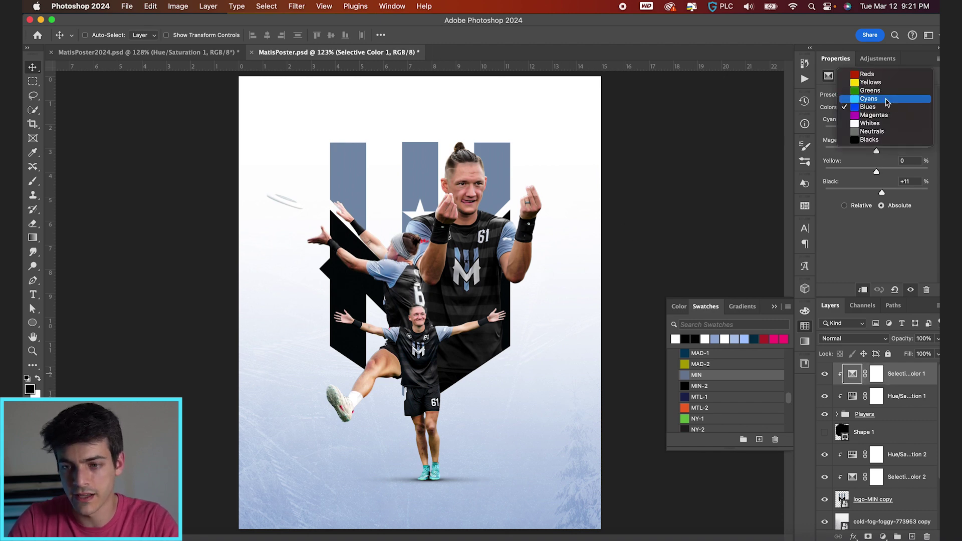
{"action": "left_click", "coordinate": [871, 74]}
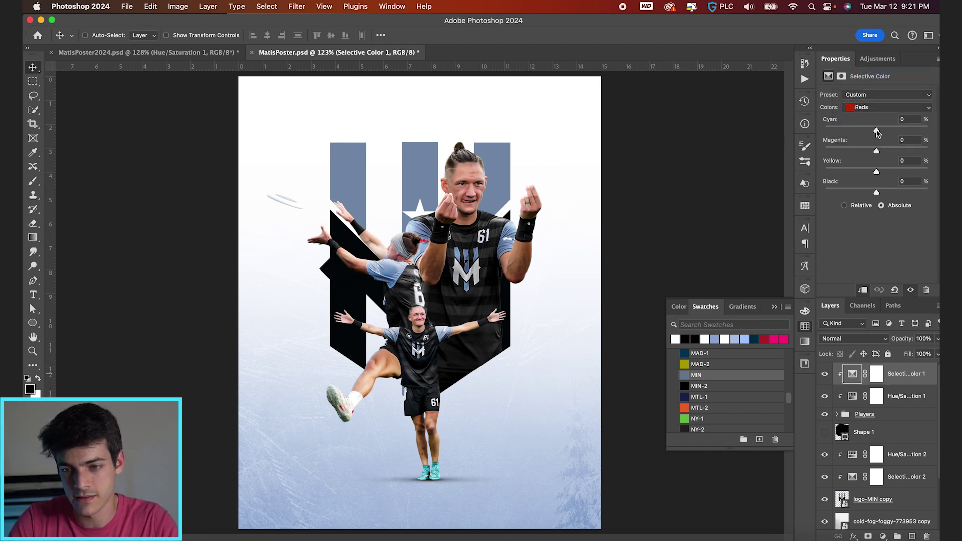
{"action": "left_click_drag", "start_coordinate": [856, 132], "coordinate": [881, 153]}
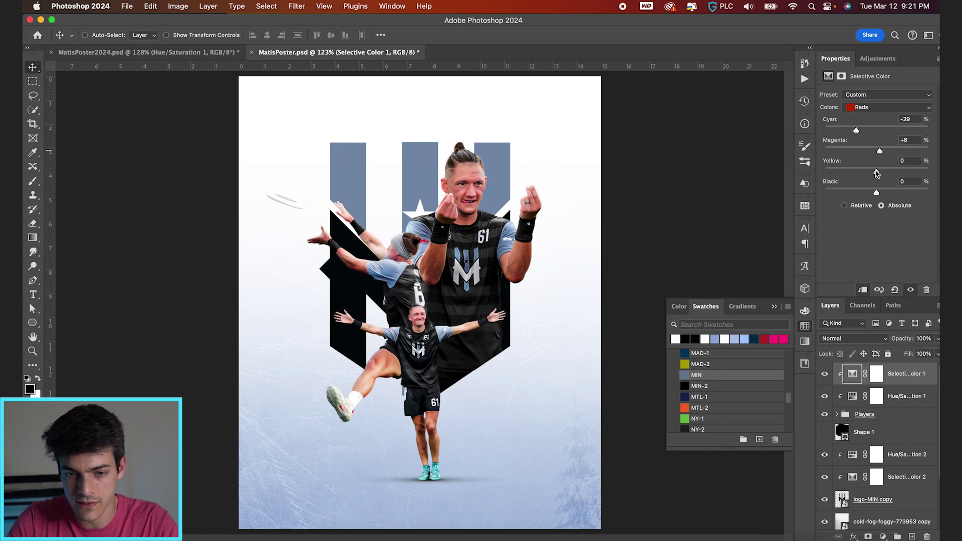
{"action": "left_click_drag", "start_coordinate": [870, 173], "coordinate": [879, 173]}
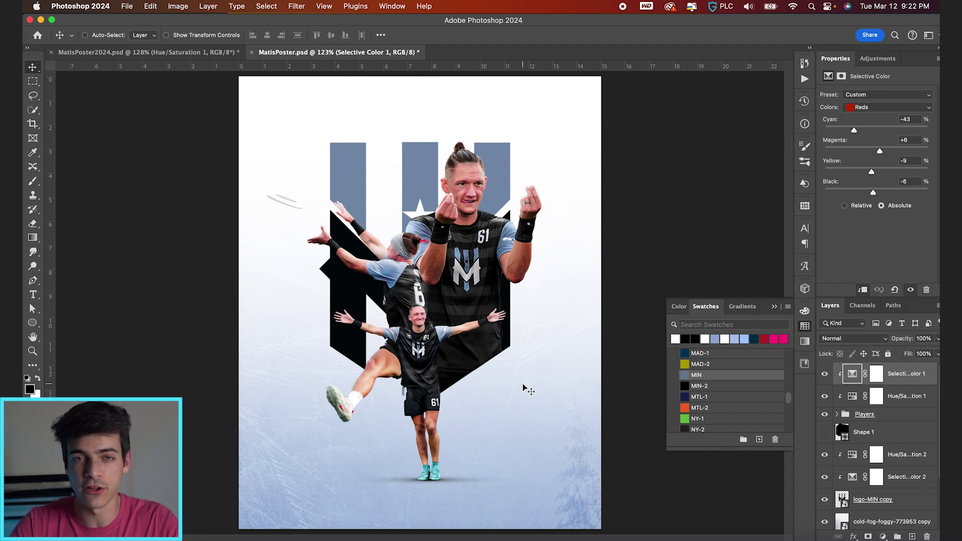
Add a text line near the poster bottom with the player's name and NUMBER SIXTY-ONE
{"action": "key", "text": "super+shift+alt+n"}
{"action": "key", "text": "t"}
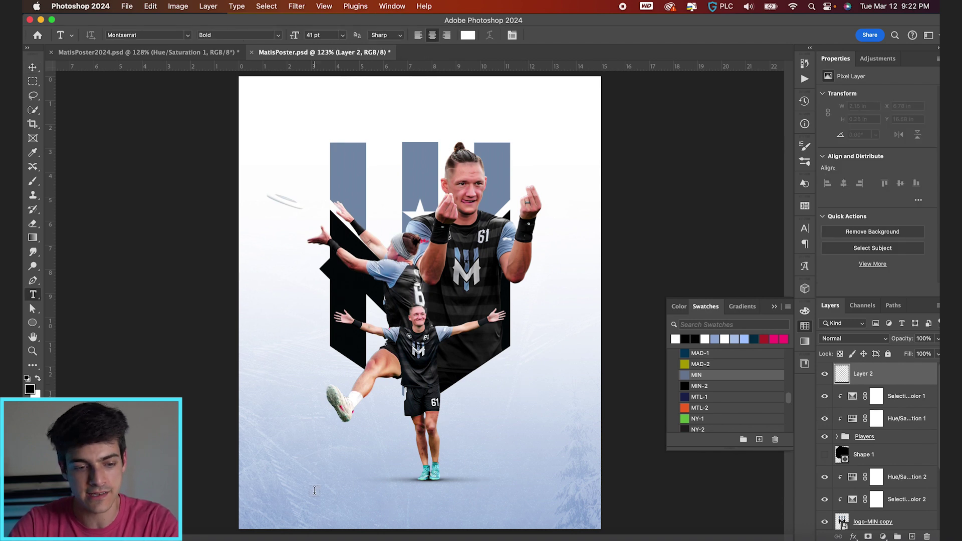
{"action": "left_click", "coordinate": [343, 495]}
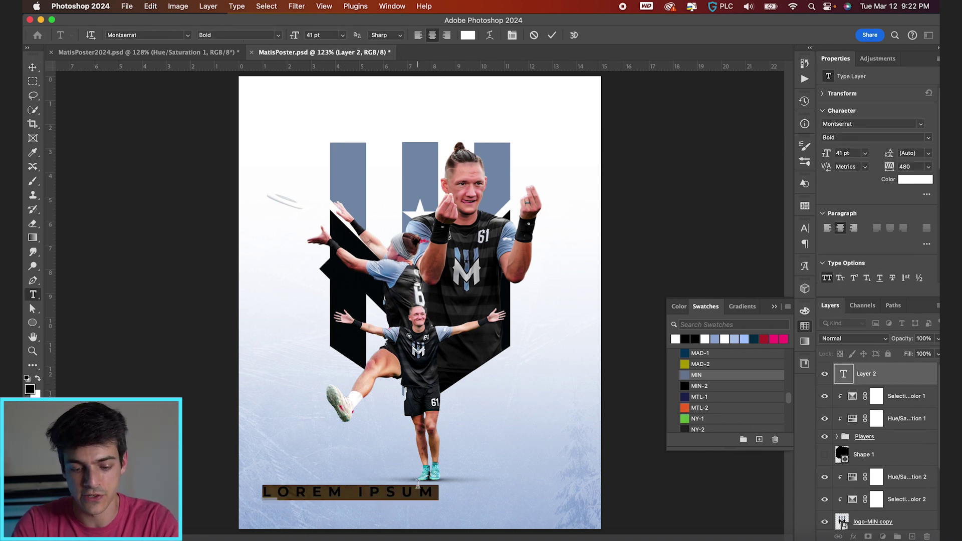
{"action": "type", "text": "BRANDON MATIS"}
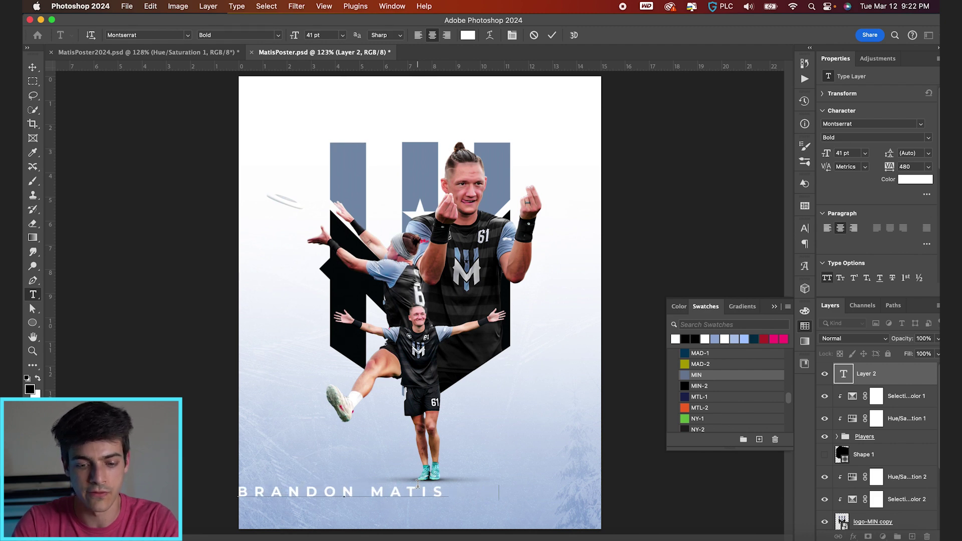
{"action": "type", "text": "     NUMB"}
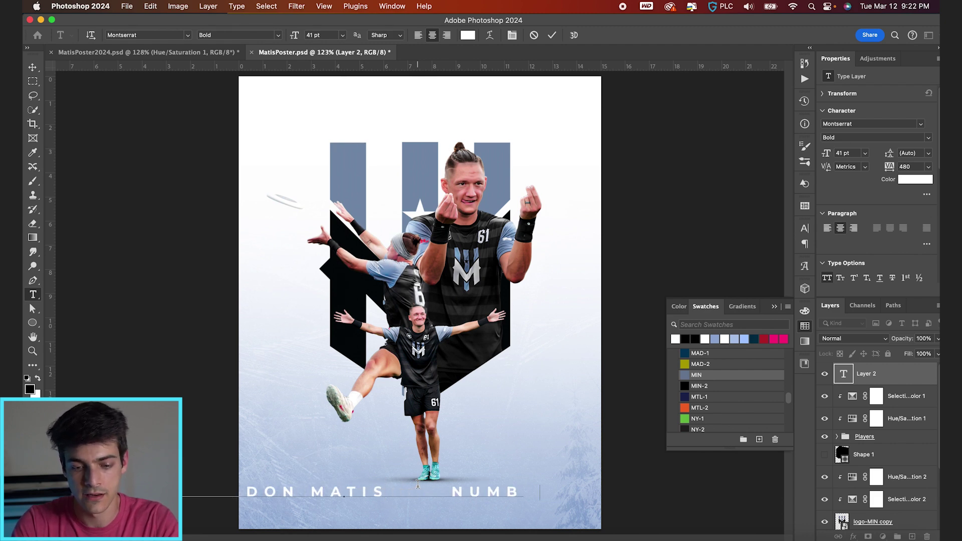
{"action": "type", "text": "ER SIXTY-ONE"}
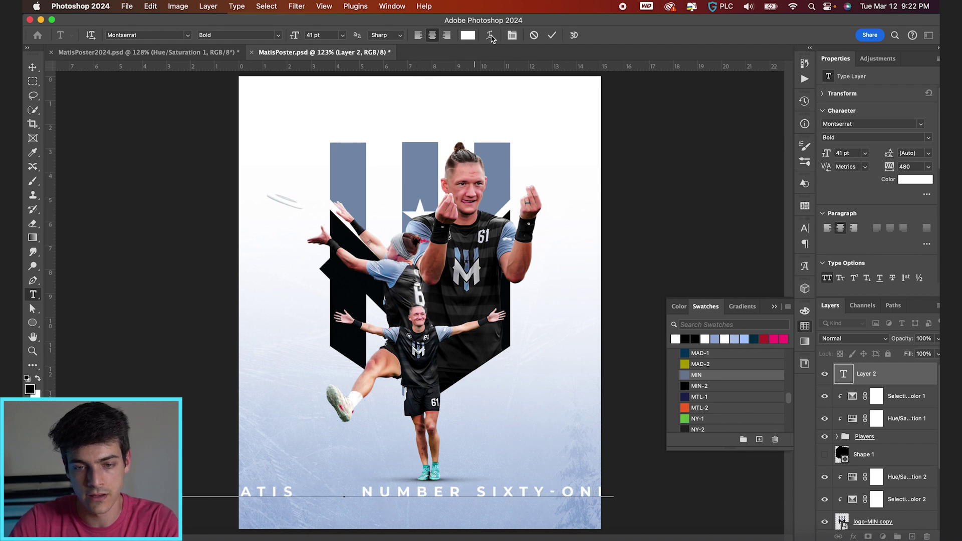
{"action": "key", "text": "super+Return"}
Make the name text black and set it to 12 pt
{"action": "left_click", "coordinate": [684, 339]}
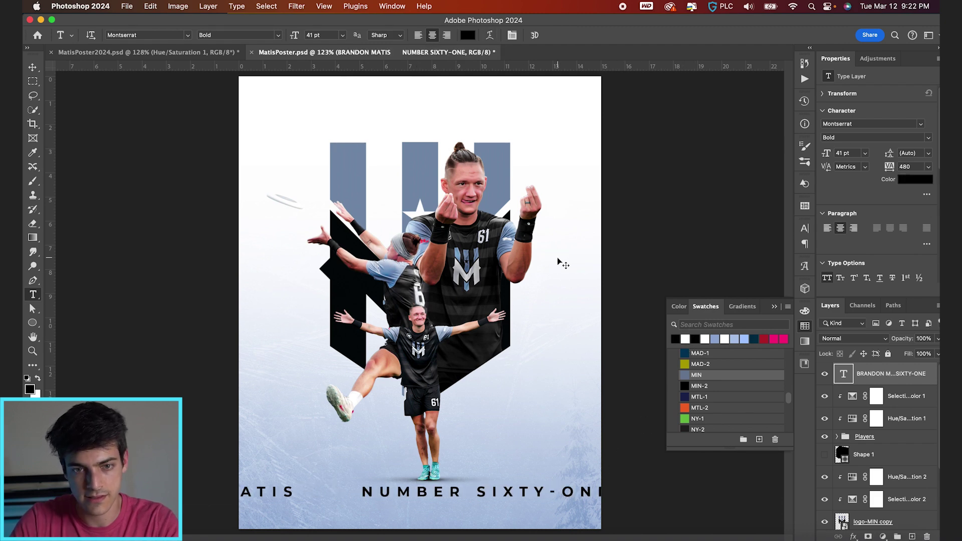
{"action": "key", "text": "super+t"}
{"action": "left_click_drag", "start_coordinate": [616, 485], "coordinate": [431, 494]}
{"action": "key", "text": "Return"}
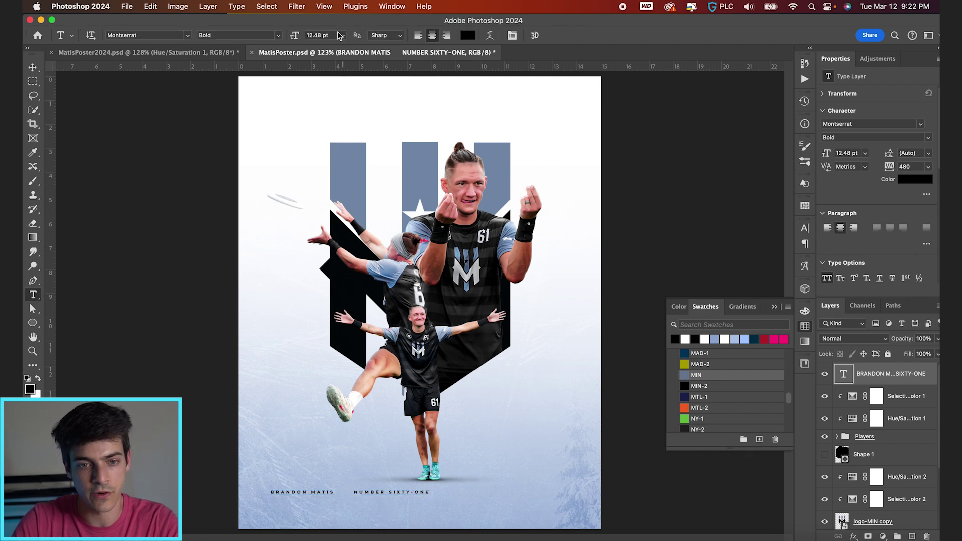
{"action": "left_click", "coordinate": [332, 35]}
{"action": "type", "text": "12"}
{"action": "key", "text": "Return"}
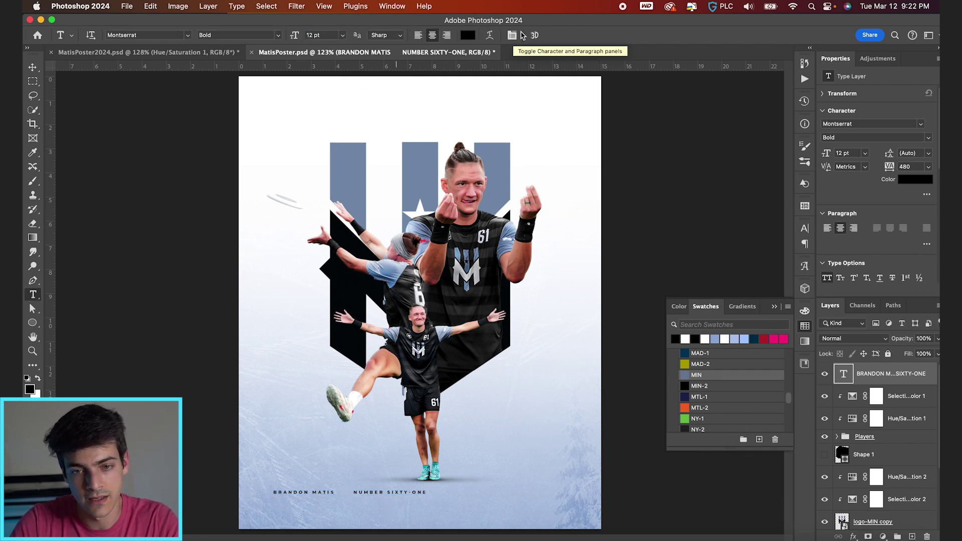
{"action": "left_click", "coordinate": [512, 35]}
{"action": "left_click", "coordinate": [512, 35]}
Rotate the name text -90° to run vertically and move it to the left edge
{"action": "key", "text": "ctrl+t"}
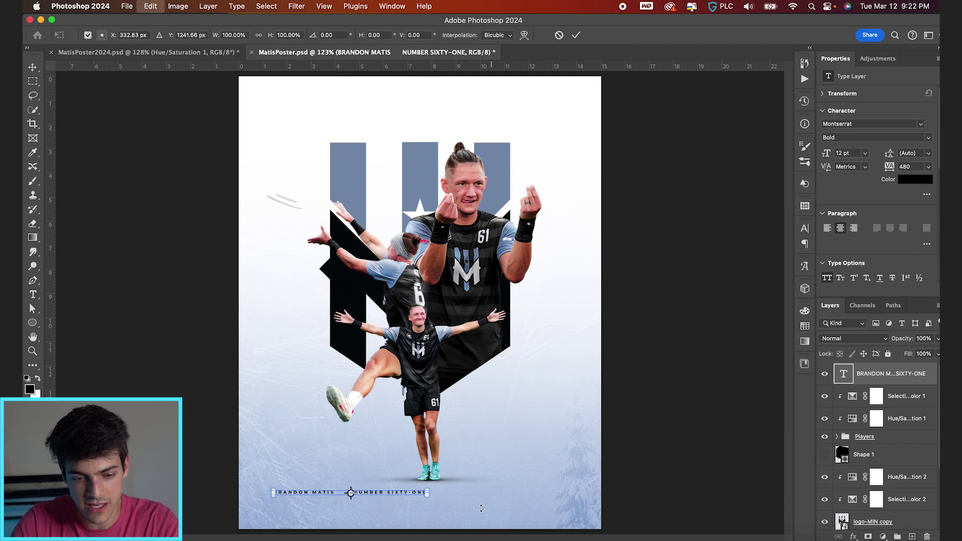
{"action": "left_click_drag", "start_coordinate": [455, 500], "coordinate": [378, 353]}
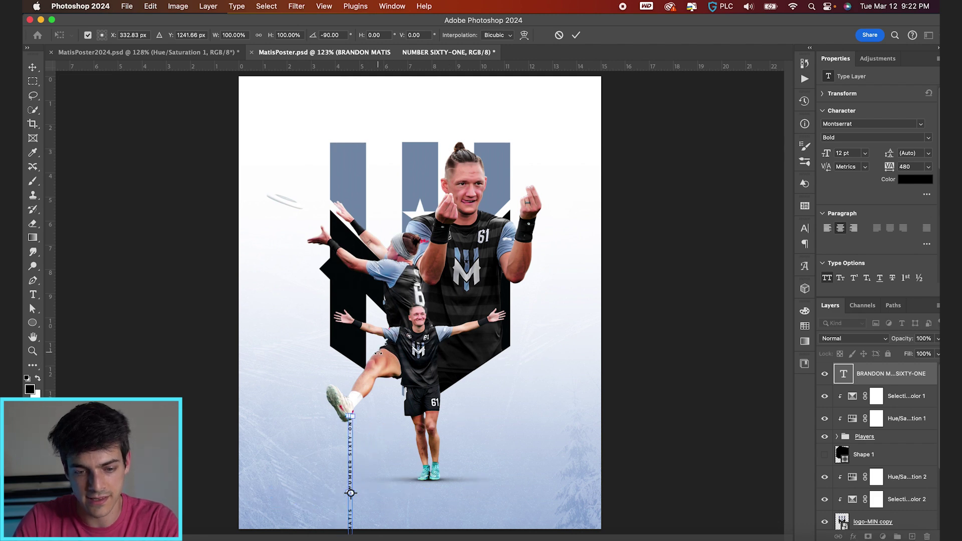
{"action": "key", "text": "Return"}
{"action": "left_click_drag", "start_coordinate": [356, 446], "coordinate": [284, 327]}
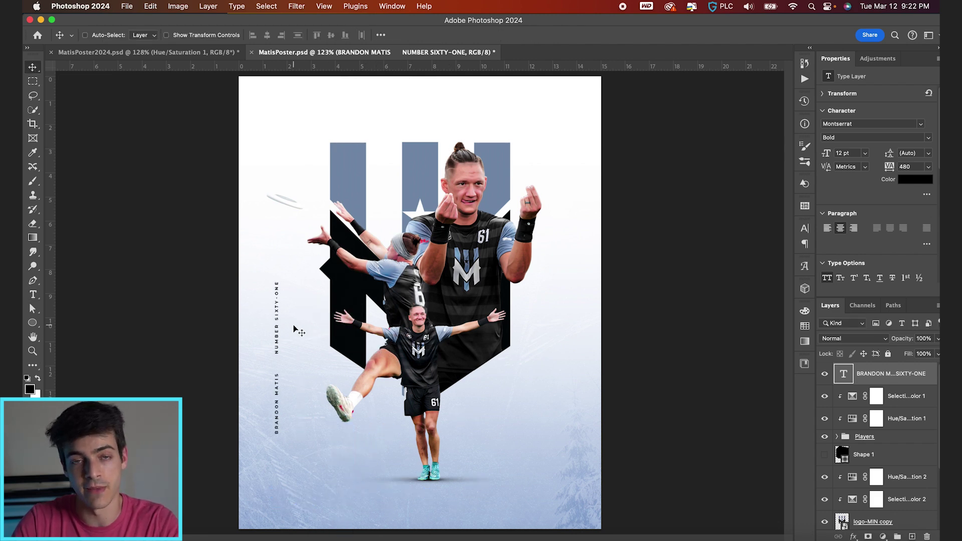
{"action": "key", "text": "ctrl+t"}
{"action": "left_click_drag", "start_coordinate": [288, 274], "coordinate": [303, 213]}
{"action": "left_click", "coordinate": [558, 36]}
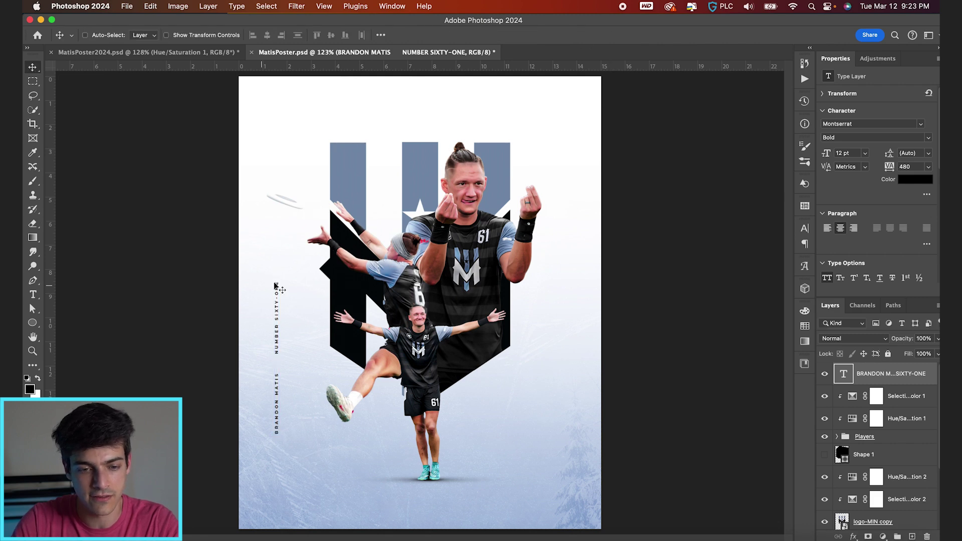
{"action": "left_click_drag", "start_coordinate": [308, 405], "coordinate": [307, 337]}
Nudge the vertical text into alignment using the grid, then duplicate the text layer
{"action": "key", "text": "ctrl+a"}
{"action": "key", "text": "ctrl+d"}
{"action": "key", "text": "ctrl+apostrophe"}
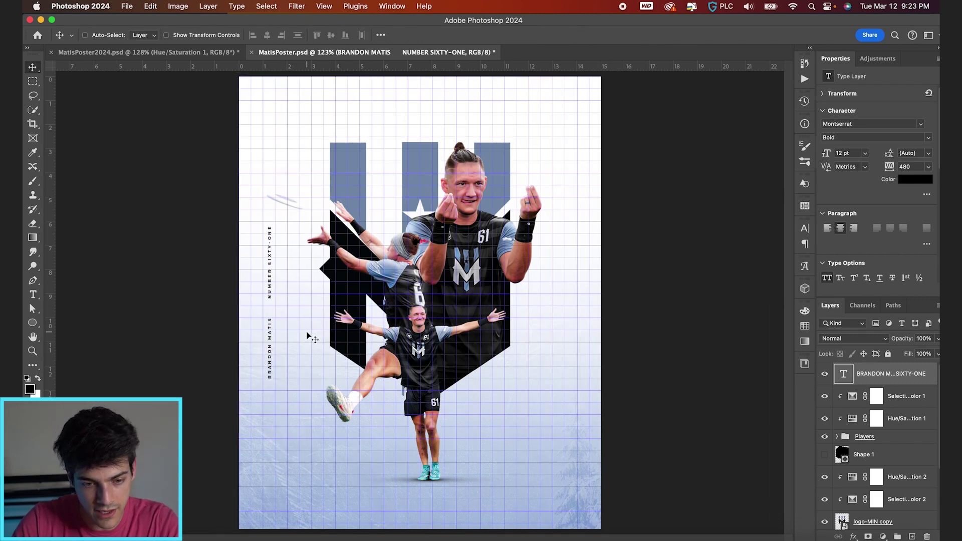
{"action": "scroll", "coordinate": [307, 336], "scroll_direction": "up", "scroll_amount": 3}
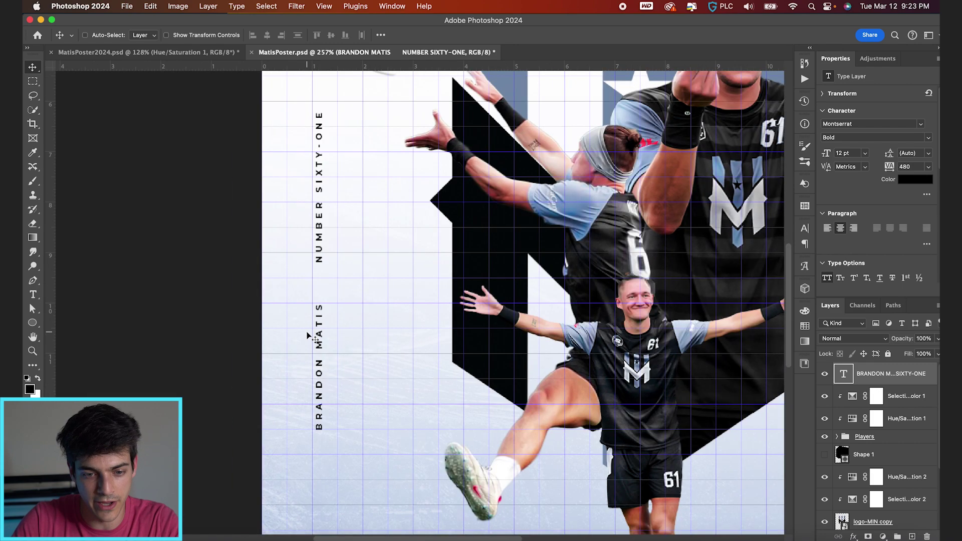
{"action": "key", "text": "Left"}
{"action": "key", "text": "Left"}
{"action": "key", "text": "Left"}
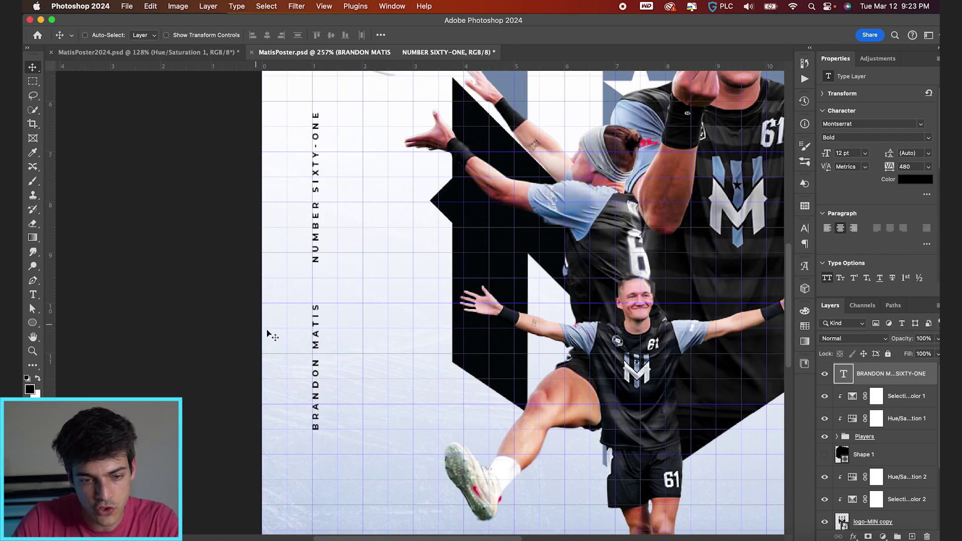
{"action": "key", "text": "ctrl+apostrophe"}
{"action": "key", "text": "ctrl+0"}
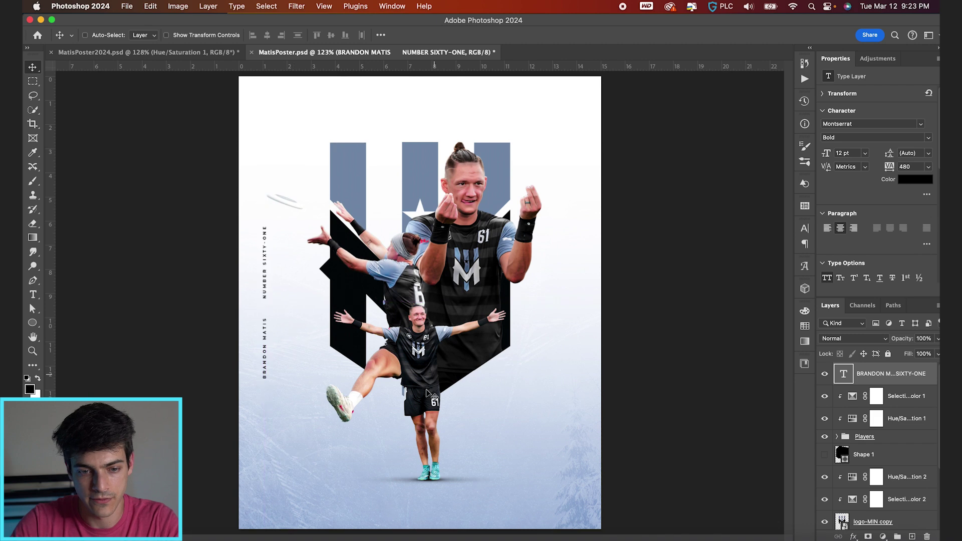
{"action": "key", "text": "ctrl+j"}
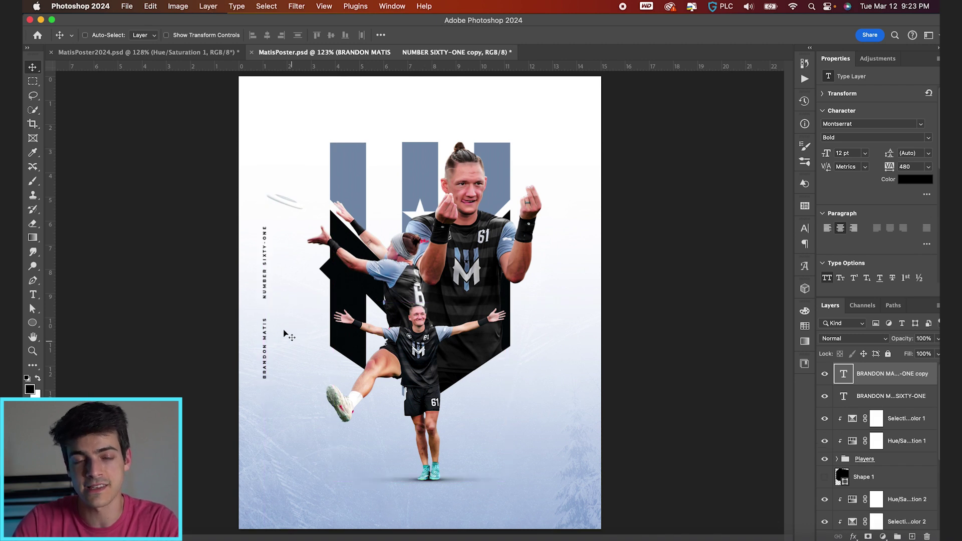
Move the text copy to the right edge, rotate it vertical, and retype it as MINNESOTA WIND CHILL / DEFENDER
{"action": "left_click_drag", "start_coordinate": [270, 313], "coordinate": [571, 313]}
{"action": "key", "text": "super+t"}
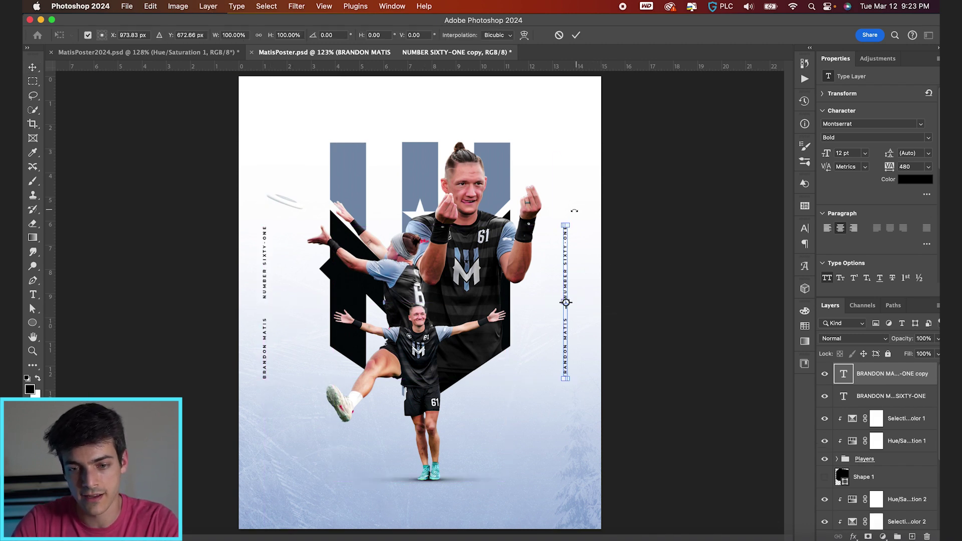
{"action": "left_click_drag", "start_coordinate": [599, 201], "coordinate": [569, 403]}
{"action": "key", "text": "Return"}
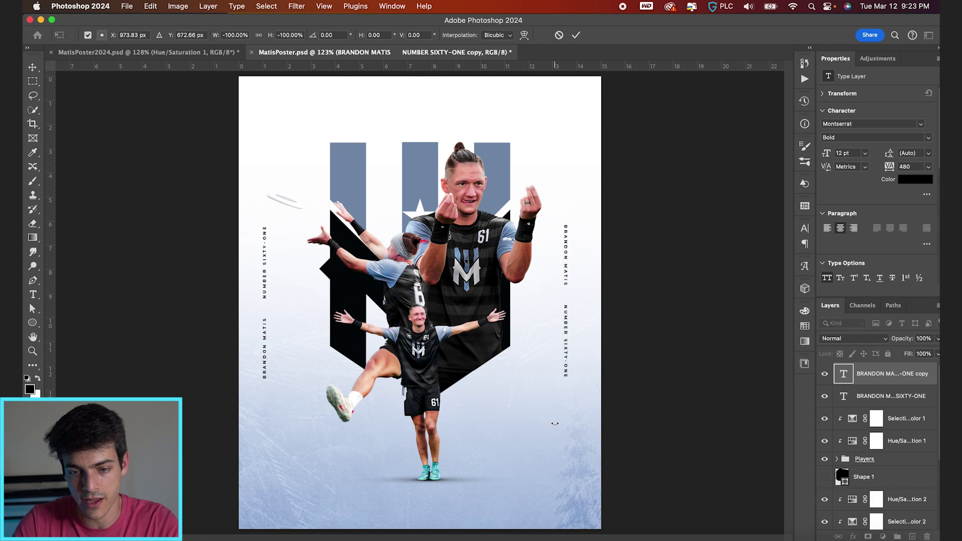
{"action": "key", "text": "t"}
{"action": "type", "text": "WIND"}
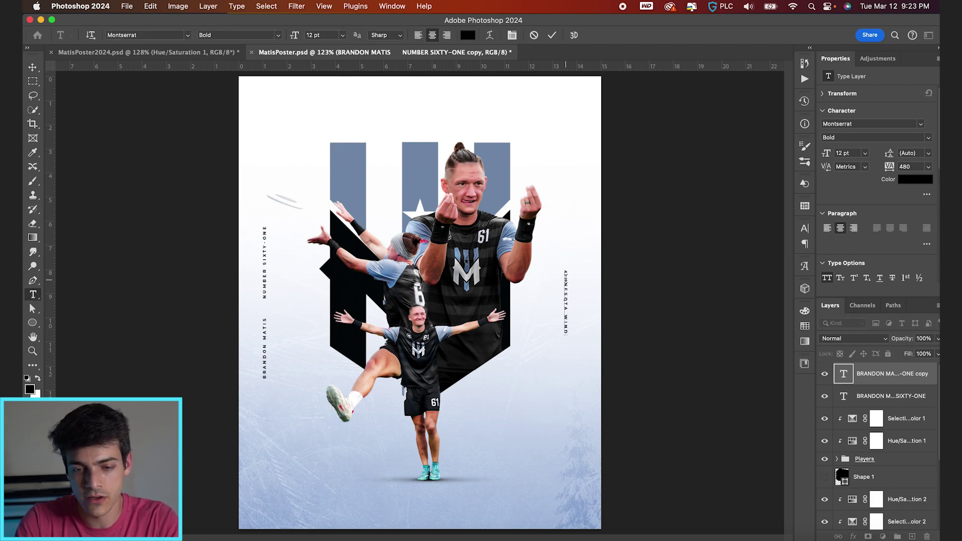
{"action": "type", "text": " CHILL    DEFEND"}
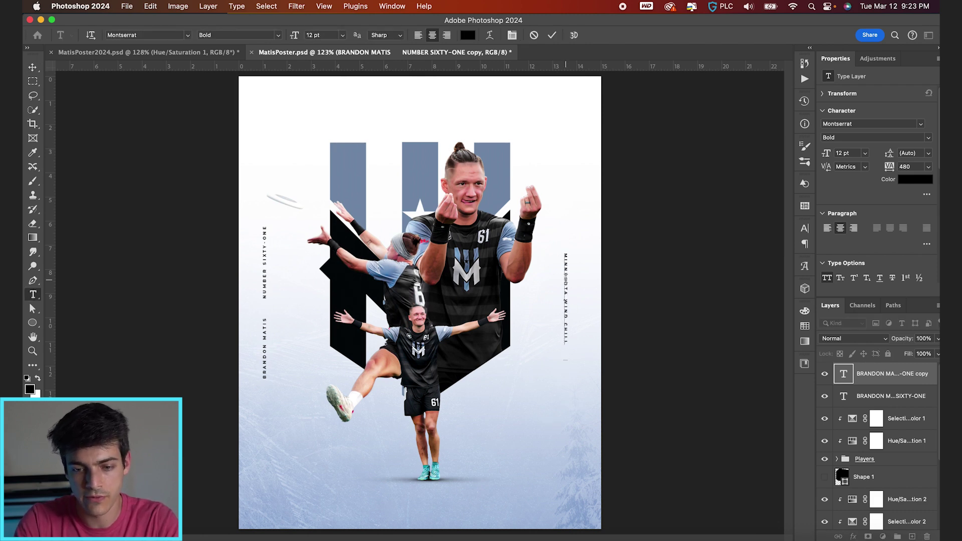
{"action": "type", "text": "ER"}
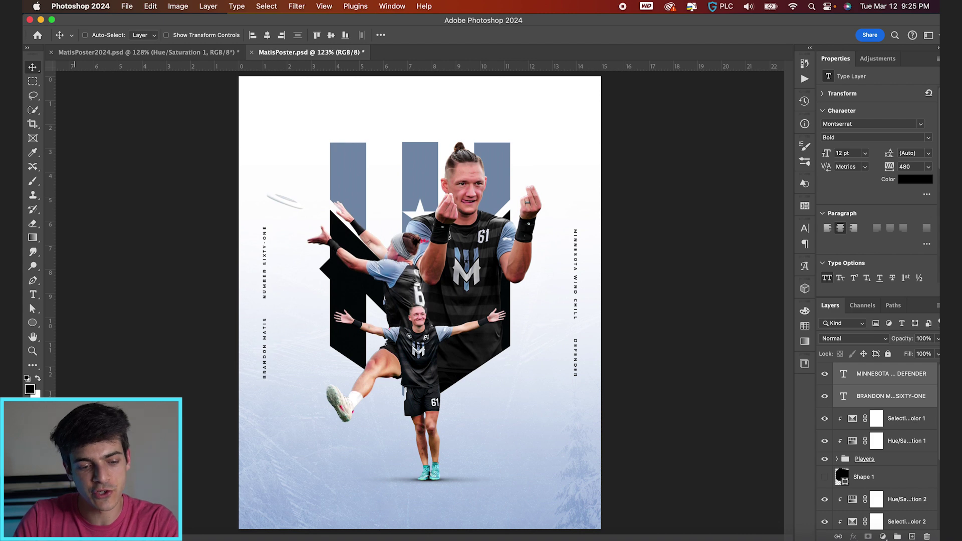
{"action": "key", "text": "super+Tab"}
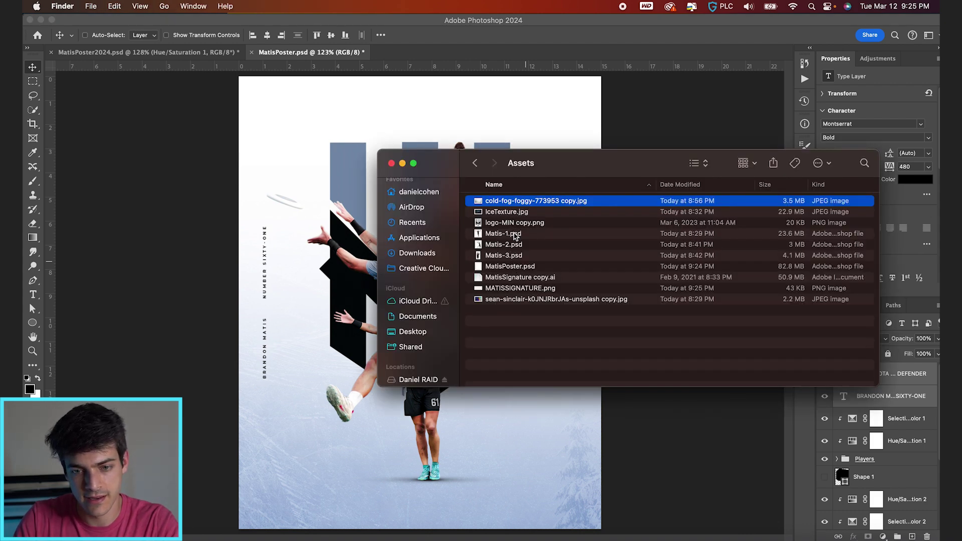
Place the signature image, scale it down, and centre it at the top of the poster
{"action": "left_click_drag", "start_coordinate": [525, 294], "coordinate": [477, 483]}
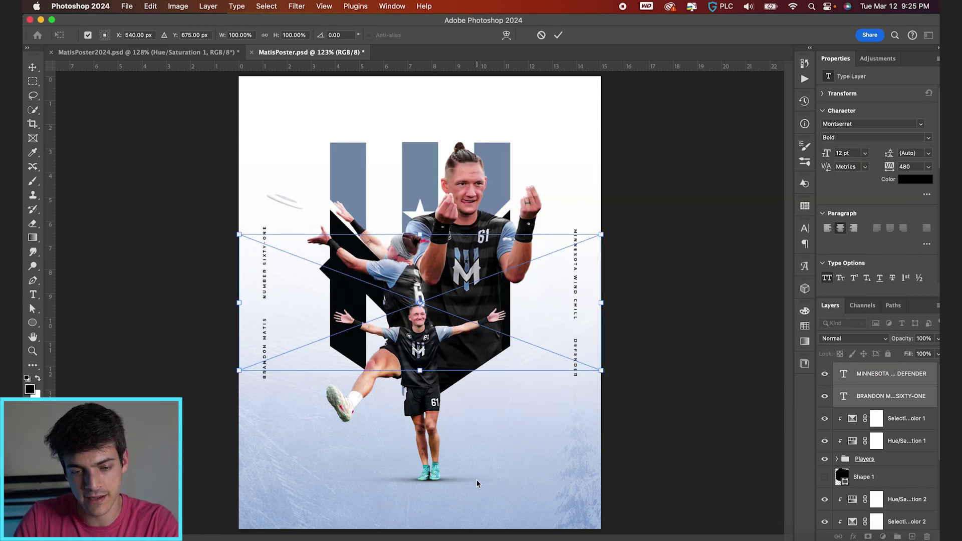
{"action": "left_click_drag", "start_coordinate": [547, 370], "coordinate": [548, 226]}
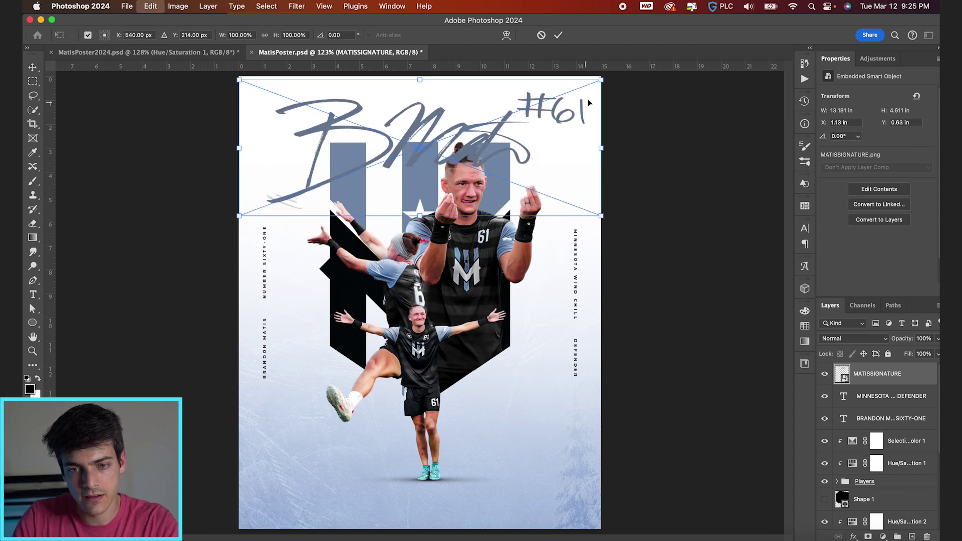
{"action": "left_click_drag", "start_coordinate": [602, 79], "coordinate": [517, 106]}
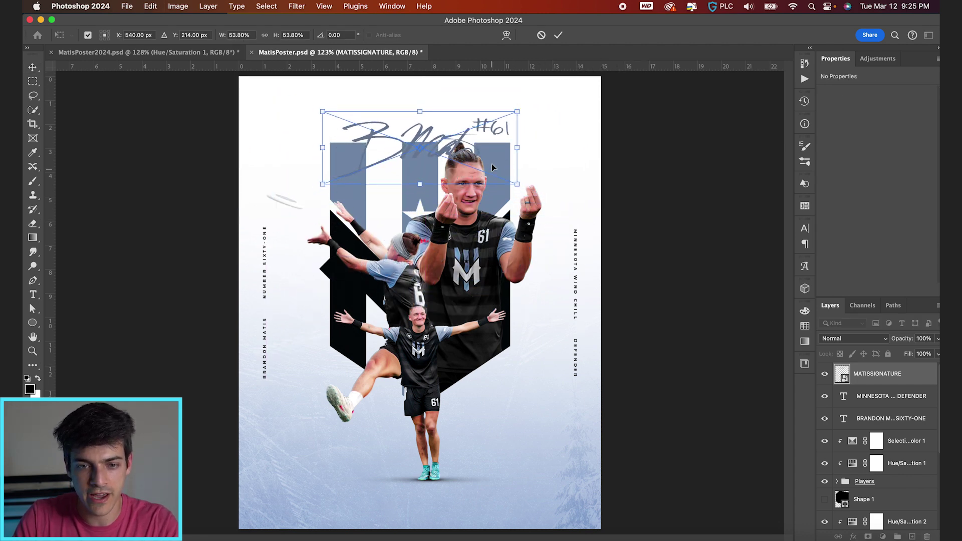
{"action": "left_click_drag", "start_coordinate": [494, 168], "coordinate": [493, 165]}
{"action": "key", "text": "Return"}
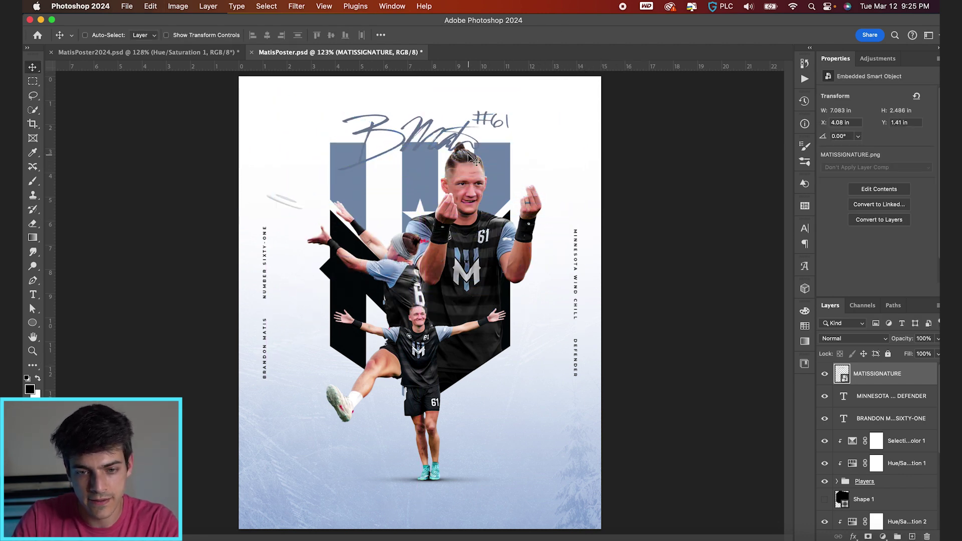
{"action": "left_click_drag", "start_coordinate": [474, 169], "coordinate": [474, 167]}
Move the signature layer below the Players group and add a Gradient Overlay effect
{"action": "mouse_move", "coordinate": [874, 374]}
{"action": "left_mouse_down"}
{"action": "mouse_move", "coordinate": [868, 428]}
{"action": "mouse_move", "coordinate": [839, 458]}
{"action": "left_mouse_up"}
{"action": "left_click_drag", "start_coordinate": [630, 238], "coordinate": [631, 240]}
{"action": "scroll", "coordinate": [474, 190], "scroll_direction": "up", "scroll_amount": 5}
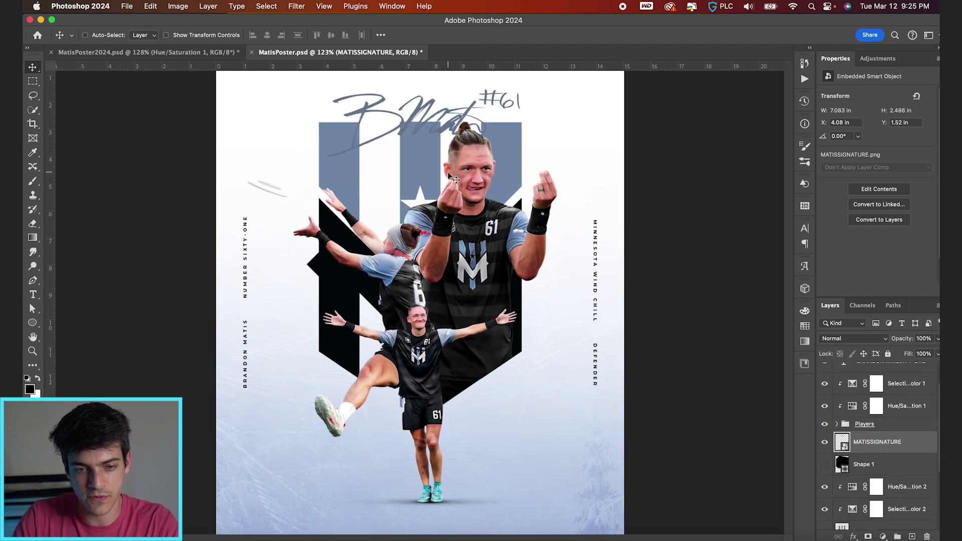
{"action": "left_click", "coordinate": [853, 536]}
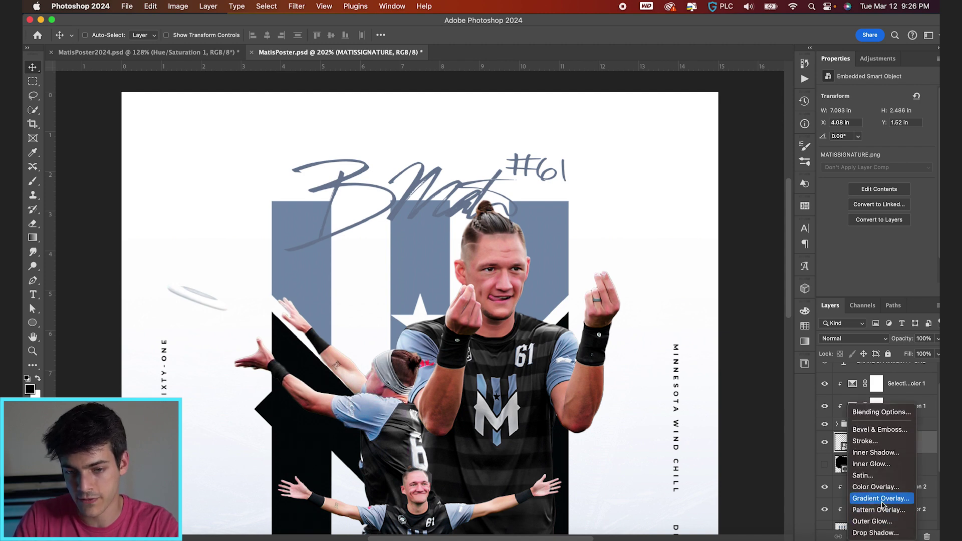
{"action": "left_click", "coordinate": [882, 501]}
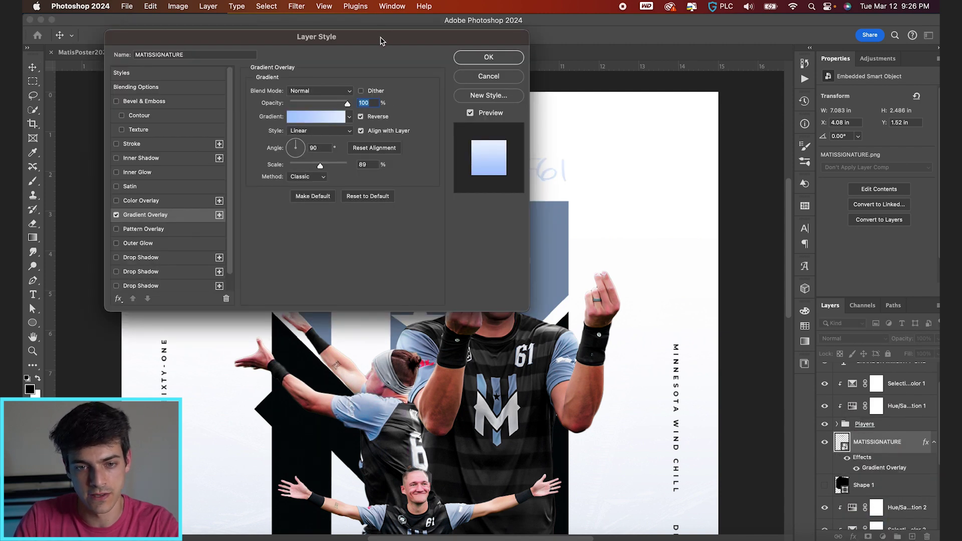
In the overlay gradient, make the left colour stop pure white at location 12
{"action": "left_click_drag", "start_coordinate": [381, 40], "coordinate": [790, 24]}
{"action": "left_click", "coordinate": [713, 102]}
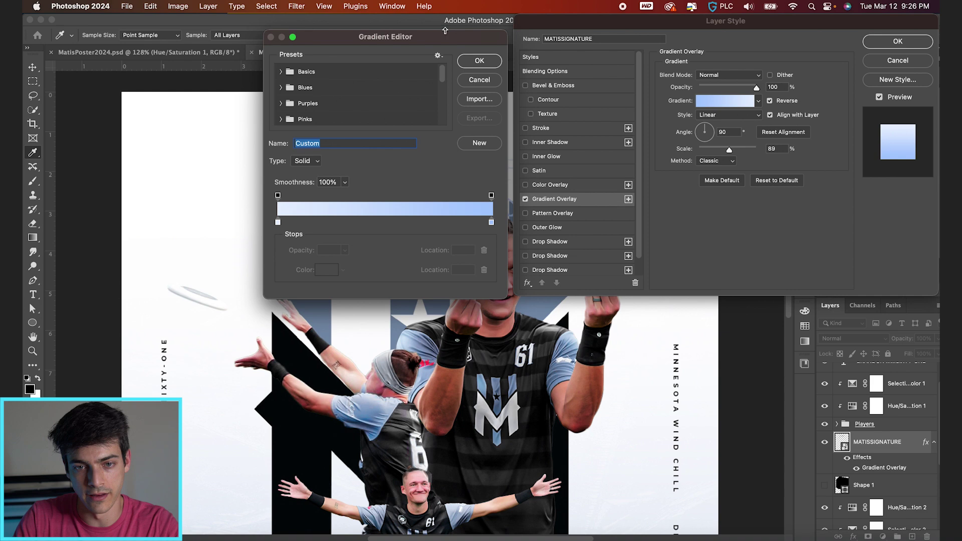
{"action": "left_click_drag", "start_coordinate": [445, 31], "coordinate": [770, 15]}
{"action": "left_click_drag", "start_coordinate": [604, 205], "coordinate": [616, 206]}
{"action": "mouse_move", "coordinate": [815, 211]}
{"action": "left_mouse_down"}
{"action": "mouse_move", "coordinate": [798, 211]}
{"action": "mouse_move", "coordinate": [795, 231]}
{"action": "mouse_move", "coordinate": [806, 208]}
{"action": "left_mouse_up"}
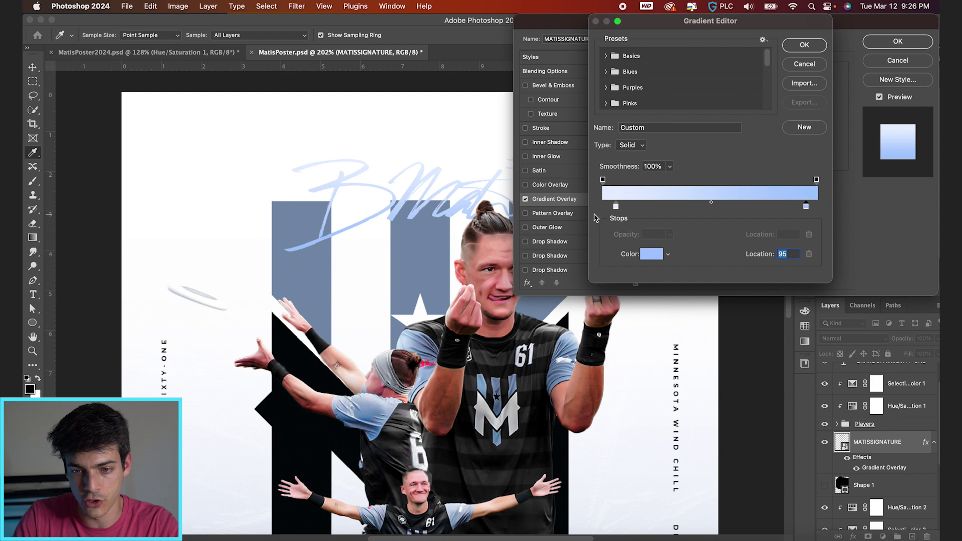
{"action": "left_click_drag", "start_coordinate": [617, 208], "coordinate": [629, 208]}
{"action": "double_click", "coordinate": [628, 207]}
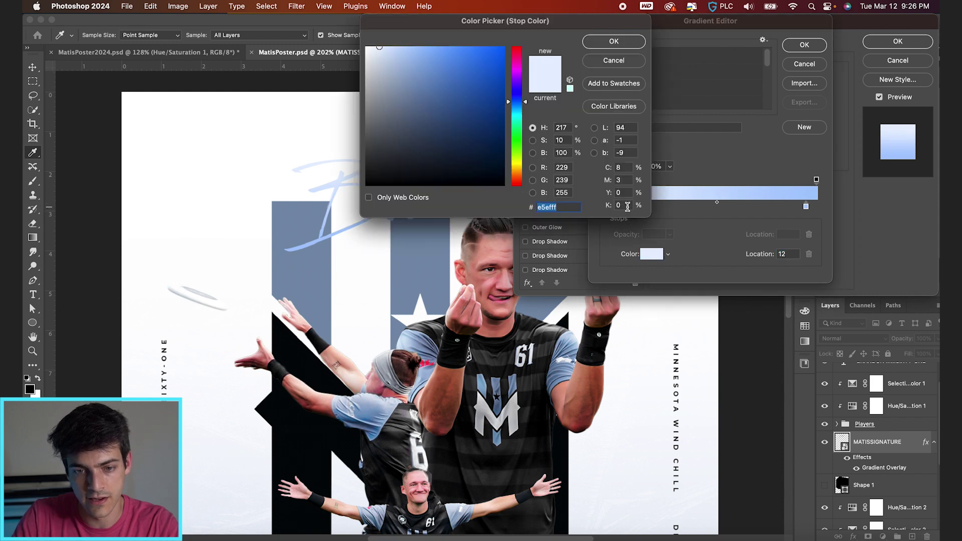
{"action": "left_click", "coordinate": [379, 46]}
{"action": "key", "text": "Return"}
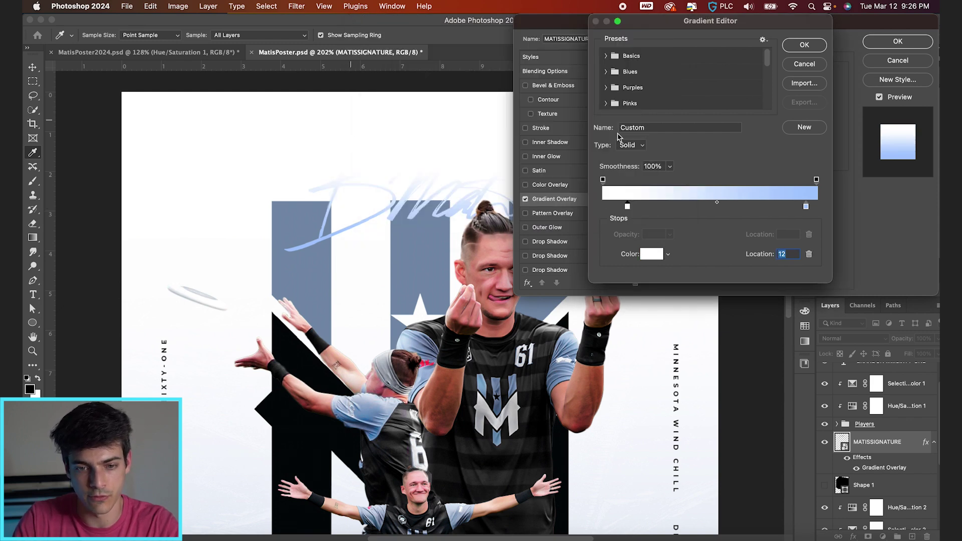
Move the blue stop to location 15 and the white stop to the right end, then confirm
{"action": "left_click", "coordinate": [662, 207]}
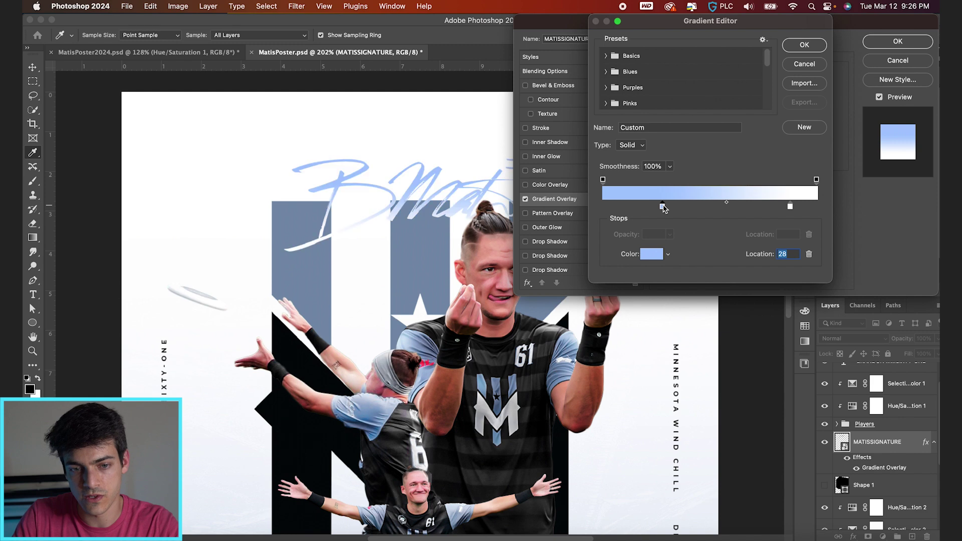
{"action": "left_click_drag", "start_coordinate": [662, 207], "coordinate": [655, 207]}
{"action": "left_click", "coordinate": [790, 206]}
{"action": "left_click_drag", "start_coordinate": [790, 207], "coordinate": [818, 208]}
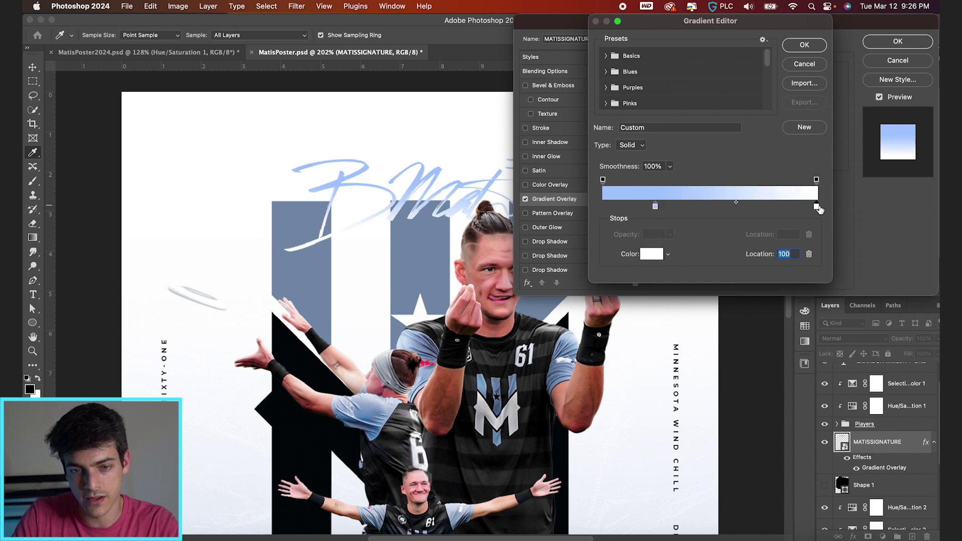
{"action": "left_click_drag", "start_coordinate": [655, 207], "coordinate": [636, 207]}
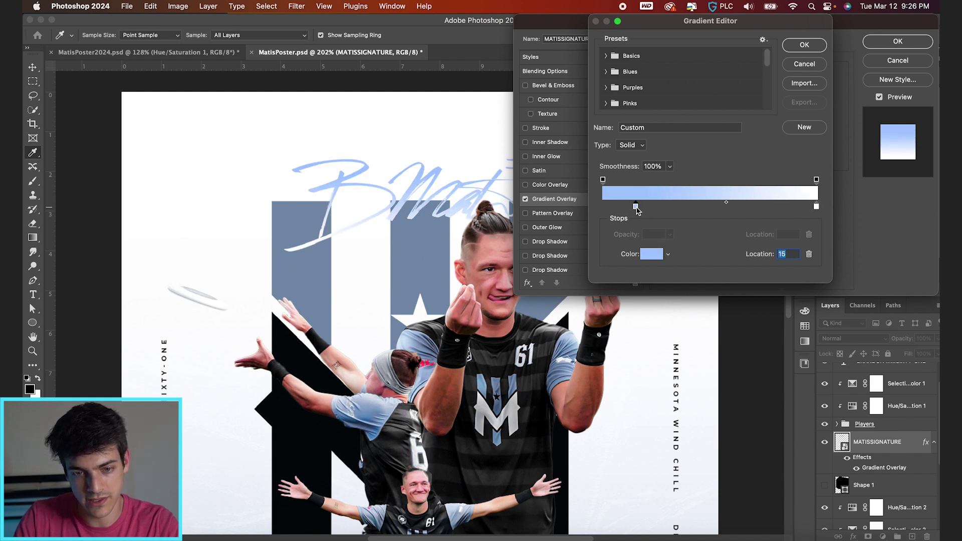
{"action": "key", "text": "Return"}
{"action": "key", "text": "Return"}
{"action": "key", "text": "super+0"}
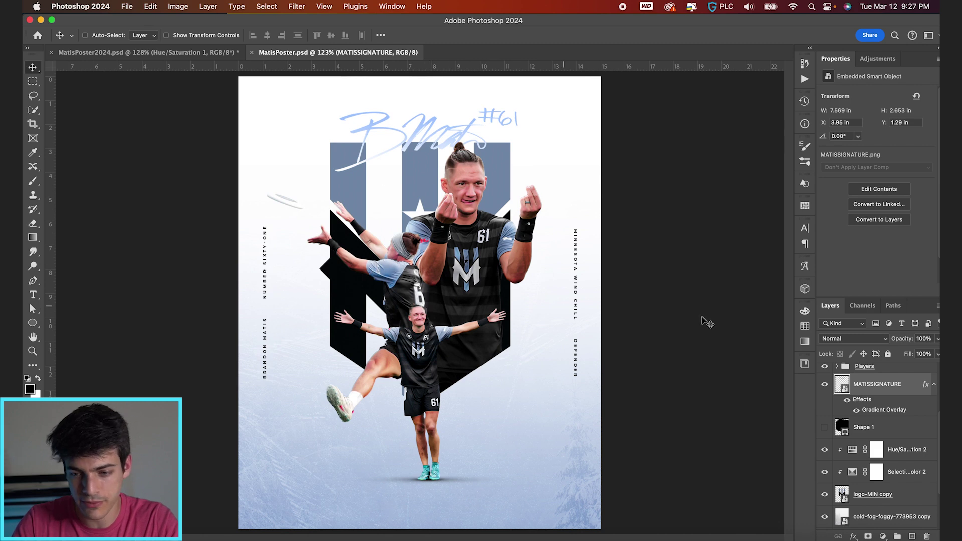
Scale logo-MIN copy and its adjustment layers to about 105.8% and move them slightly lower
{"action": "scroll", "coordinate": [877, 417], "scroll_direction": "up", "scroll_amount": 5}
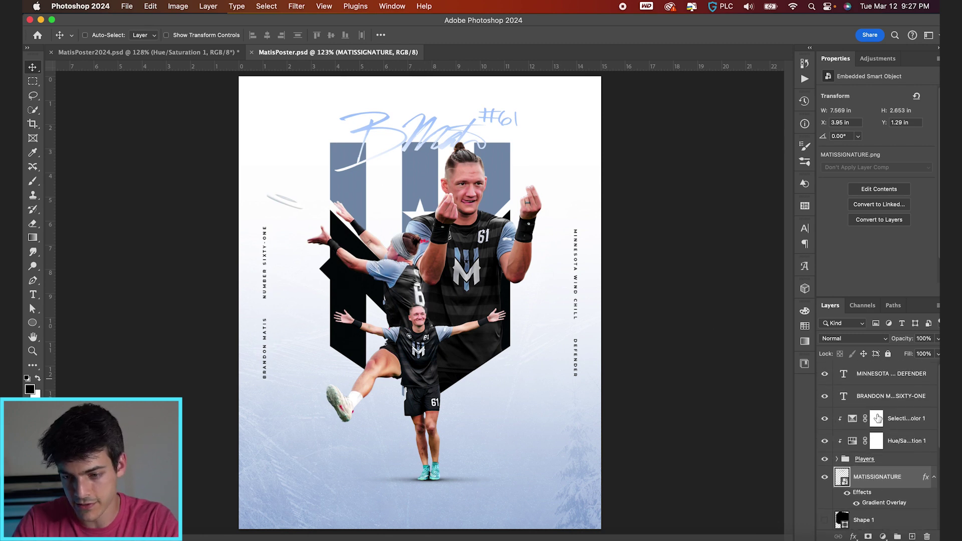
{"action": "left_click", "coordinate": [894, 427], "text": "shift"}
{"action": "scroll", "coordinate": [893, 427], "scroll_direction": "down", "scroll_amount": 7}
{"action": "left_click", "coordinate": [873, 449], "text": "shift"}
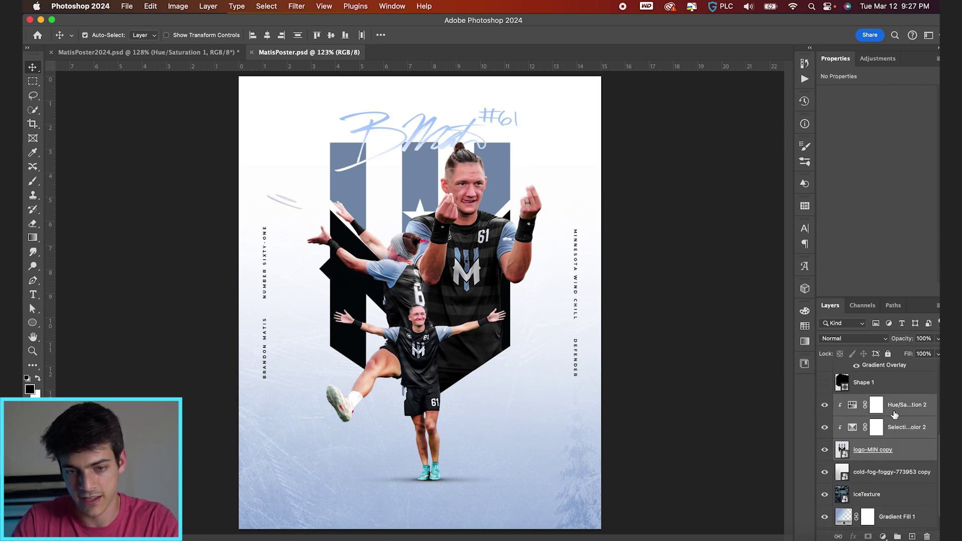
{"action": "key", "text": "super+t"}
{"action": "left_click_drag", "start_coordinate": [558, 108], "coordinate": [576, 89]}
{"action": "left_click_drag", "start_coordinate": [531, 245], "coordinate": [531, 256]}
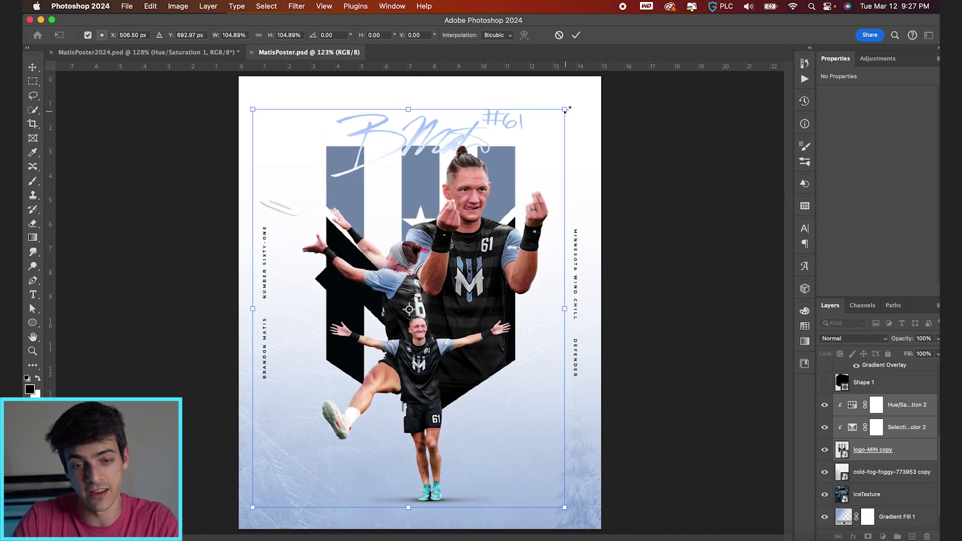
{"action": "left_click_drag", "start_coordinate": [566, 110], "coordinate": [567, 107]}
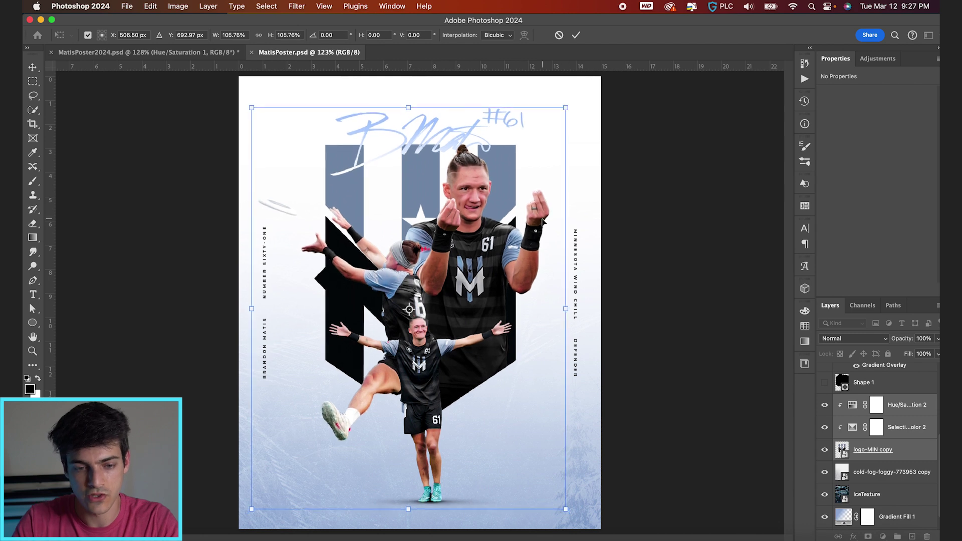
{"action": "key", "text": "Return"}
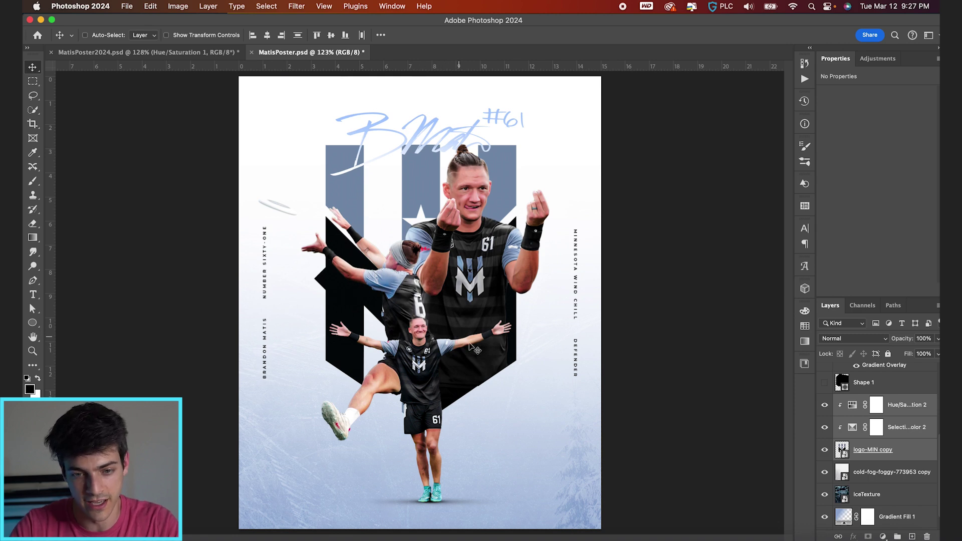
{"action": "left_click", "coordinate": [575, 357]}
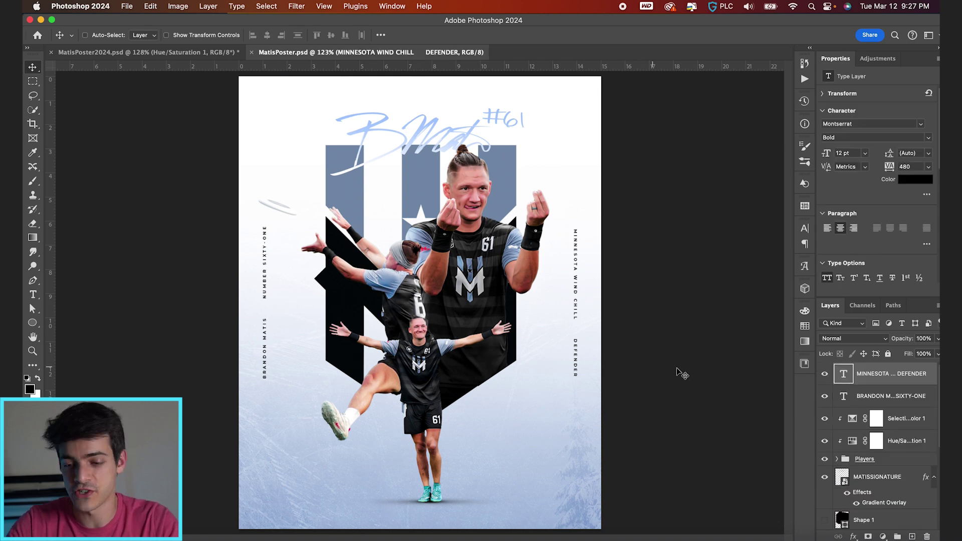
Create a new layer group named FINISHING
{"action": "left_click", "coordinate": [897, 537]}
{"action": "double_click", "coordinate": [861, 370]}
{"action": "type", "text": "F"}
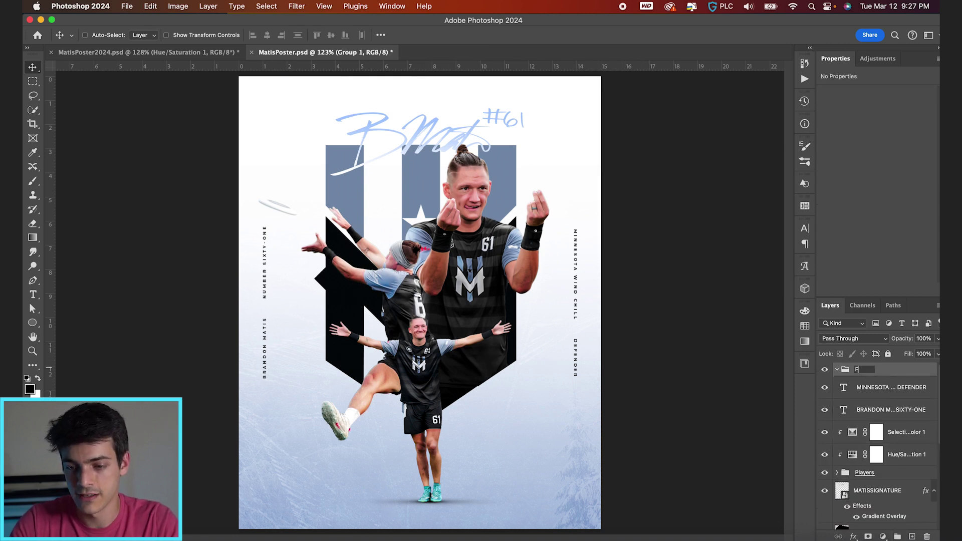
{"action": "type", "text": "INISHING"}
{"action": "key", "text": "Return"}
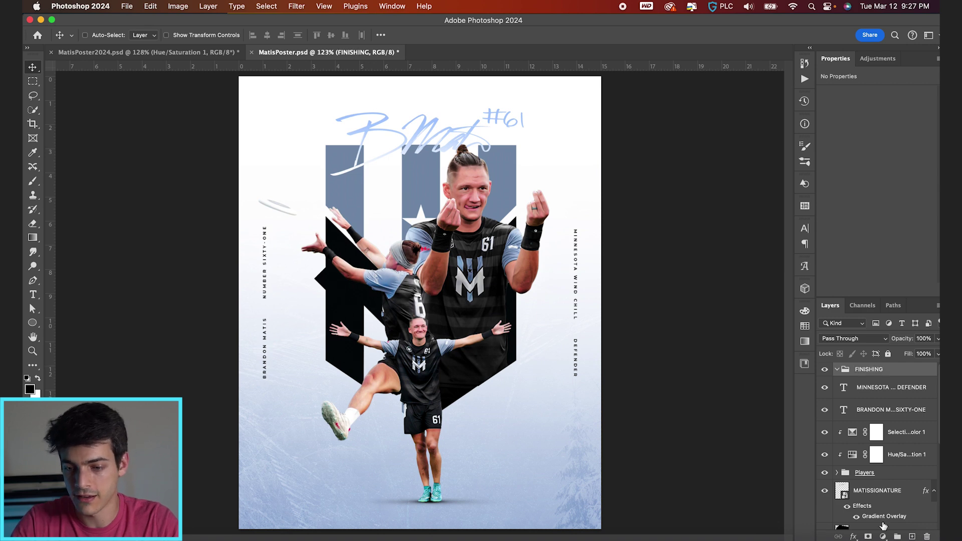
Add a Curves adjustment in FINISHING with a raised black point and S-curve
{"action": "left_click", "coordinate": [883, 536]}
{"action": "left_click", "coordinate": [877, 439]}
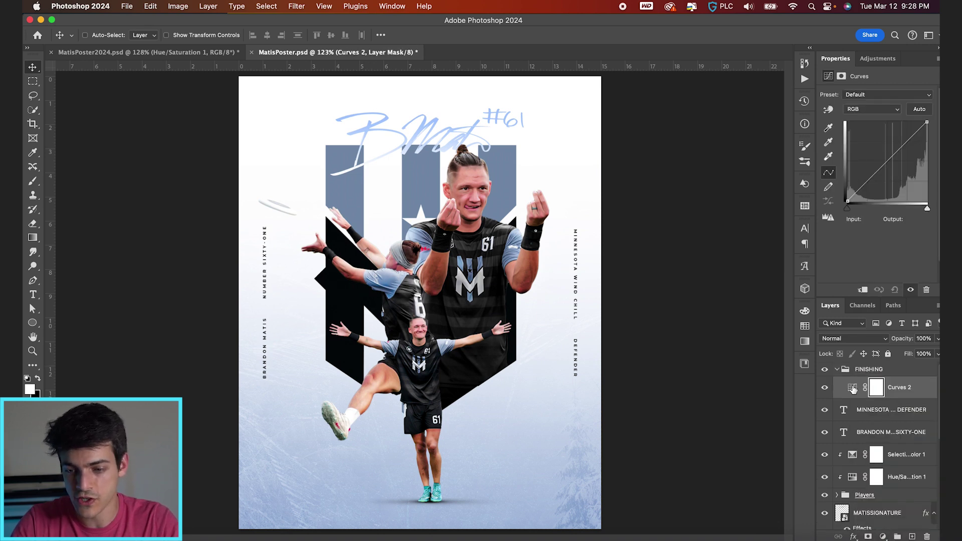
{"action": "left_click", "coordinate": [868, 181]}
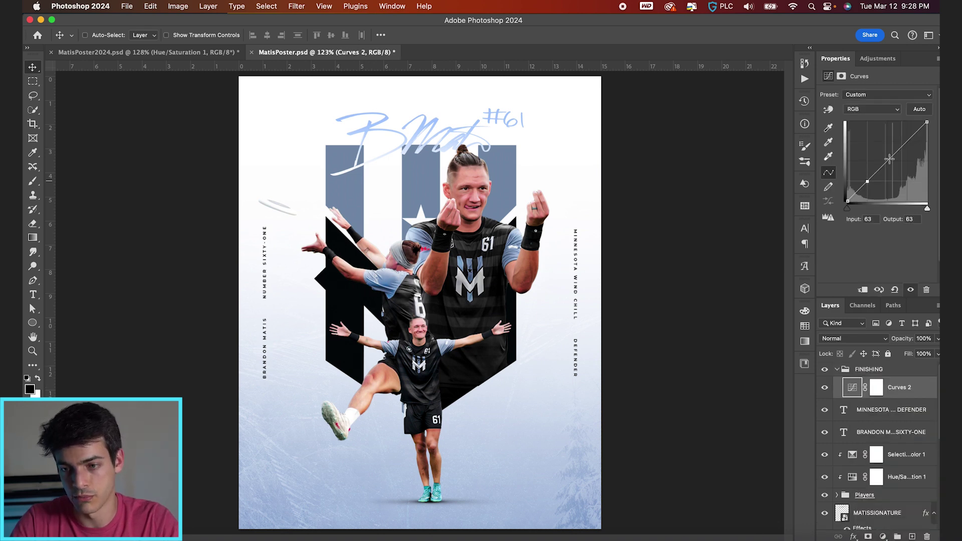
{"action": "left_click", "coordinate": [888, 160]}
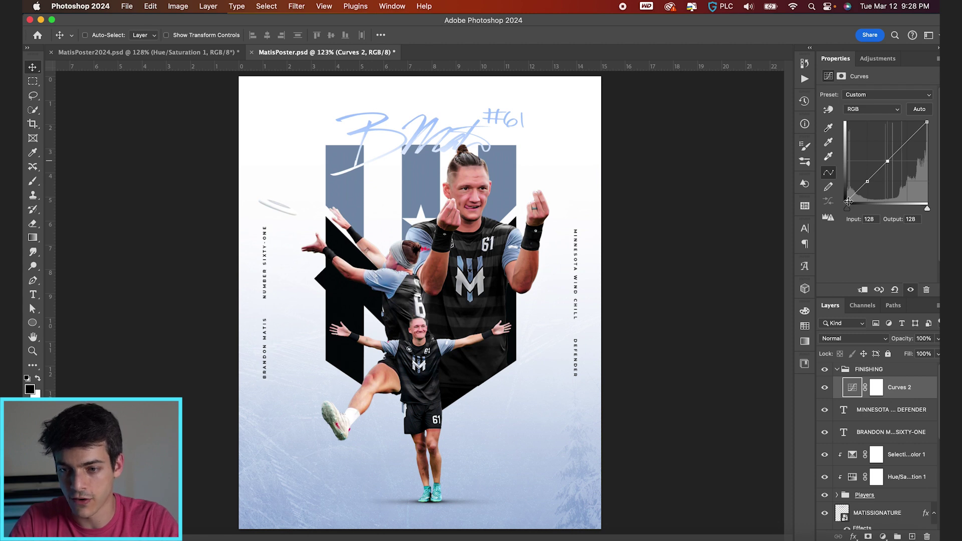
{"action": "left_click_drag", "start_coordinate": [847, 202], "coordinate": [847, 191]}
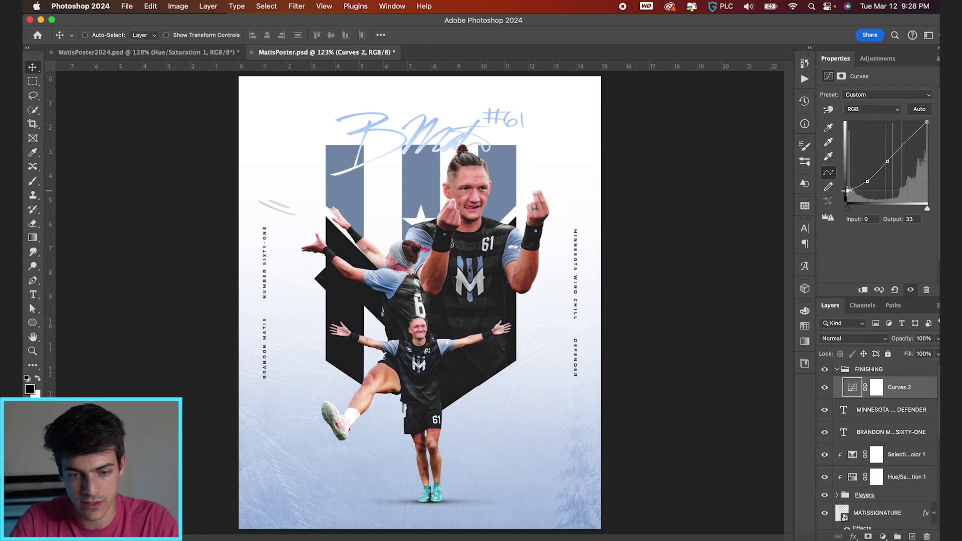
{"action": "left_click_drag", "start_coordinate": [910, 137], "coordinate": [909, 136]}
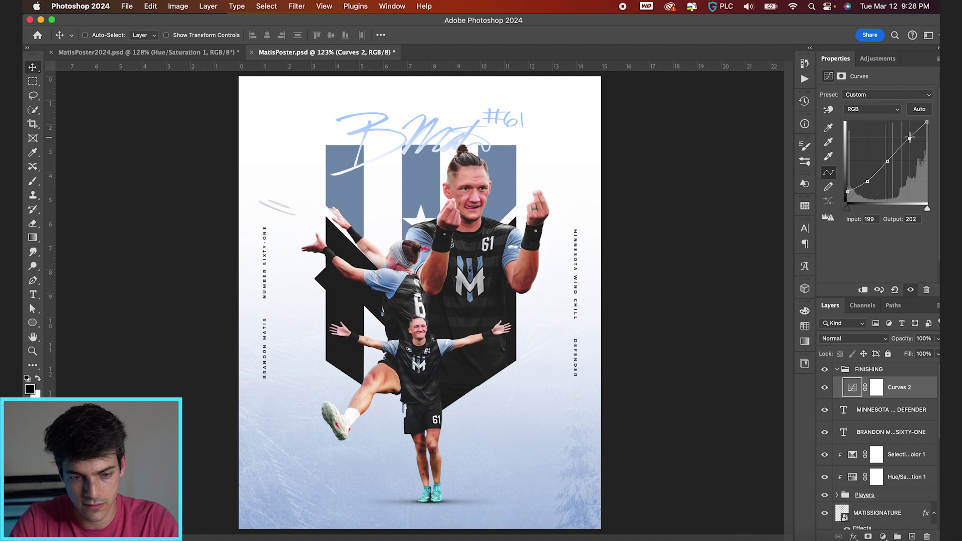
Add a Hue/Saturation on Blues with Hue -13 and Saturation +39, then collapse the group
{"action": "left_click", "coordinate": [882, 536]}
{"action": "key", "text": "Escape"}
{"action": "left_click", "coordinate": [885, 538]}
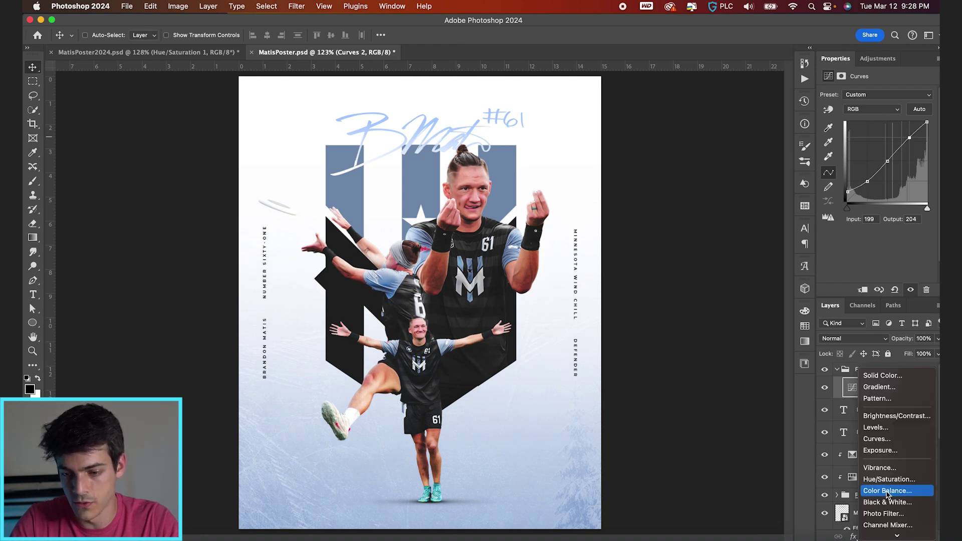
{"action": "left_click", "coordinate": [890, 480]}
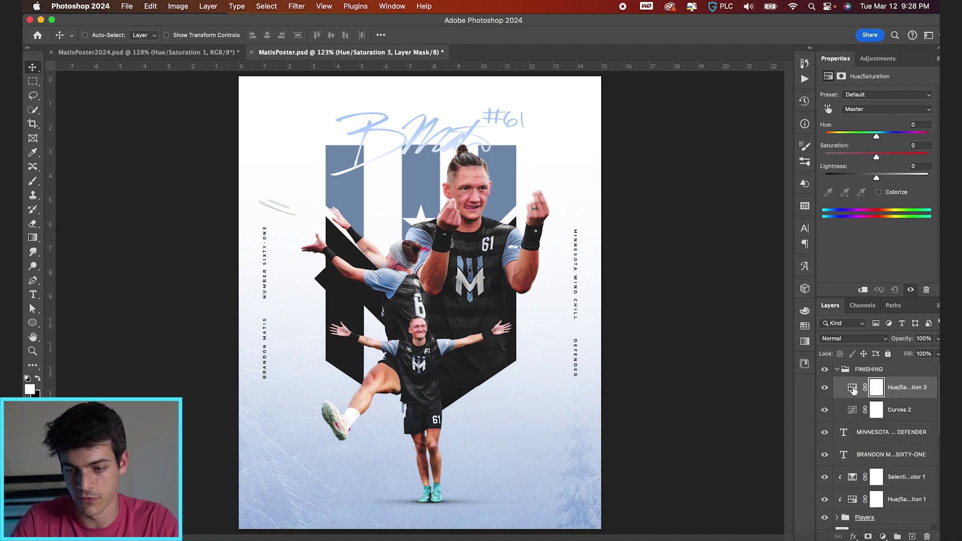
{"action": "left_click", "coordinate": [853, 388]}
{"action": "left_click", "coordinate": [870, 109]}
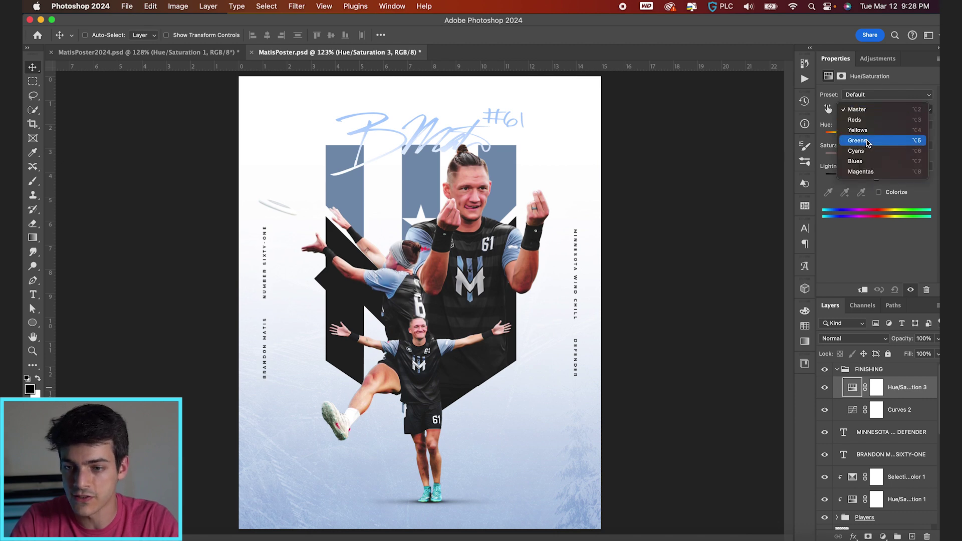
{"action": "left_click", "coordinate": [864, 161]}
{"action": "left_click_drag", "start_coordinate": [877, 137], "coordinate": [896, 157]}
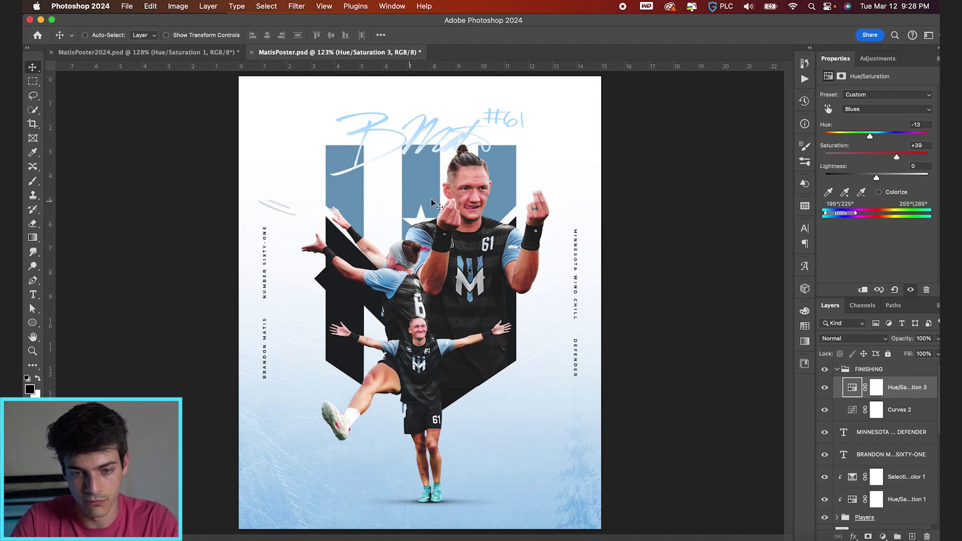
{"action": "left_click", "coordinate": [837, 369]}
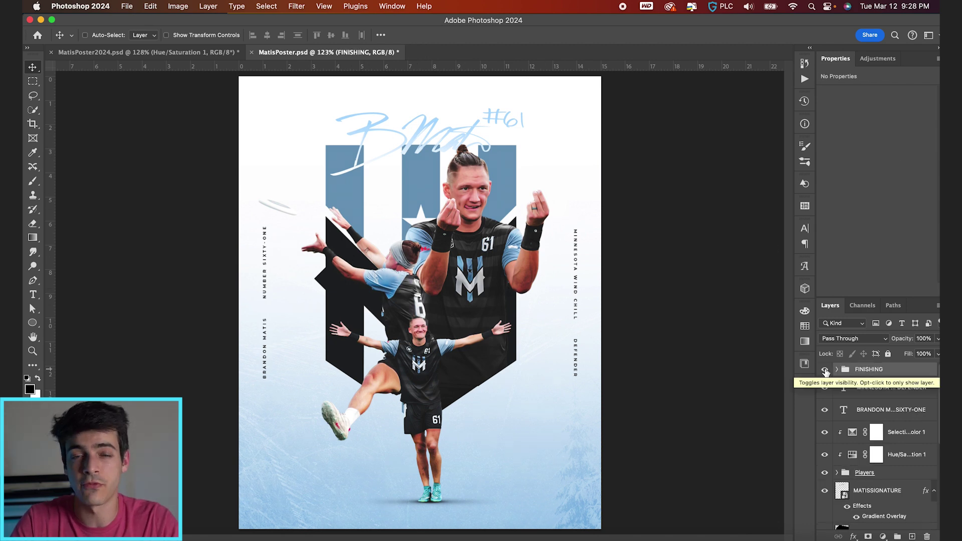
Hide FINISHING and stamp a merged copy of the visible poster onto a new layer
{"action": "left_click", "coordinate": [825, 370]}
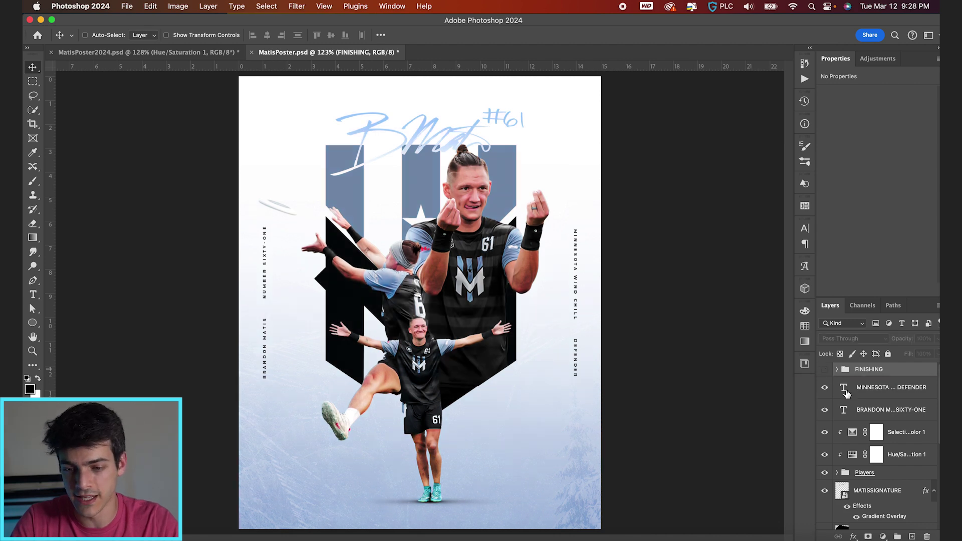
{"action": "left_click", "coordinate": [843, 388]}
{"action": "key", "text": "super+shift+alt+n"}
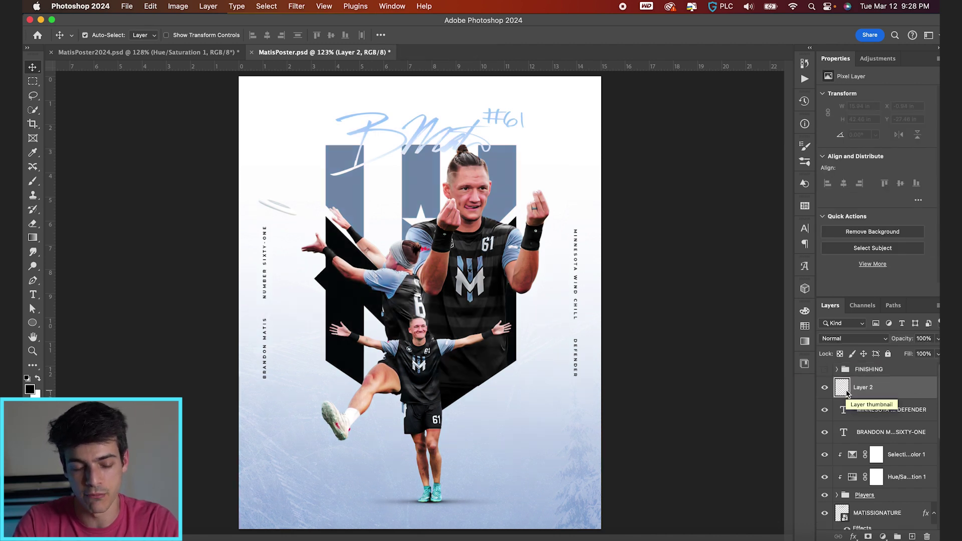
{"action": "key", "text": "super+shift+alt+e"}
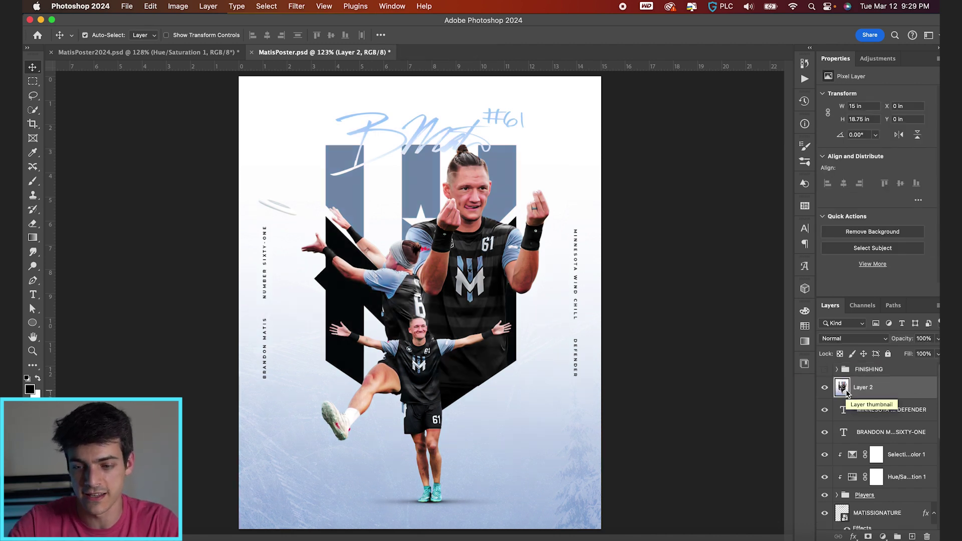
Convert the stamped layer for Smart Filters and open it in the Camera Raw Filter
{"action": "left_click", "coordinate": [295, 5]}
{"action": "left_click", "coordinate": [305, 37]}
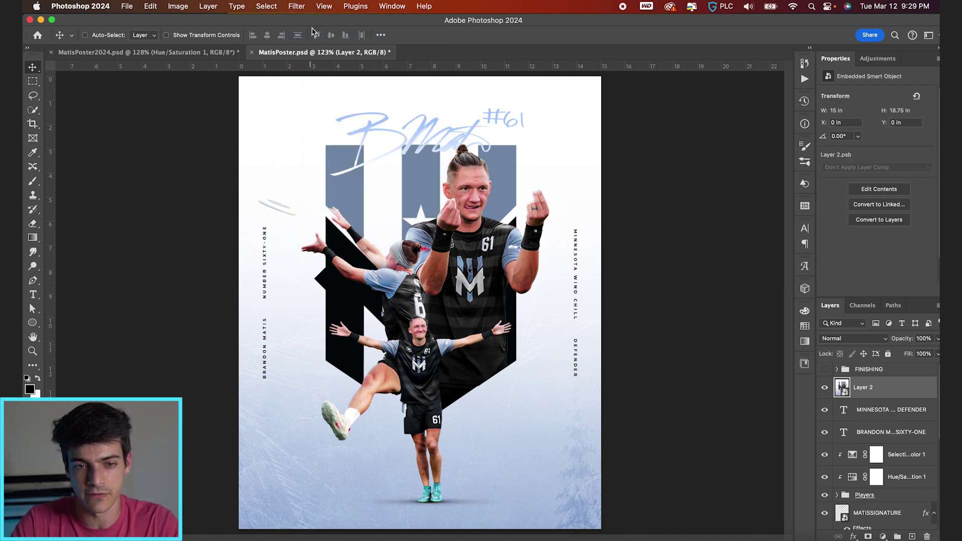
{"action": "left_click", "coordinate": [295, 5]}
{"action": "left_click", "coordinate": [296, 5]}
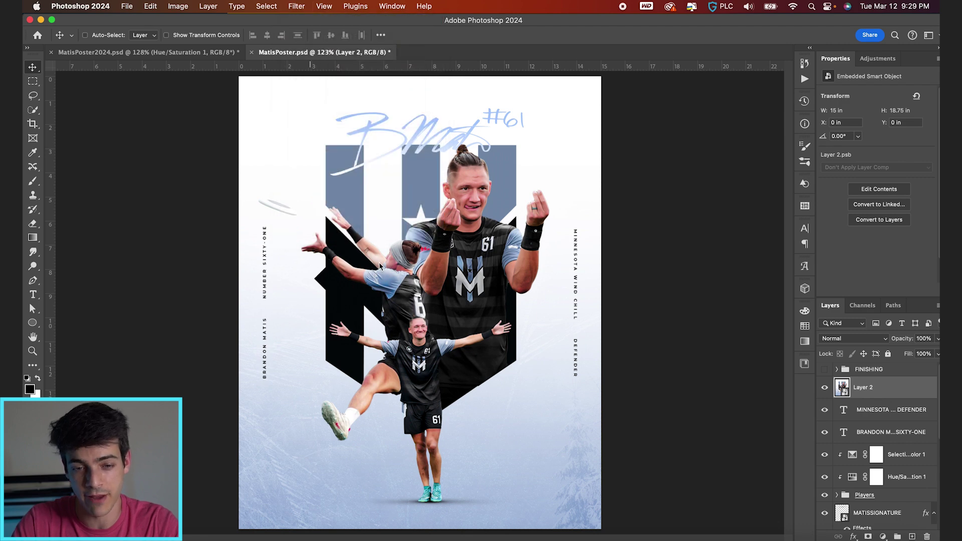
{"action": "key", "text": "super+shift+a"}
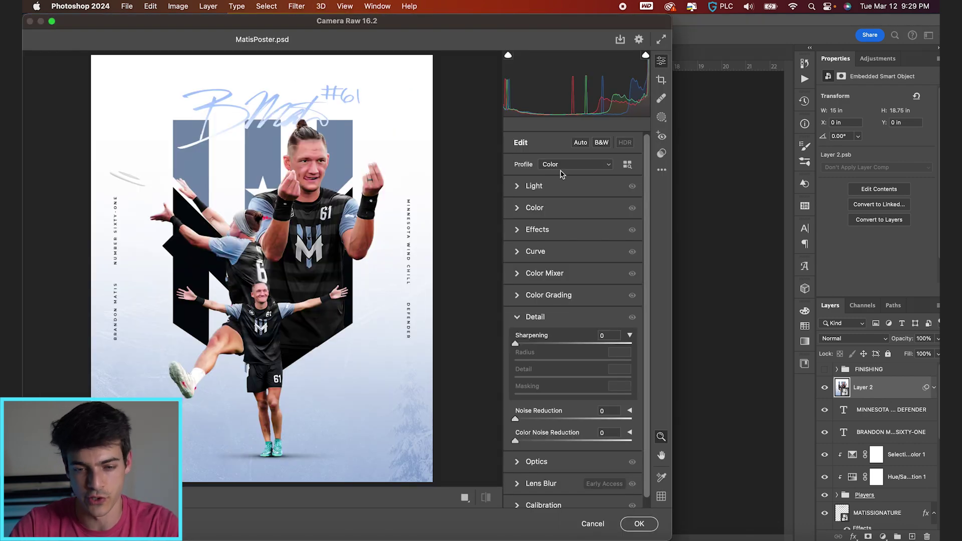
In Camera Raw, adjust exposure and contrast, add Clarity +15, and darken edges with a vignette
{"action": "left_click", "coordinate": [518, 186]}
{"action": "left_click_drag", "start_coordinate": [575, 213], "coordinate": [570, 298]}
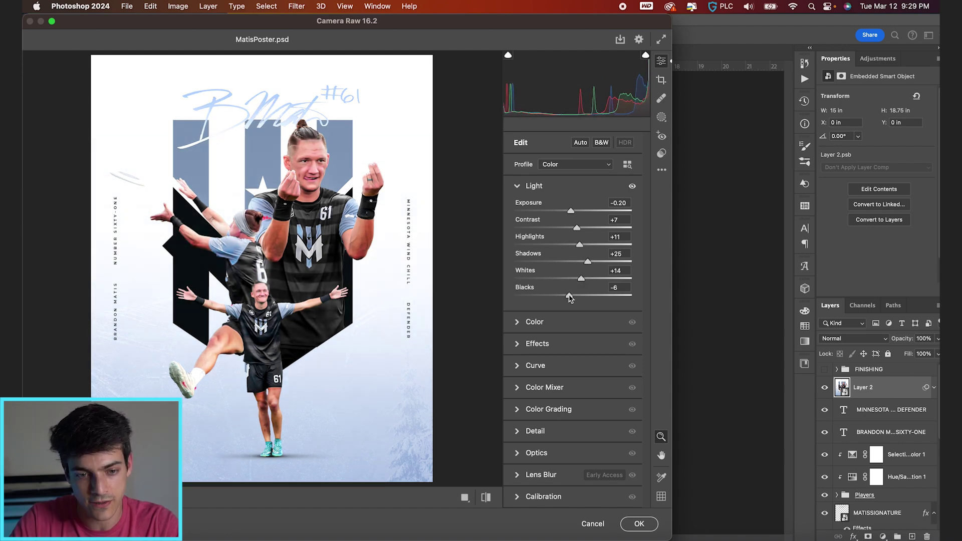
{"action": "left_click", "coordinate": [517, 345]}
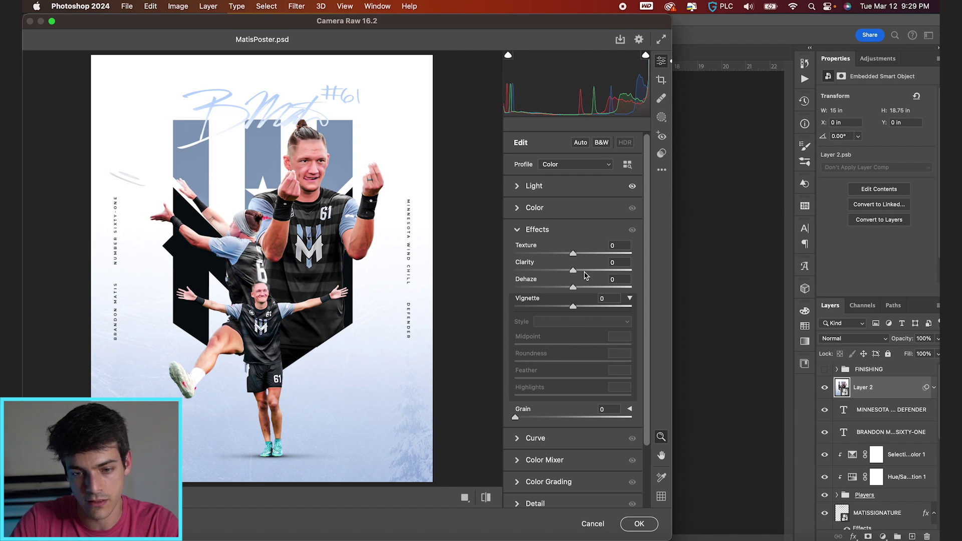
{"action": "left_click_drag", "start_coordinate": [573, 270], "coordinate": [581, 271]}
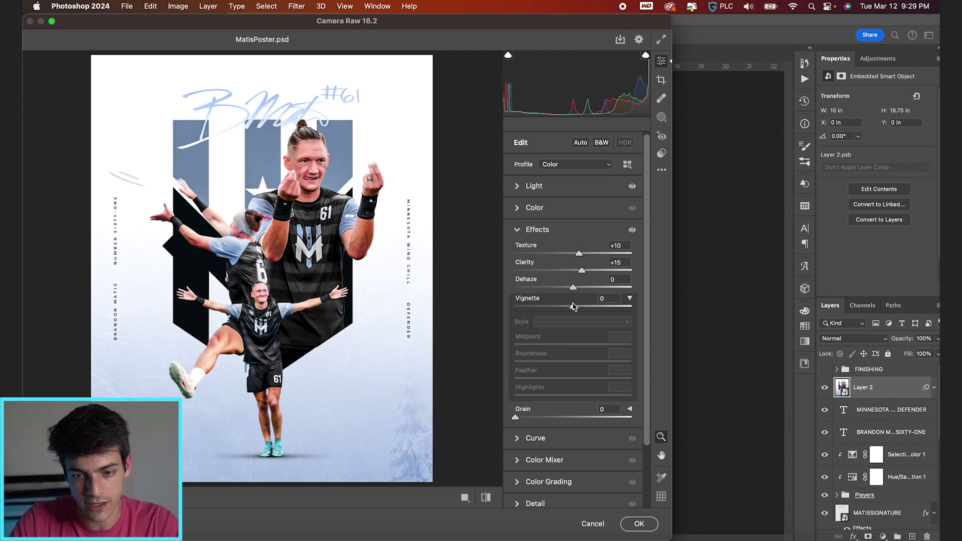
{"action": "left_click_drag", "start_coordinate": [573, 307], "coordinate": [565, 309]}
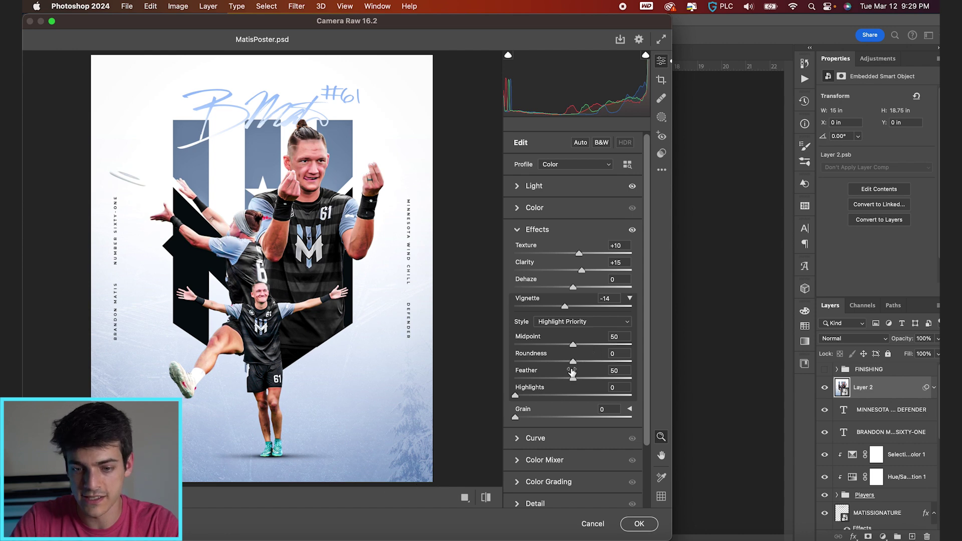
{"action": "scroll", "coordinate": [563, 406], "scroll_direction": "down", "scroll_amount": 3}
{"action": "left_click", "coordinate": [518, 467]}
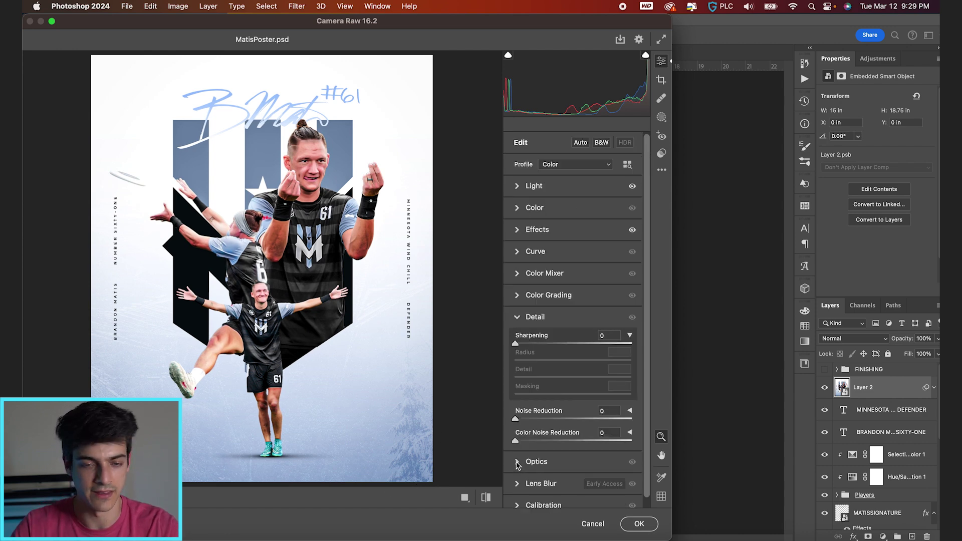
Colour-grade the shadows, tint midtones slightly purple and highlights slightly yellow, then apply
{"action": "left_click", "coordinate": [522, 295]}
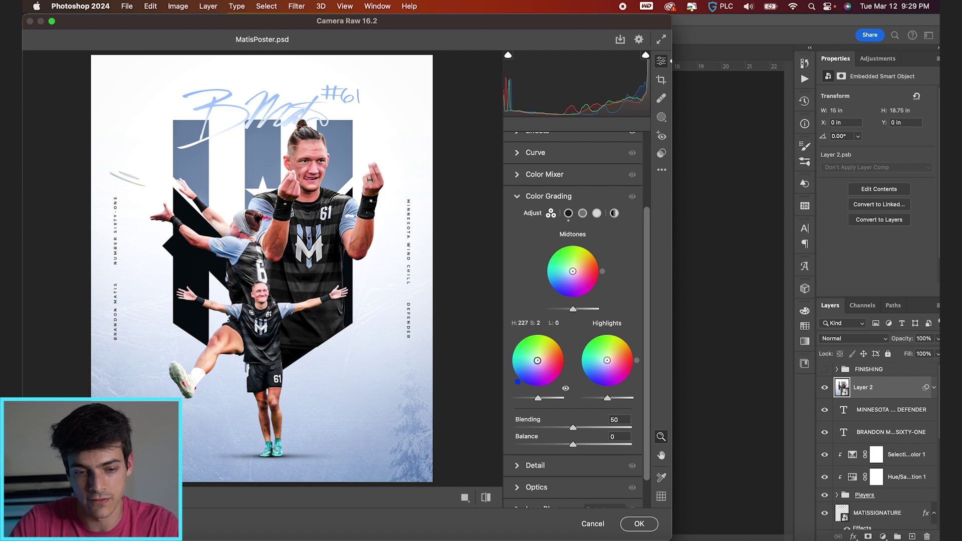
{"action": "left_click_drag", "start_coordinate": [537, 360], "coordinate": [537, 361]}
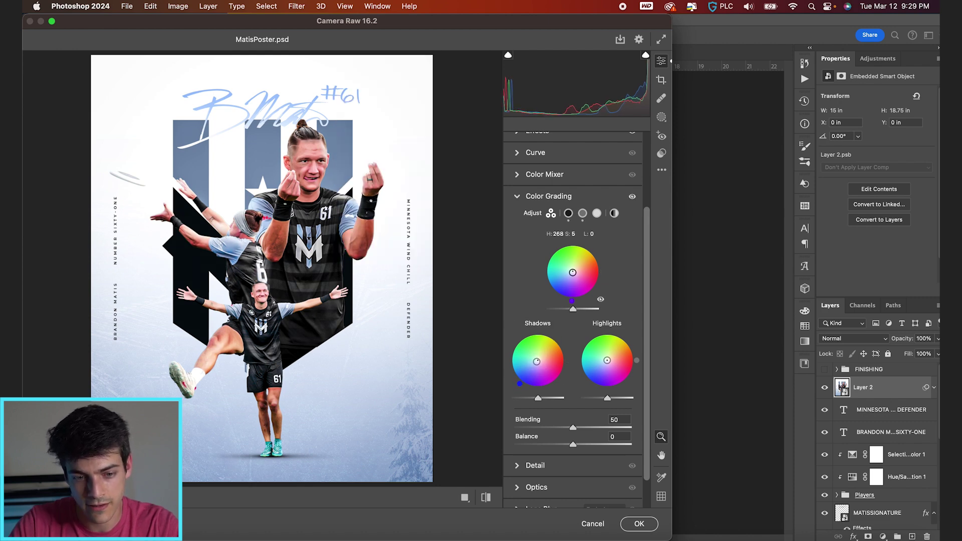
{"action": "left_click_drag", "start_coordinate": [572, 271], "coordinate": [574, 274]}
{"action": "left_click_drag", "start_coordinate": [606, 360], "coordinate": [608, 358]}
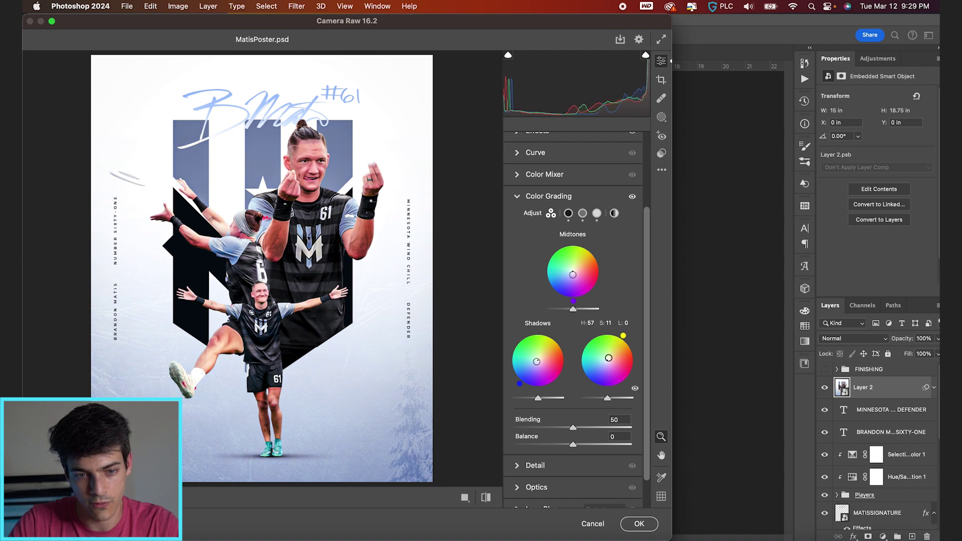
{"action": "left_click", "coordinate": [639, 523]}
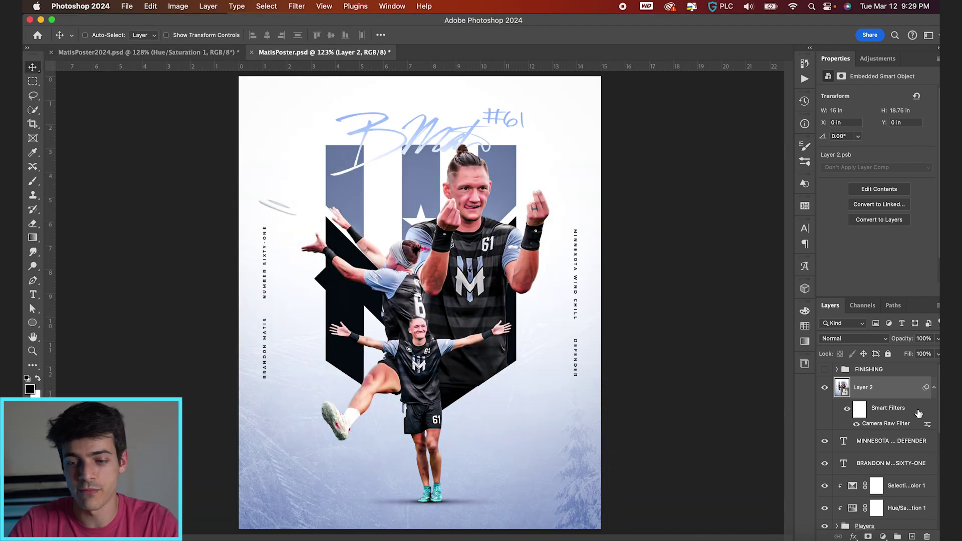
Show and expand the FINISHING group, select Hue/Saturation 3, and drag in the sean-sinclair light-leak image
{"action": "left_click", "coordinate": [824, 370]}
{"action": "left_click", "coordinate": [836, 370]}
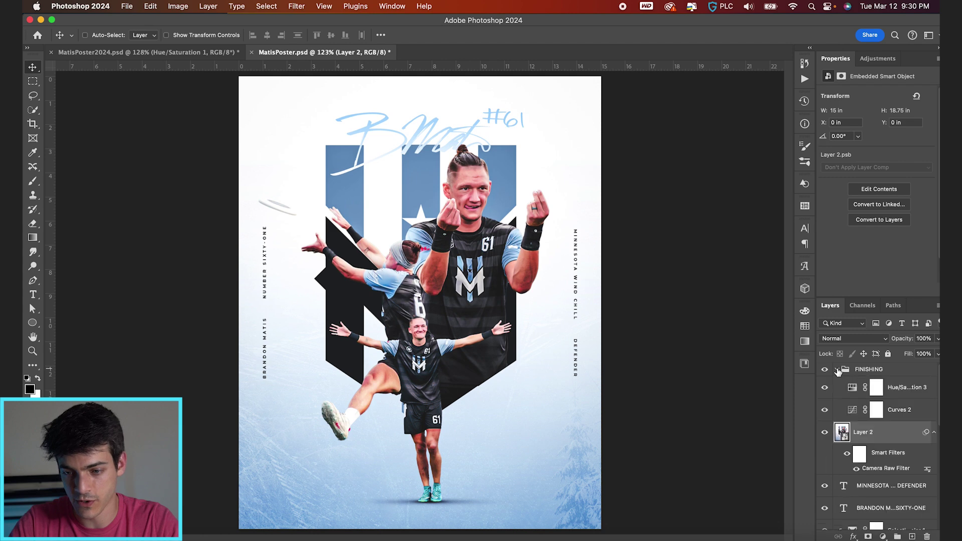
{"action": "left_click", "coordinate": [852, 387]}
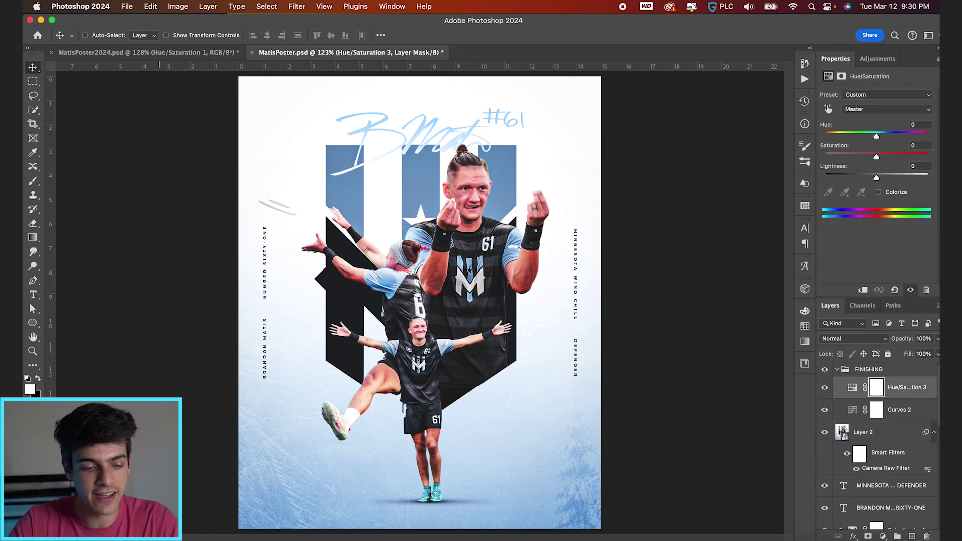
{"action": "left_click", "coordinate": [151, 531]}
{"action": "left_click_drag", "start_coordinate": [557, 302], "coordinate": [425, 516]}
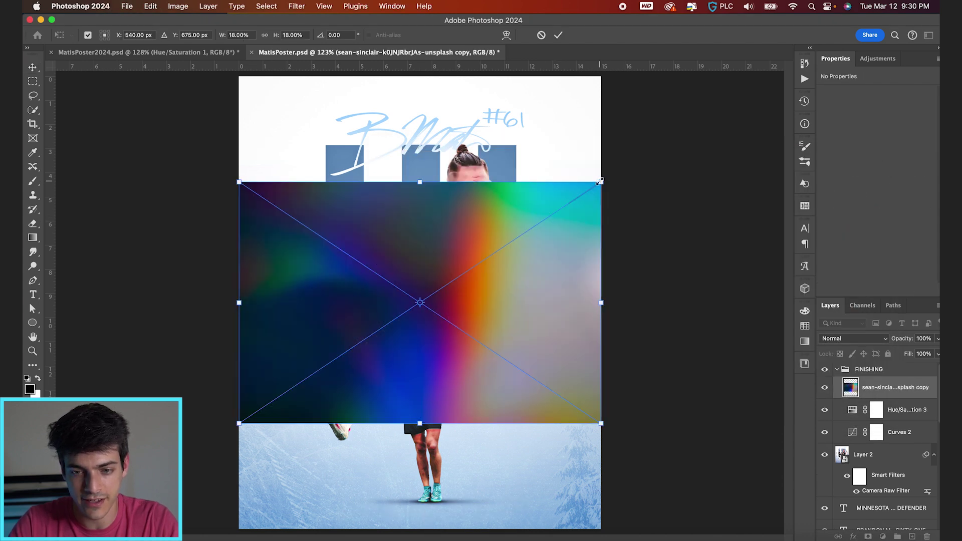
Scale the sean-sinclair light leak and rotate it -90° so it covers the whole poster, then commit
{"action": "left_click_drag", "start_coordinate": [600, 181], "coordinate": [777, 104]}
{"action": "scroll", "coordinate": [542, 274], "scroll_direction": "down", "scroll_amount": 3}
{"action": "left_click_drag", "start_coordinate": [666, 136], "coordinate": [442, 31]}
{"action": "left_click_drag", "start_coordinate": [374, 46], "coordinate": [253, 103]}
{"action": "scroll", "coordinate": [420, 302], "scroll_direction": "down", "scroll_amount": 2}
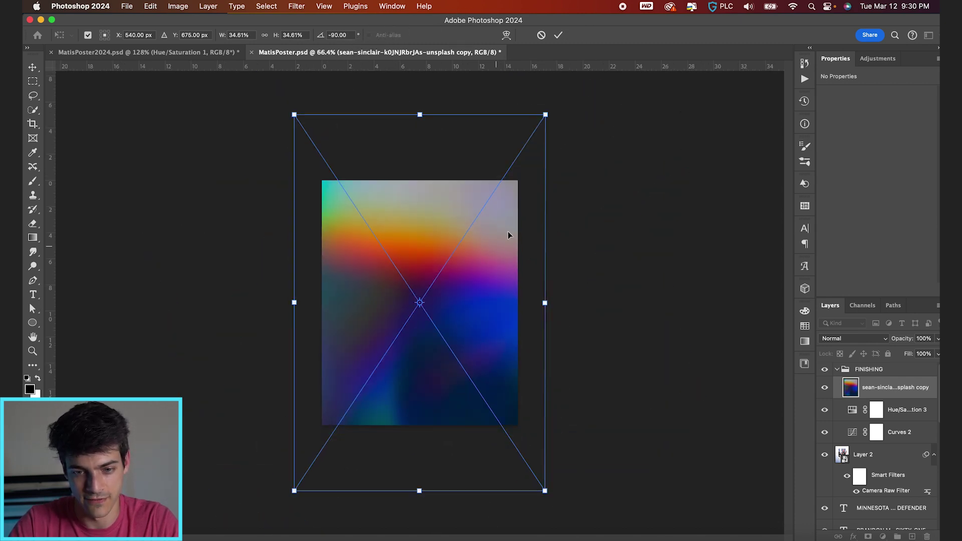
{"action": "left_click_drag", "start_coordinate": [539, 123], "coordinate": [522, 149]}
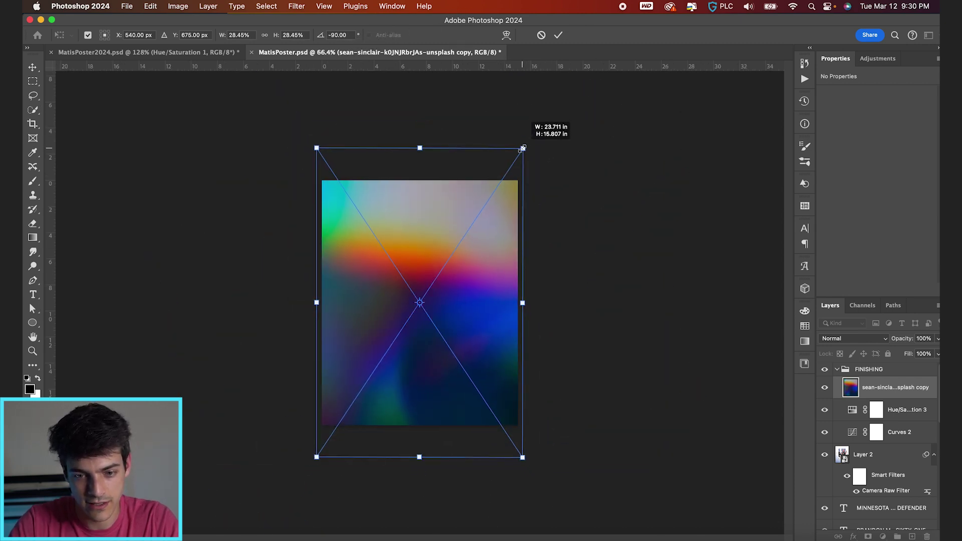
{"action": "left_click_drag", "start_coordinate": [506, 319], "coordinate": [506, 293]}
{"action": "key", "text": "Return"}
{"action": "key", "text": "super+0"}
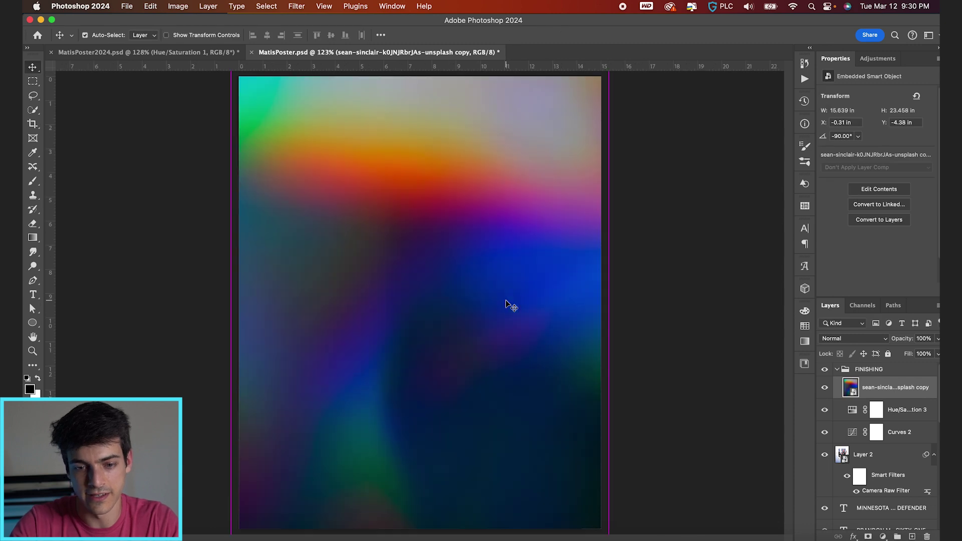
Set the light-leak layer's blend mode to Screen
{"action": "left_click", "coordinate": [868, 340]}
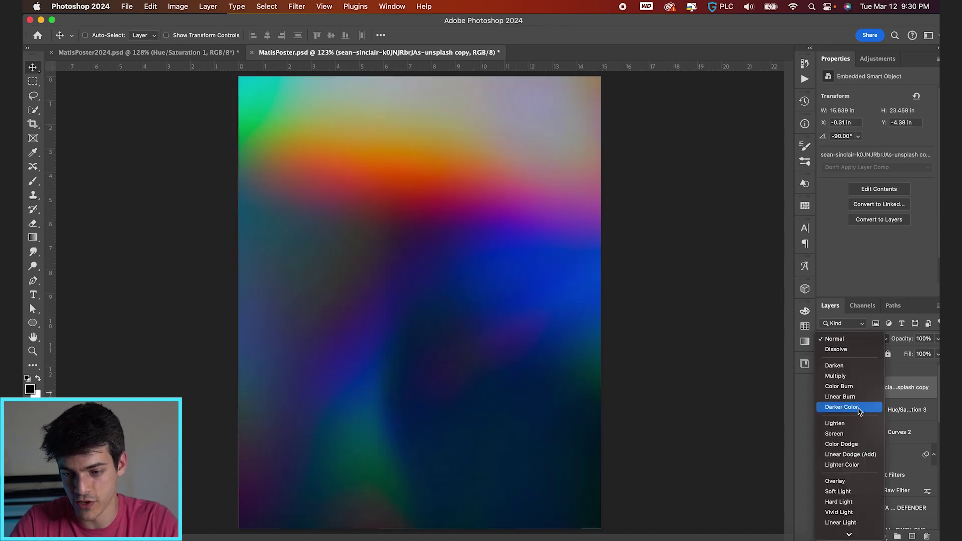
{"action": "left_click", "coordinate": [855, 434]}
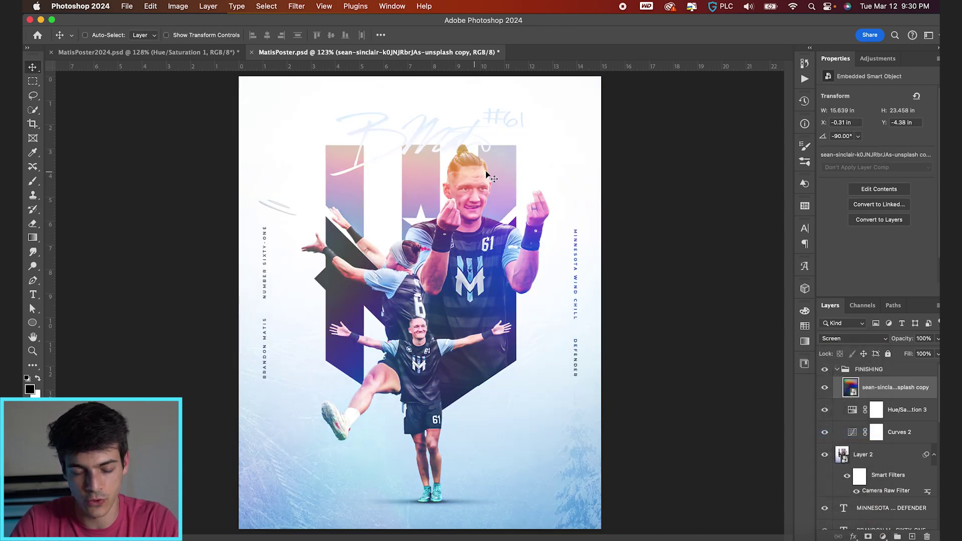
{"action": "scroll", "coordinate": [431, 219], "scroll_direction": "down", "scroll_amount": 1}
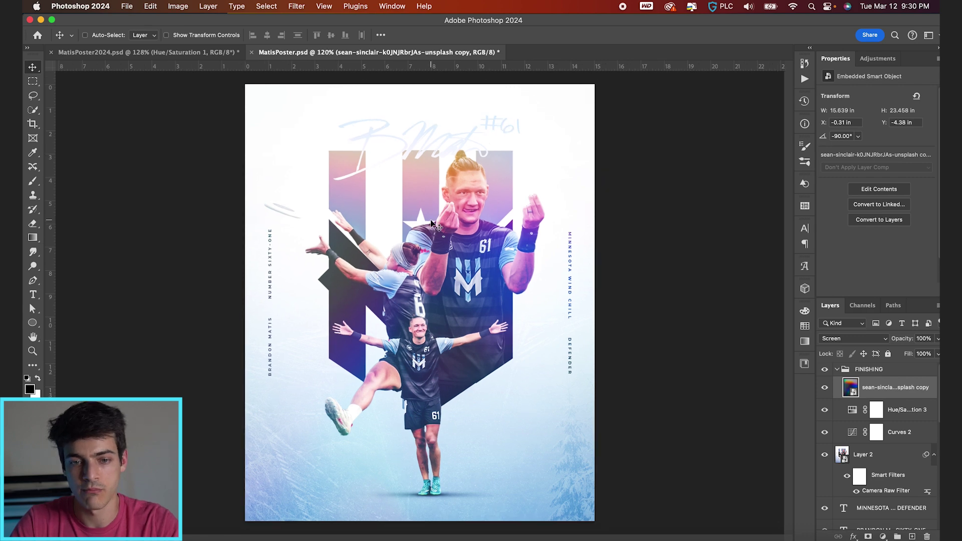
{"action": "scroll", "coordinate": [431, 220], "scroll_direction": "down", "scroll_amount": 1}
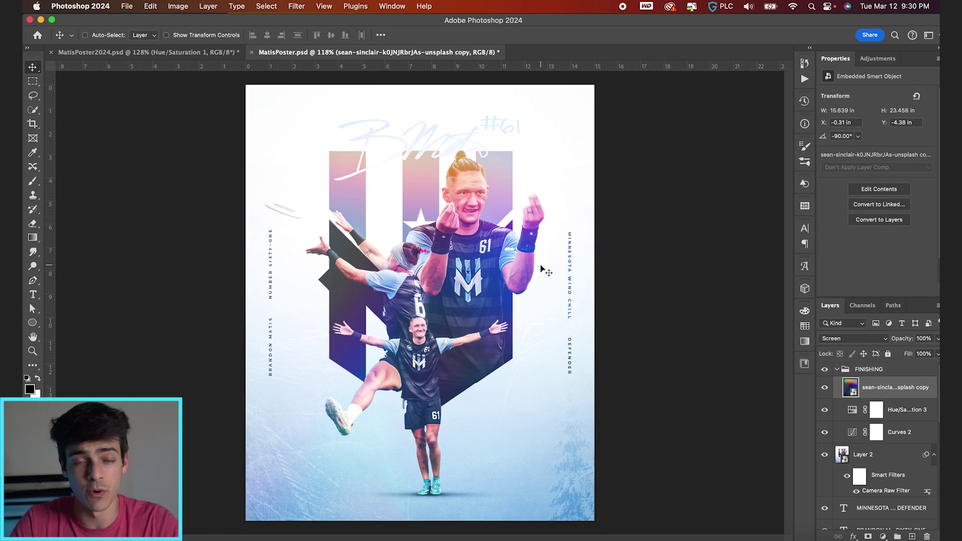
Split the Blend If shadow slider to 16/89 and lower the light leak's opacity slightly
{"action": "double_click", "coordinate": [880, 392]}
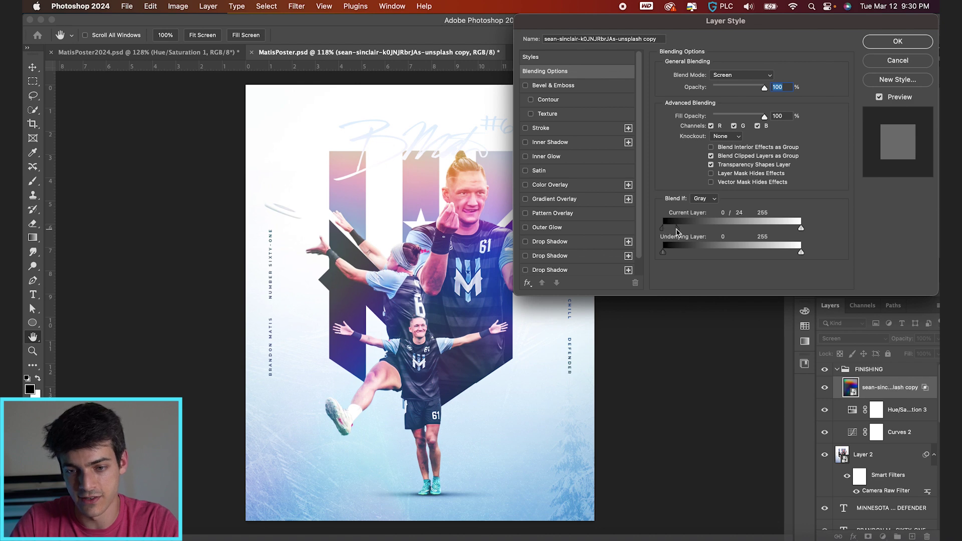
{"action": "left_click_drag", "start_coordinate": [664, 228], "coordinate": [694, 231]}
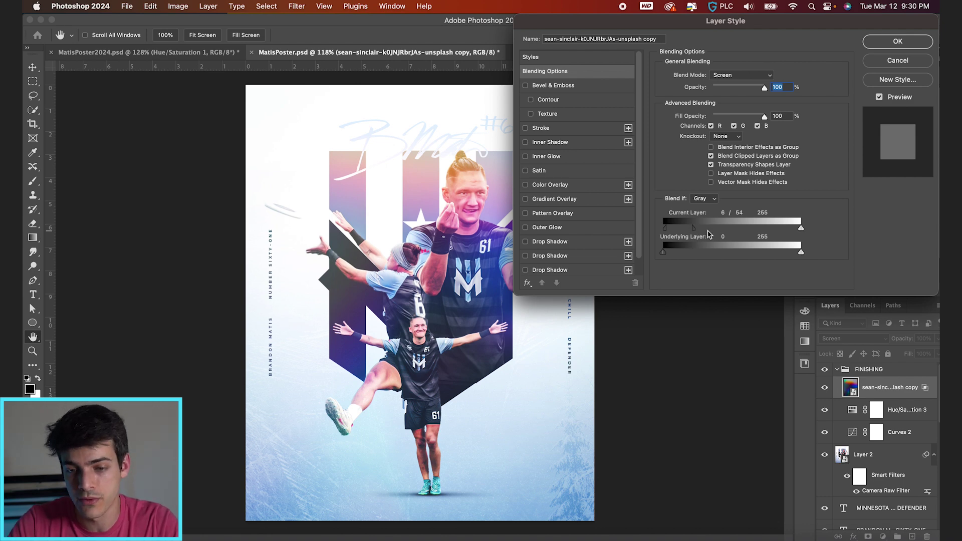
{"action": "left_click_drag", "start_coordinate": [697, 232], "coordinate": [699, 232]}
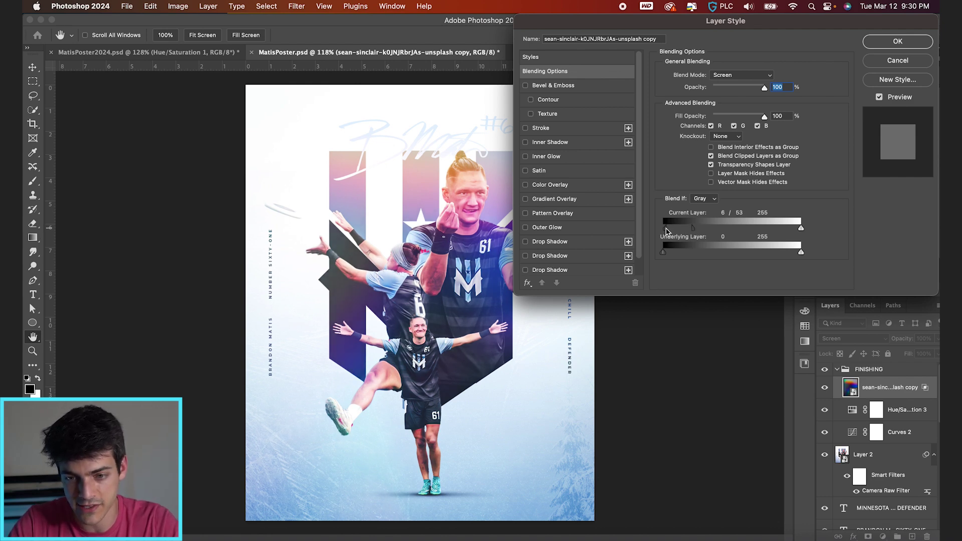
{"action": "left_click_drag", "start_coordinate": [690, 231], "coordinate": [692, 231]}
{"action": "key", "text": "Return"}
{"action": "left_click_drag", "start_coordinate": [893, 347], "coordinate": [937, 342]}
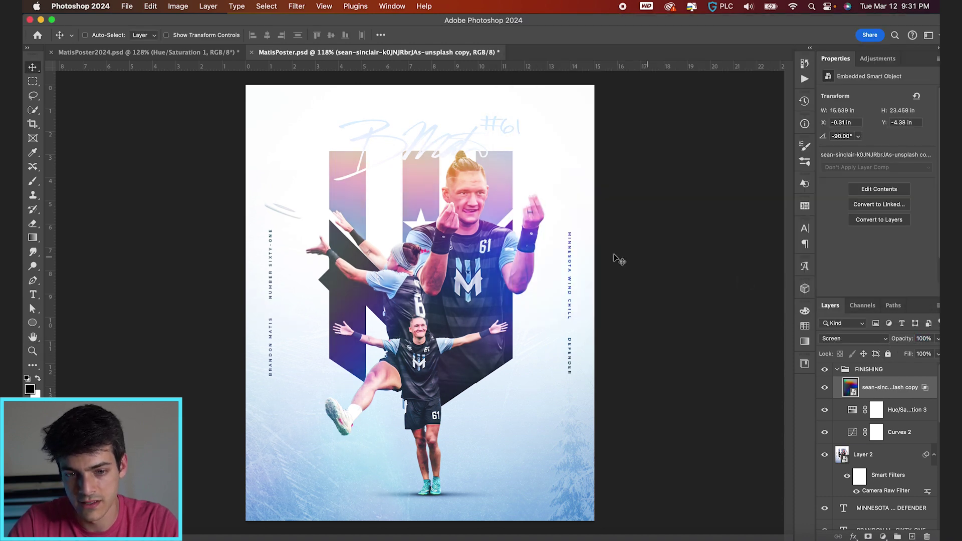
Enlarge the light leak beyond the poster edges and reposition it slightly left
{"action": "left_click_drag", "start_coordinate": [586, 260], "coordinate": [724, 261]}
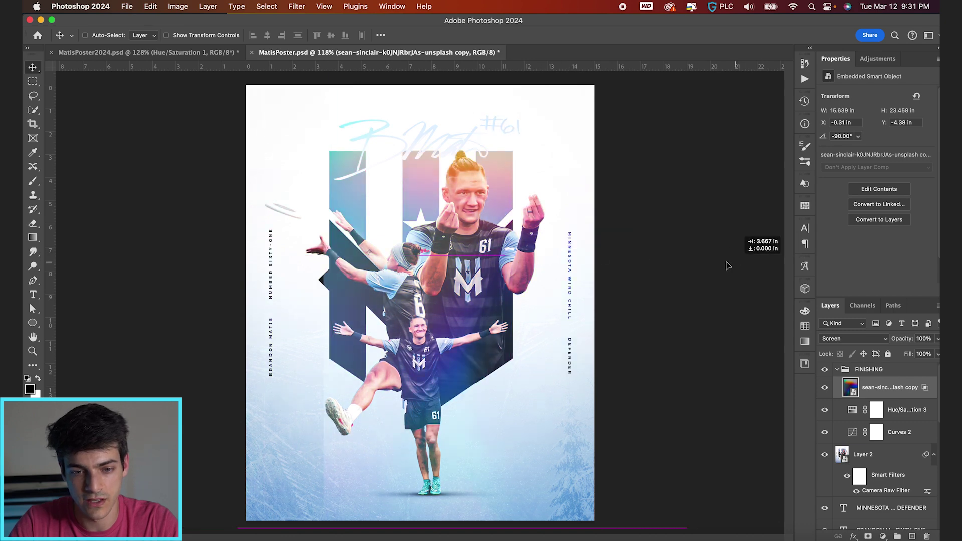
{"action": "key", "text": "super+t"}
{"action": "key", "text": "super+minus"}
{"action": "key", "text": "super+minus"}
{"action": "left_click_drag", "start_coordinate": [531, 125], "coordinate": [585, 92]}
{"action": "key", "text": "Return"}
{"action": "key", "text": "super+0"}
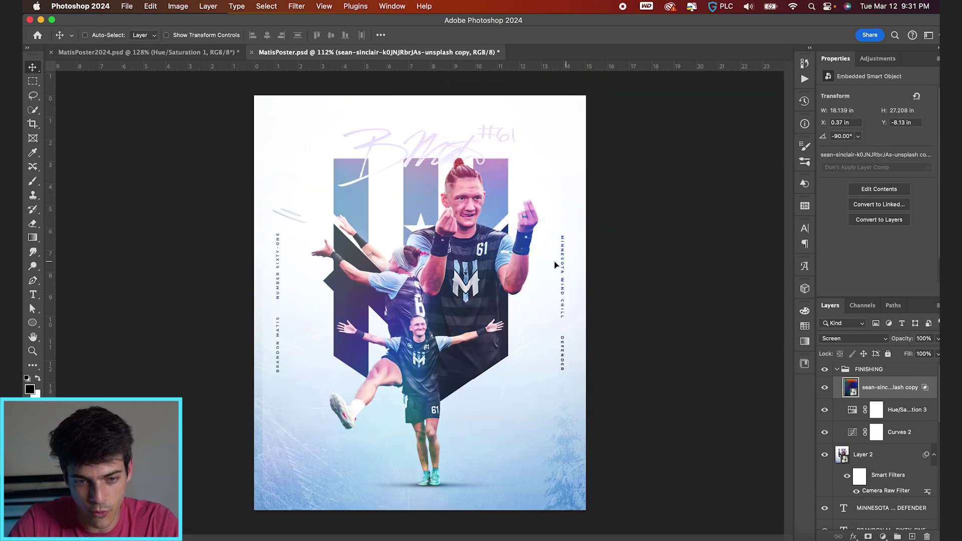
{"action": "left_click_drag", "start_coordinate": [555, 264], "coordinate": [580, 226]}
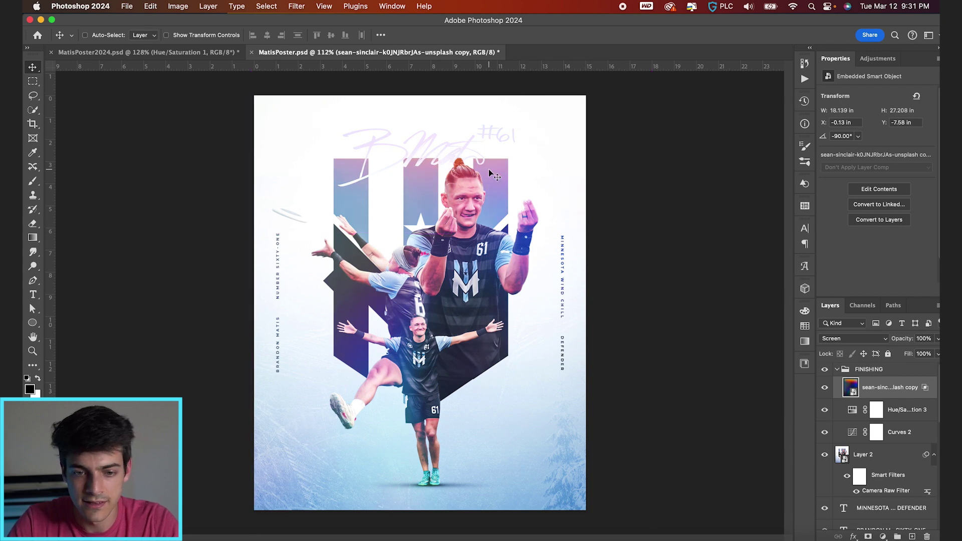
{"action": "left_click_drag", "start_coordinate": [489, 171], "coordinate": [488, 167]}
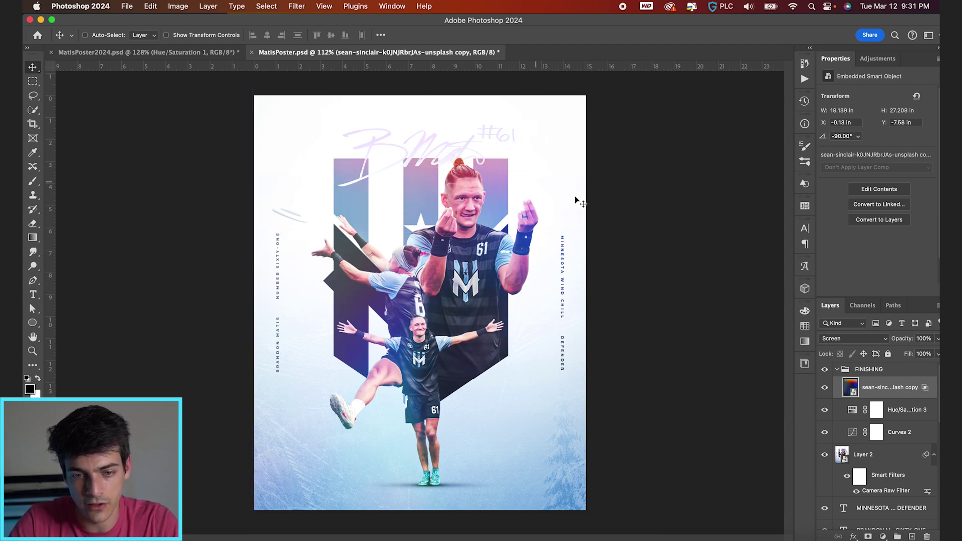
{"action": "scroll", "coordinate": [576, 200], "scroll_direction": "up", "scroll_amount": 3}
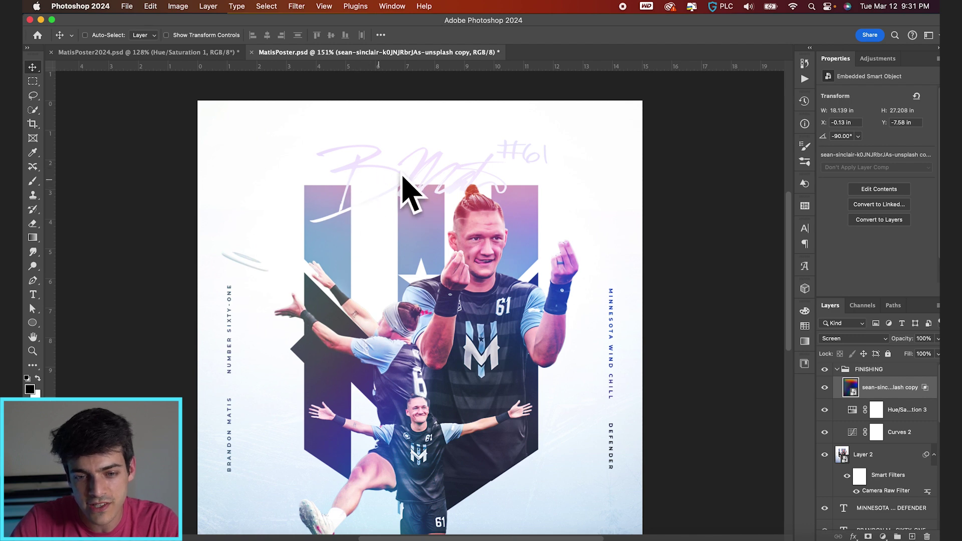
Add a layer mask to the light leak and paint black with a soft brush over the signature
{"action": "left_click", "coordinate": [868, 537]}
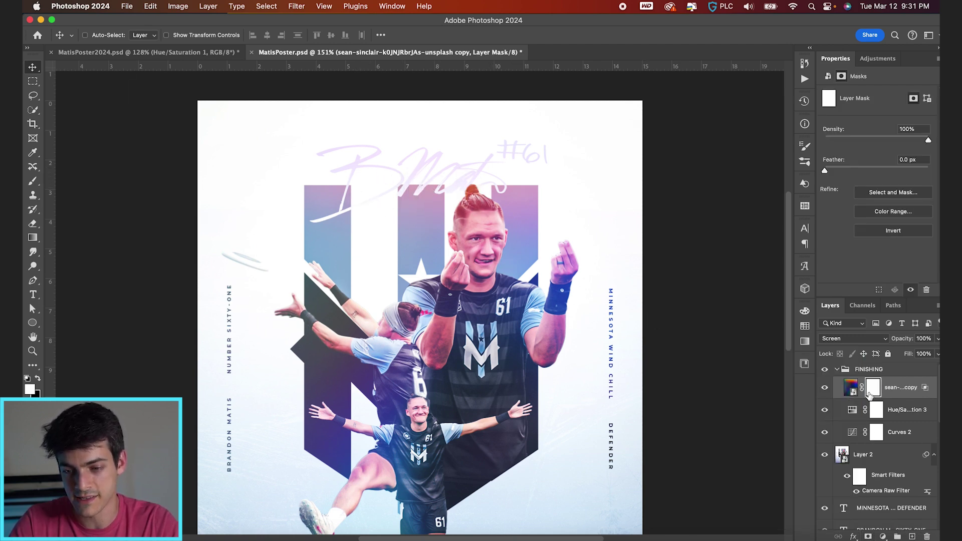
{"action": "key", "text": "b"}
{"action": "key", "text": "bracketright"}
{"action": "key", "text": "bracketright"}
{"action": "key", "text": "bracketright"}
{"action": "key", "text": "bracketright"}
{"action": "key", "text": "bracketright"}
{"action": "key", "text": "bracketright"}
{"action": "key", "text": "bracketright"}
{"action": "key", "text": "bracketright"}
{"action": "key", "text": "bracketright"}
{"action": "key", "text": "bracketright"}
{"action": "key", "text": "bracketright"}
{"action": "key", "text": "bracketright"}
{"action": "key", "text": "bracketright"}
{"action": "key", "text": "bracketright"}
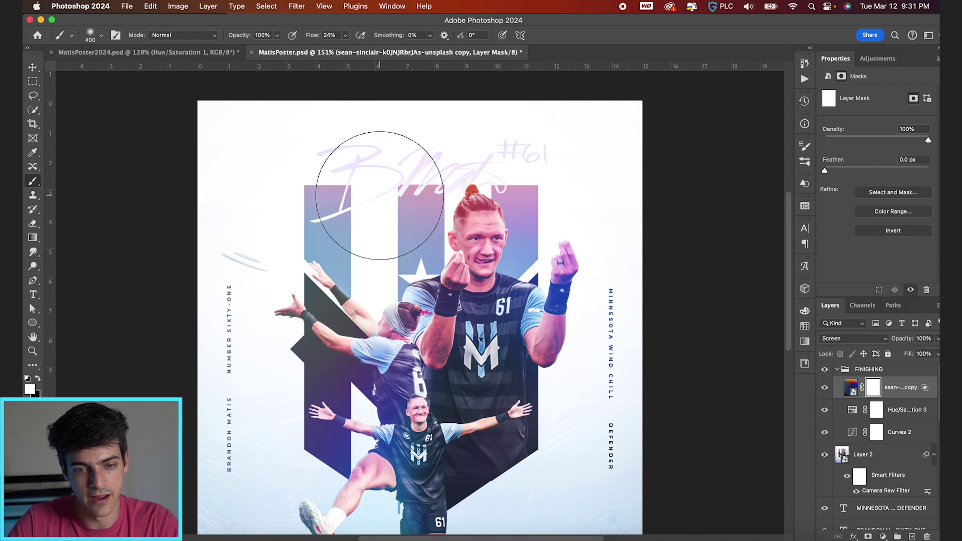
{"action": "left_click_drag", "start_coordinate": [313, 37], "coordinate": [317, 39]}
{"action": "key", "text": "x"}
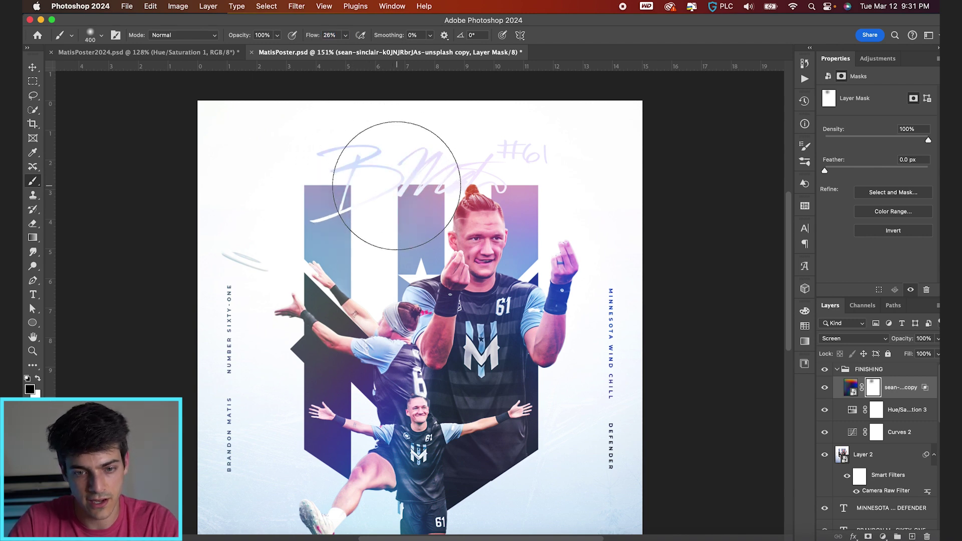
{"action": "key", "text": "bracketleft"}
{"action": "key", "text": "bracketleft"}
{"action": "key", "text": "bracketleft"}
{"action": "mouse_move", "coordinate": [482, 149]}
{"action": "left_mouse_down"}
{"action": "mouse_move", "coordinate": [514, 139]}
{"action": "mouse_move", "coordinate": [523, 152]}
{"action": "mouse_move", "coordinate": [495, 126]}
{"action": "left_mouse_up"}
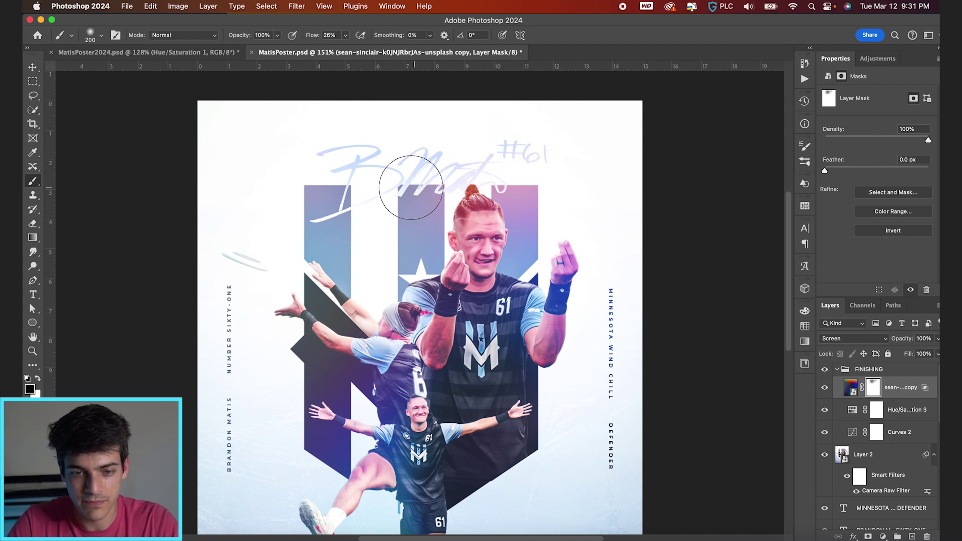
{"action": "key", "text": "v"}
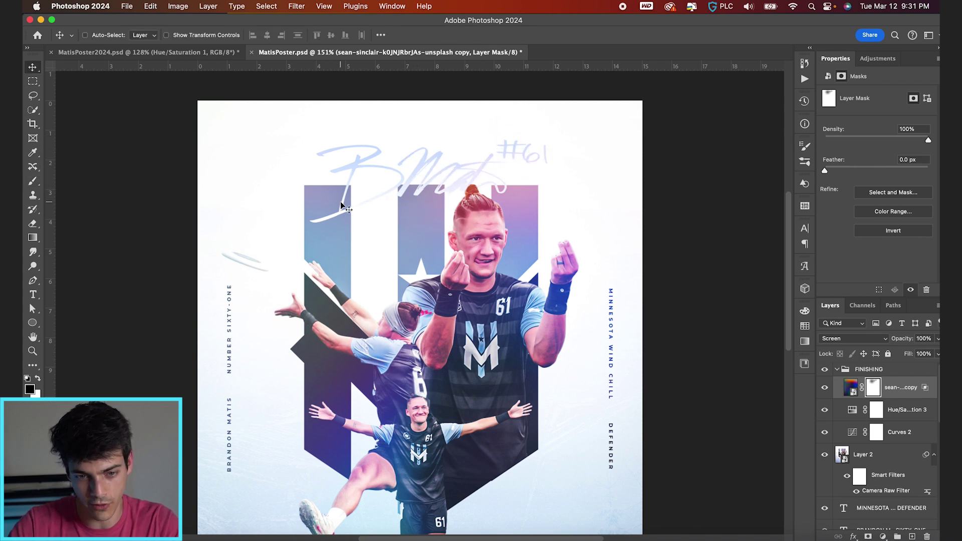
Toggle the guides, fit the poster in the window, and save it
{"action": "key", "text": "super+semicolon"}
{"action": "key", "text": "super+0"}
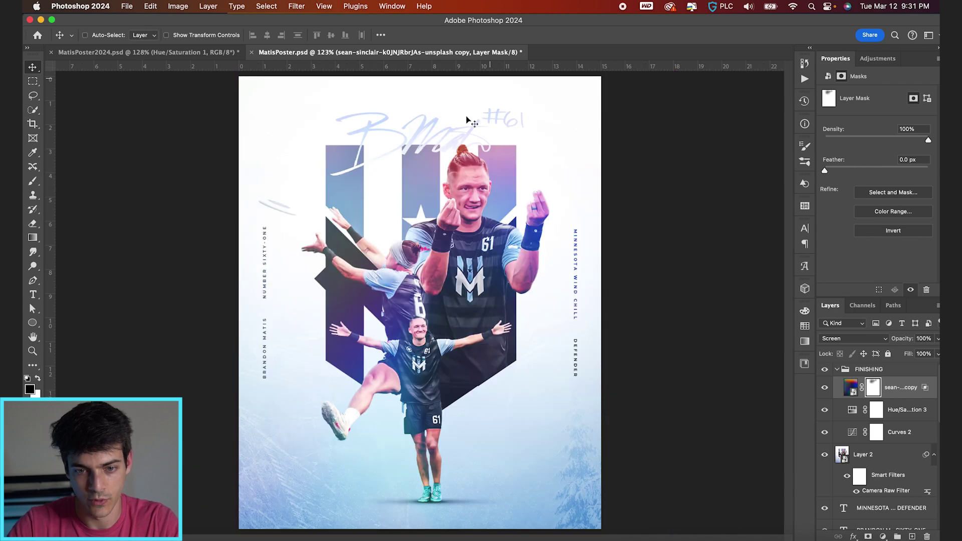
{"action": "key", "text": "super+semicolon"}
{"action": "key", "text": "super+s"}
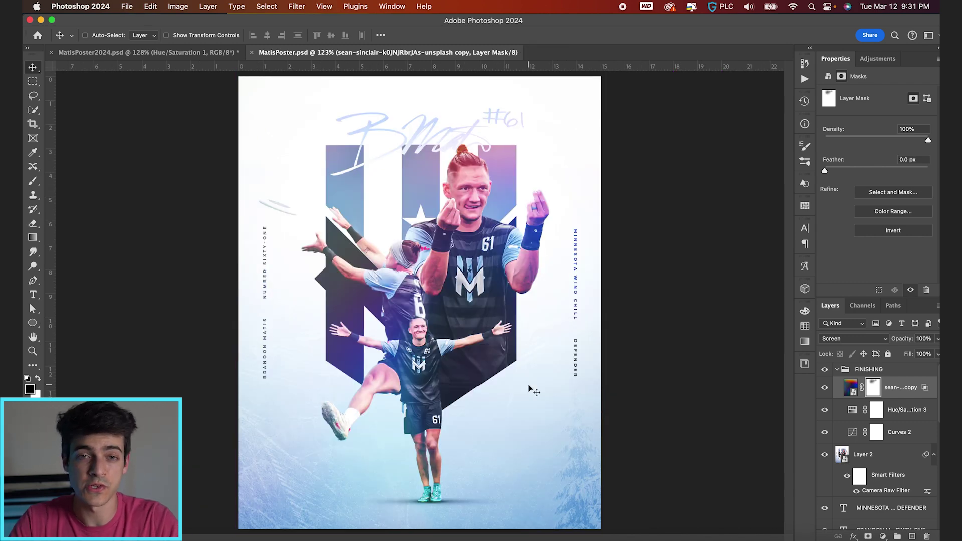
Add a Color Lookup 1 layer using Fuji ETERNA 250D Fuji 3510 and lower its opacity to 41%
{"action": "left_click", "coordinate": [882, 537]}
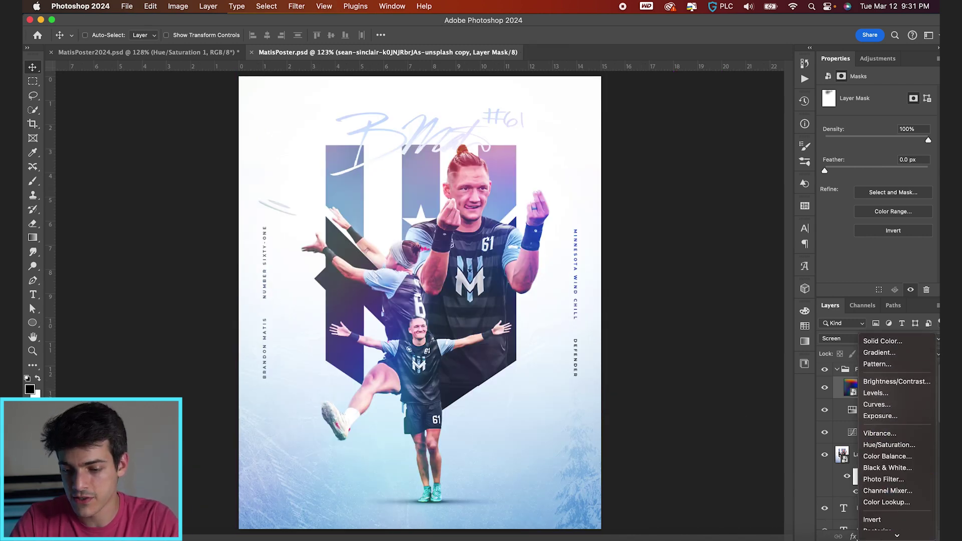
{"action": "key", "text": "Escape"}
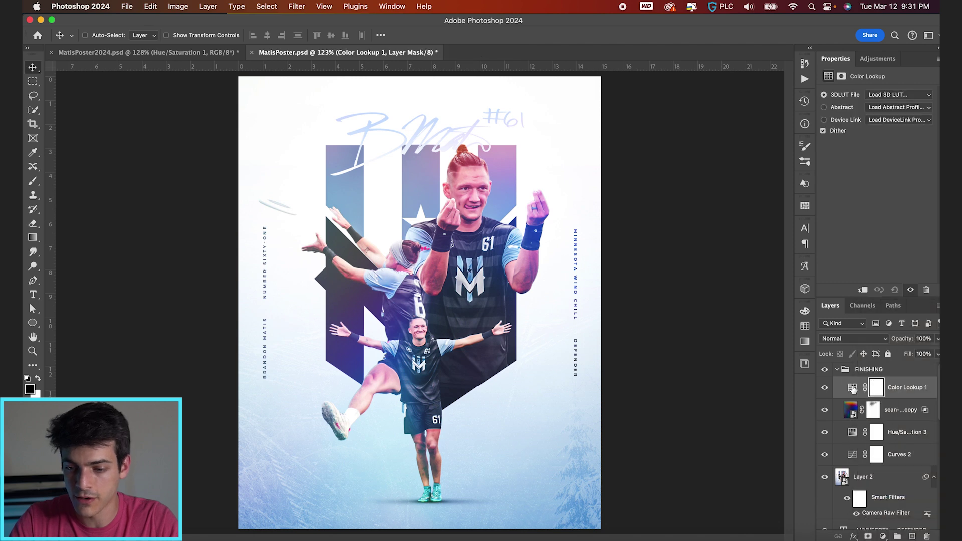
{"action": "left_click", "coordinate": [897, 95]}
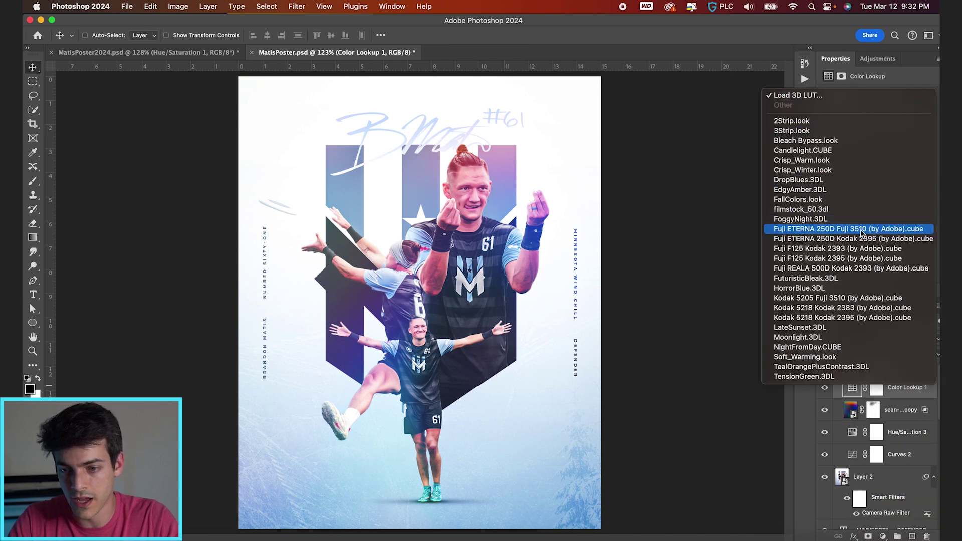
{"action": "left_click", "coordinate": [841, 230]}
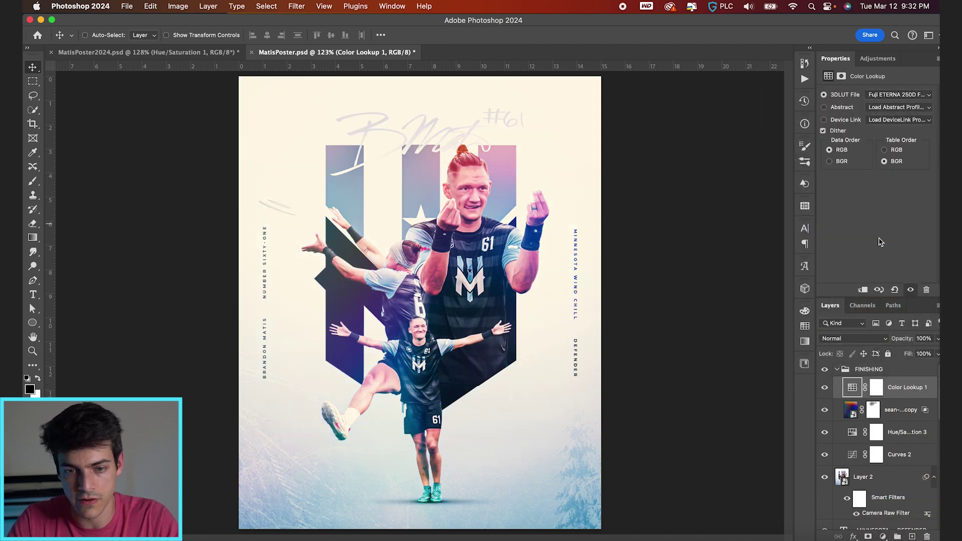
{"action": "left_click_drag", "start_coordinate": [908, 341], "coordinate": [891, 339]}
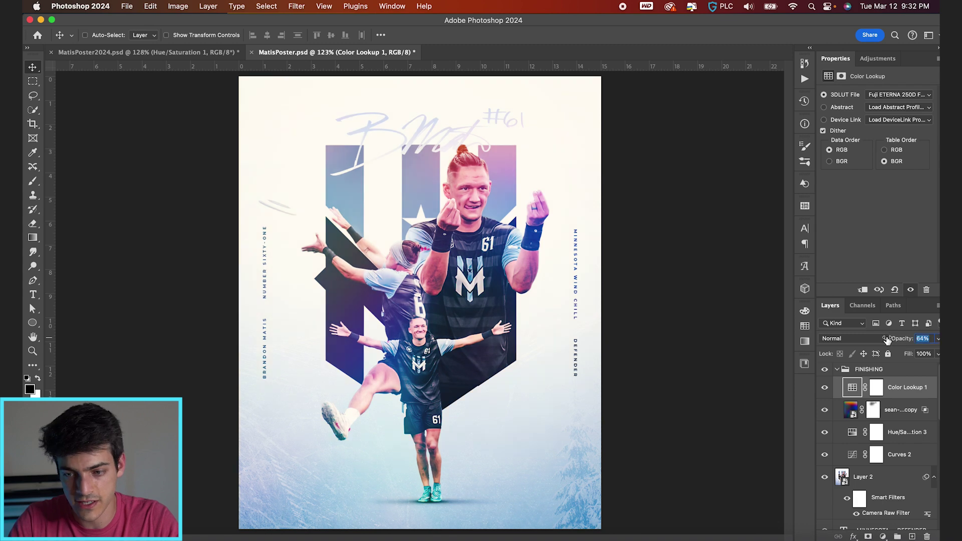
{"action": "left_click_drag", "start_coordinate": [878, 340], "coordinate": [876, 340]}
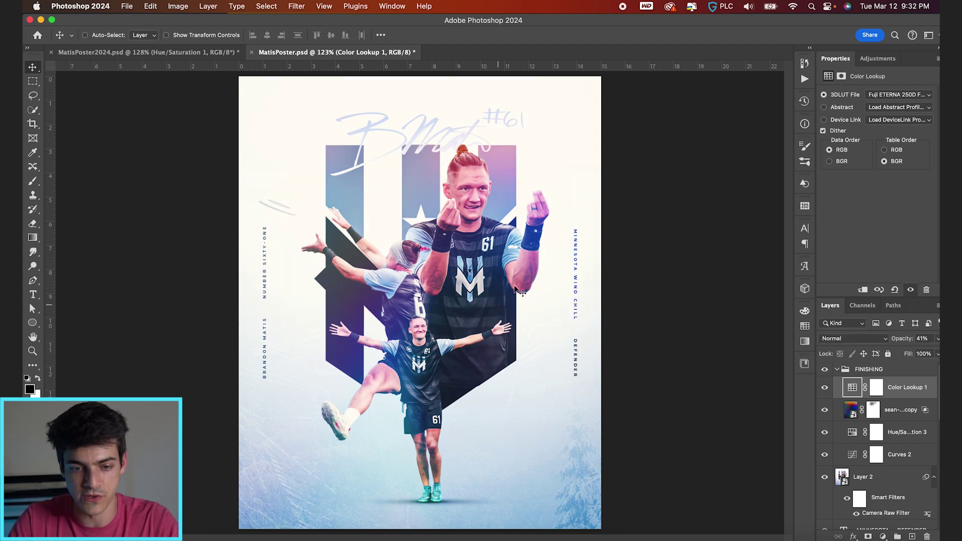
{"action": "scroll", "coordinate": [548, 273], "scroll_direction": "down", "scroll_amount": 1}
{"action": "scroll", "coordinate": [547, 273], "scroll_direction": "up", "scroll_amount": 2}
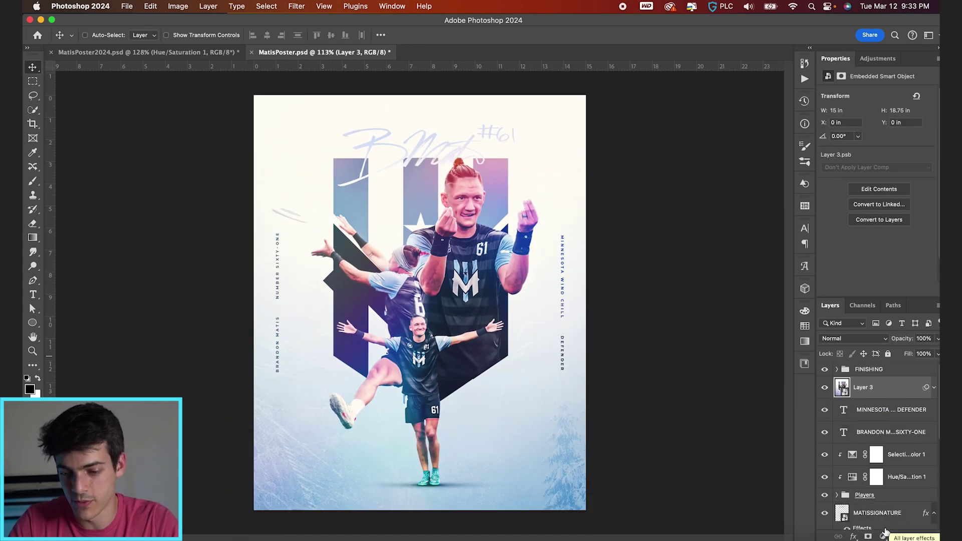
Add a Selective Color adjustment targeting Whites with Cyan at +12
{"action": "left_click", "coordinate": [883, 536]}
{"action": "left_click", "coordinate": [884, 503]}
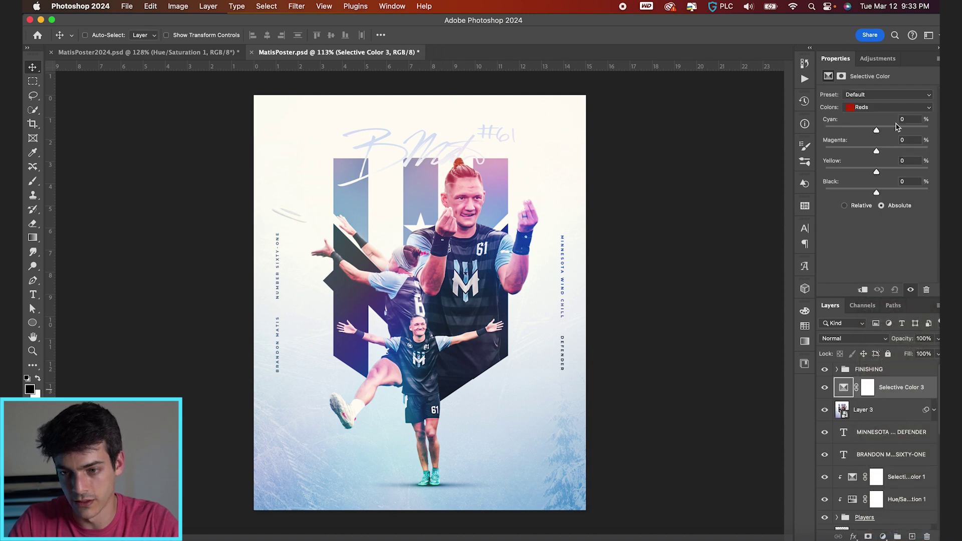
{"action": "left_click", "coordinate": [895, 107]}
{"action": "left_click", "coordinate": [877, 156]}
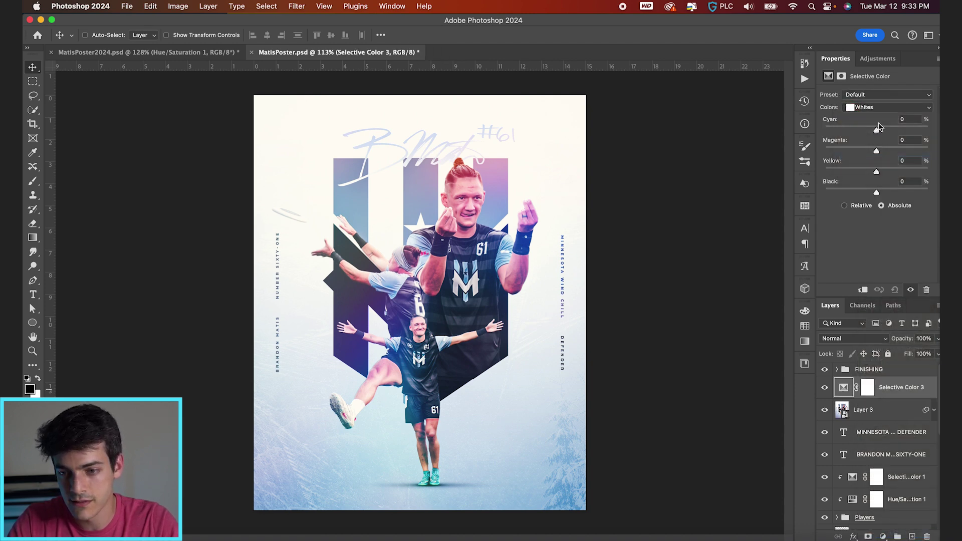
{"action": "left_click_drag", "start_coordinate": [876, 131], "coordinate": [883, 132]}
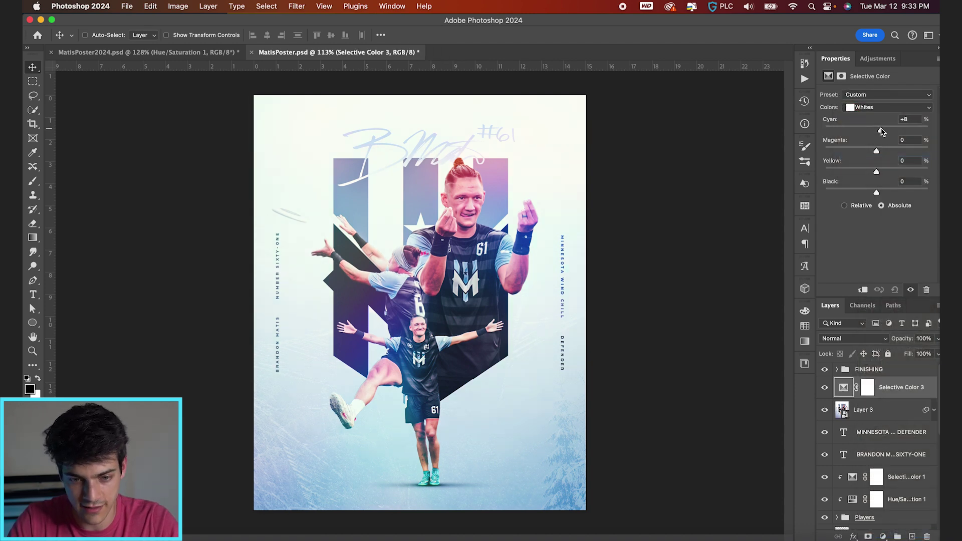
Toggle the Selective Color 3 layer's visibility to compare, then select Layer 3
{"action": "scroll", "coordinate": [560, 267], "scroll_direction": "up", "scroll_amount": 3}
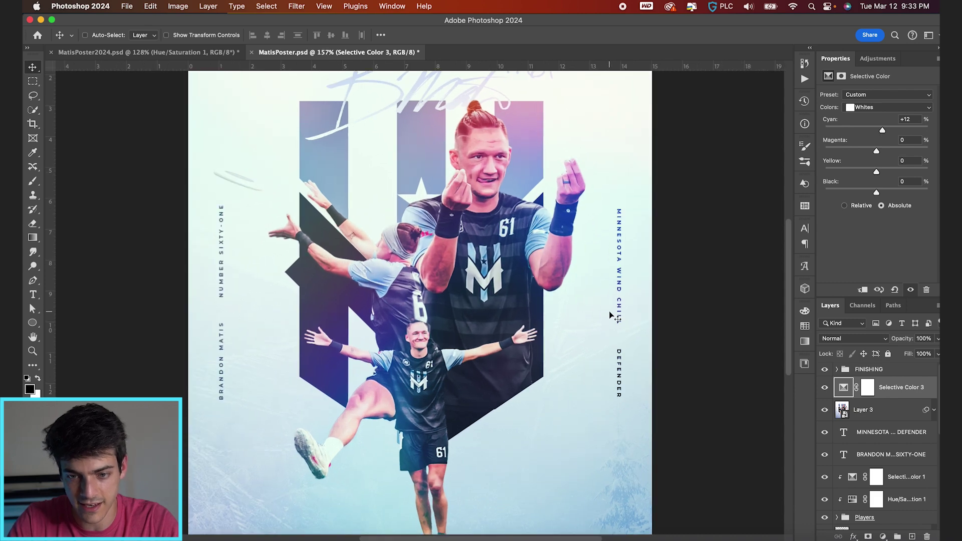
{"action": "scroll", "coordinate": [606, 304], "scroll_direction": "up", "scroll_amount": 4}
{"action": "scroll", "coordinate": [608, 350], "scroll_direction": "down", "scroll_amount": 4}
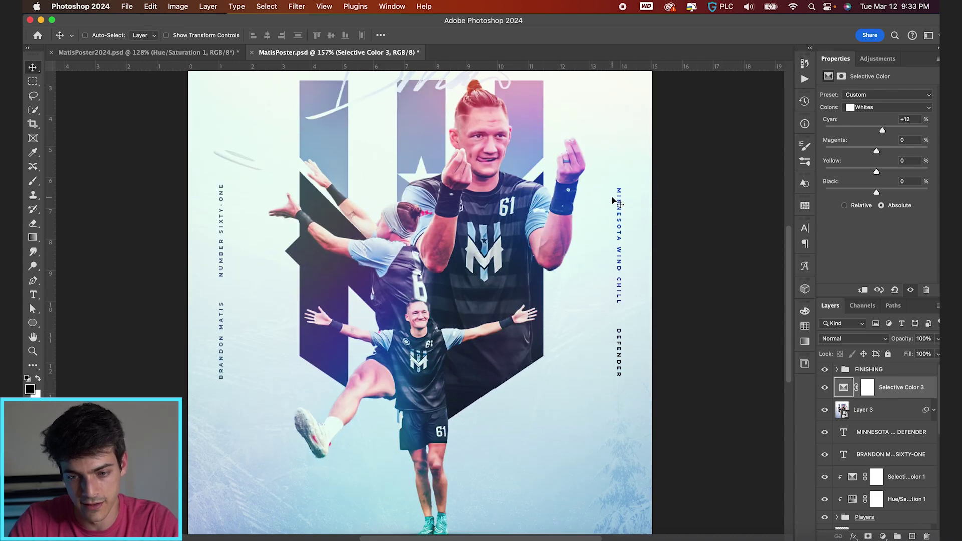
{"action": "scroll", "coordinate": [615, 197], "scroll_direction": "down", "scroll_amount": 3}
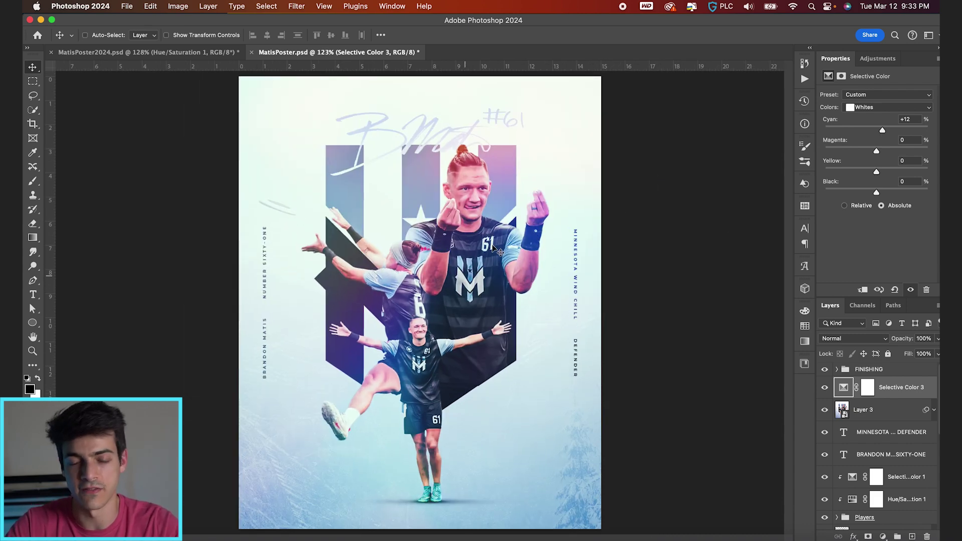
{"action": "left_click", "coordinate": [824, 389]}
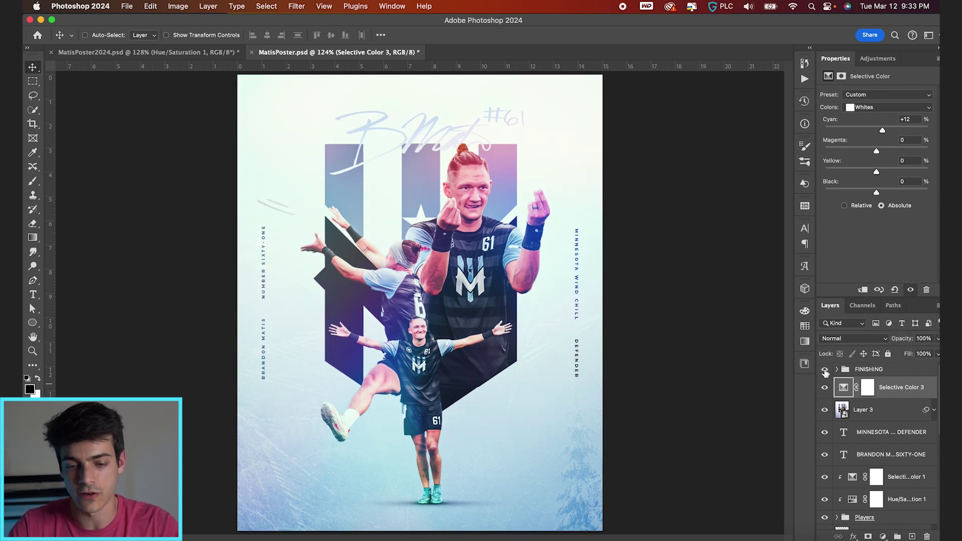
{"action": "left_click", "coordinate": [845, 412]}
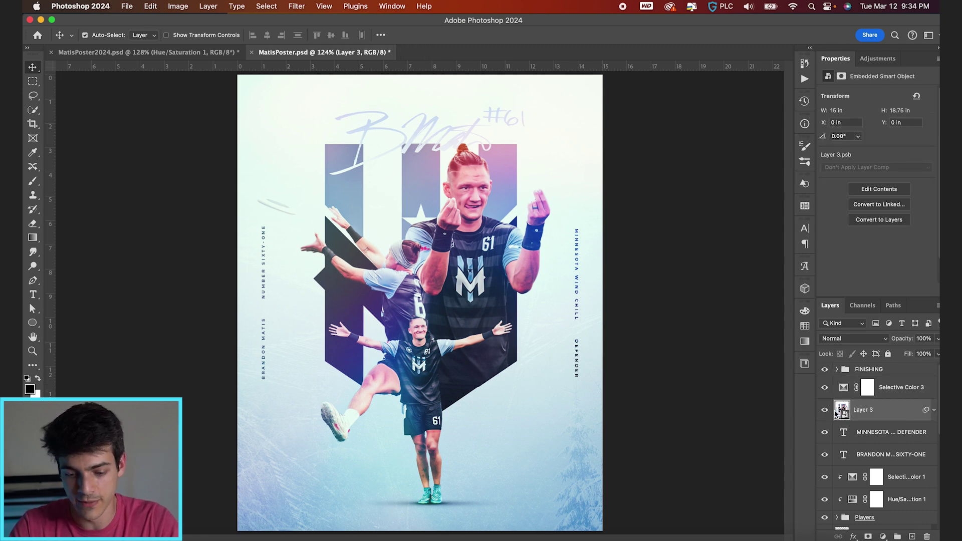
Duplicate Layer 3, apply a 3.5 px Gaussian Blur to the copy, and blend it in Screen
{"action": "key", "text": "super+j"}
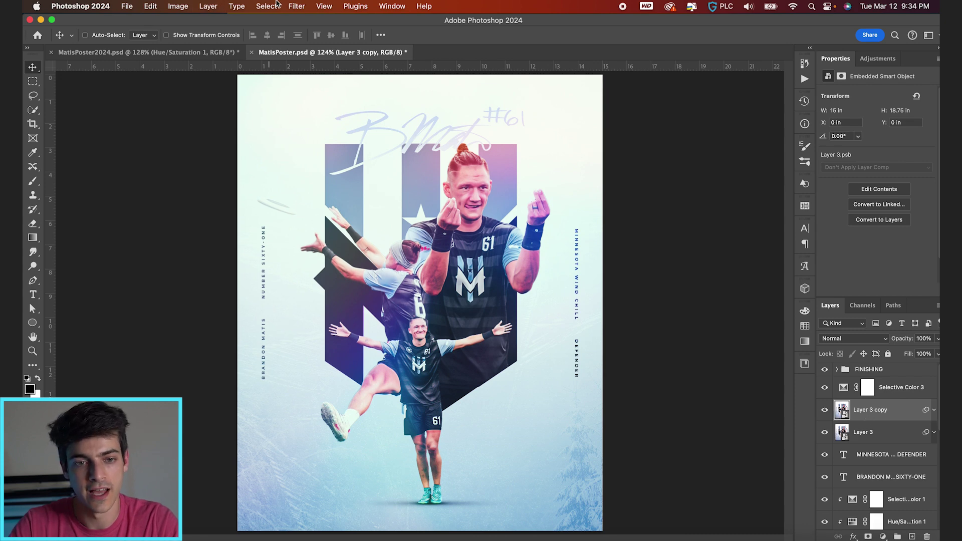
{"action": "left_click", "coordinate": [296, 6]}
{"action": "mouse_move", "coordinate": [430, 153]}
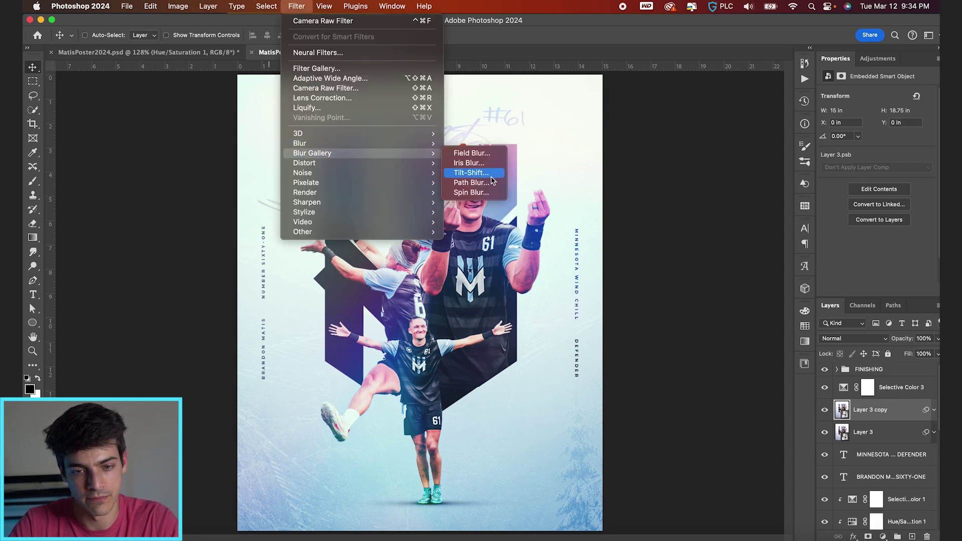
{"action": "left_click", "coordinate": [491, 184]}
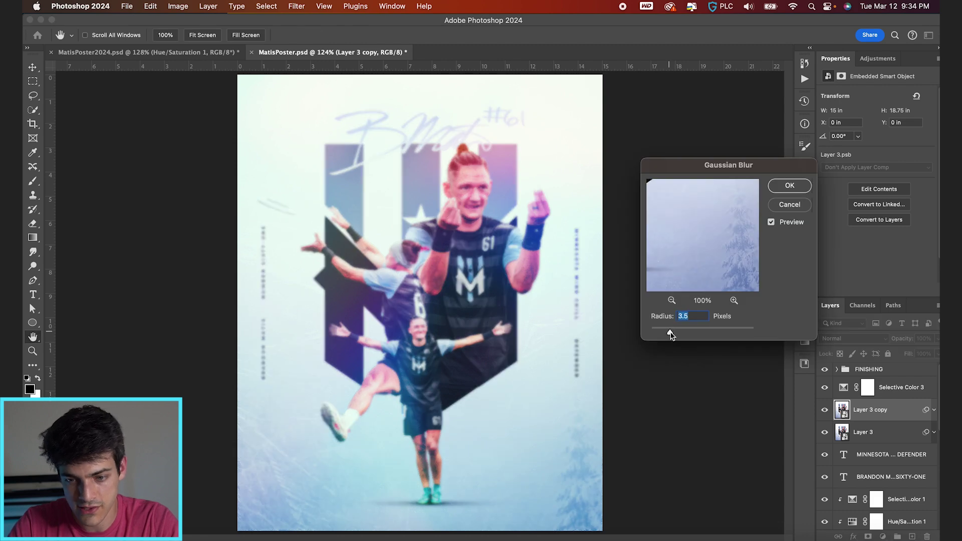
{"action": "key", "text": "Return"}
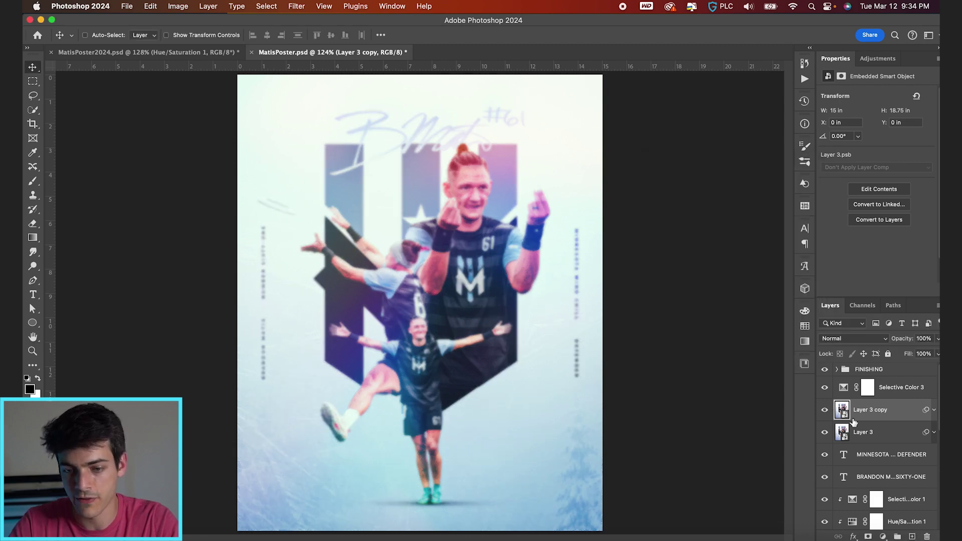
{"action": "left_click", "coordinate": [862, 339]}
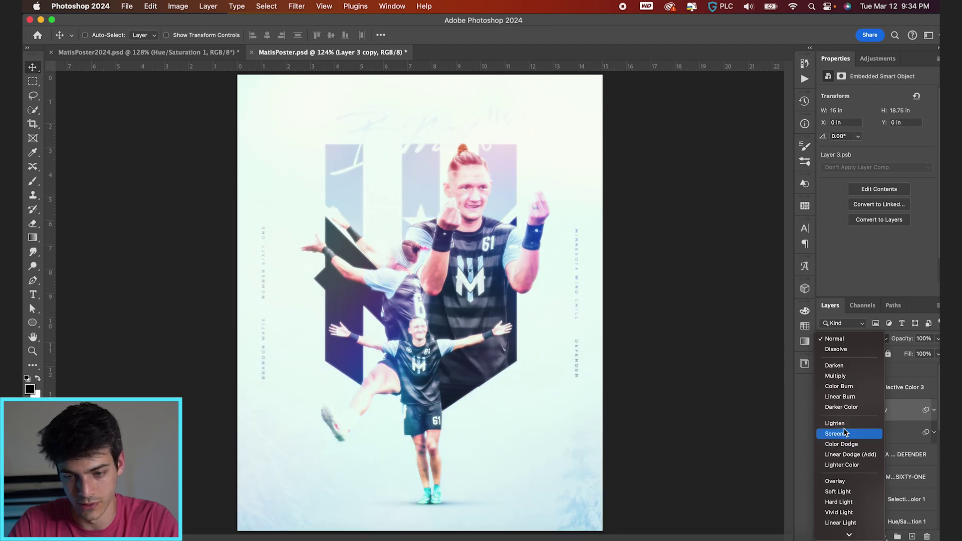
{"action": "left_click", "coordinate": [845, 433]}
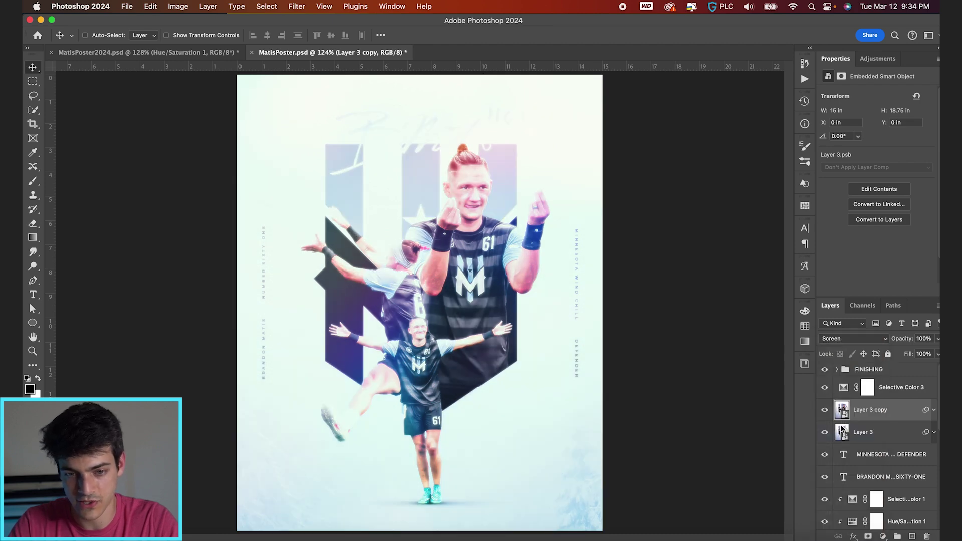
Give the glow copy a black layer mask and set up a white brush reduced to 200 px
{"action": "left_click", "coordinate": [868, 537], "text": "alt"}
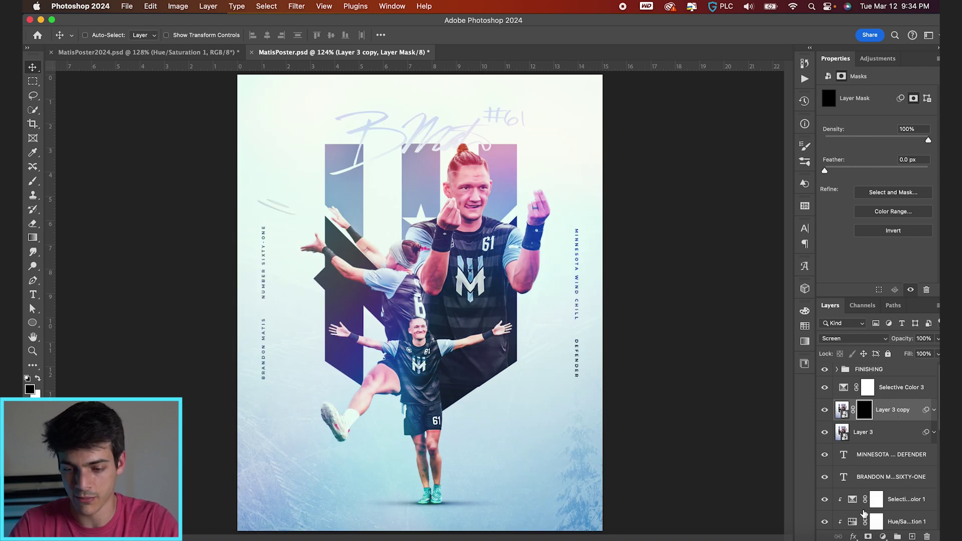
{"action": "key", "text": "b"}
{"action": "key", "text": "x"}
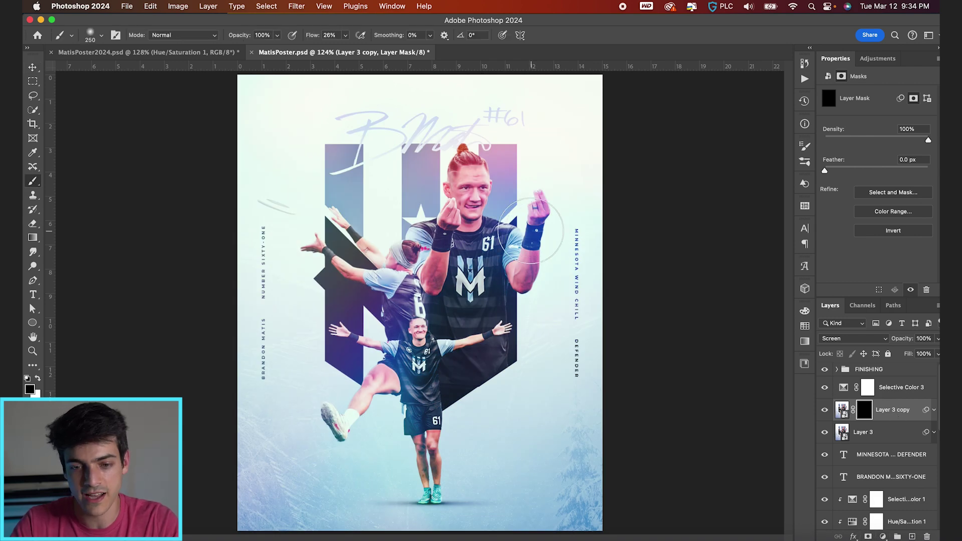
{"action": "key", "text": "bracketleft"}
{"action": "key", "text": "bracketleft"}
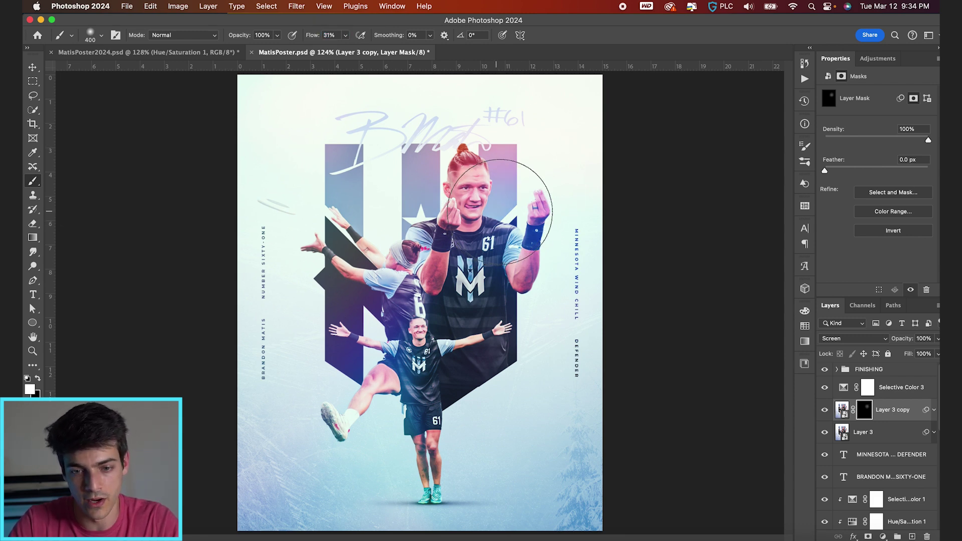
{"action": "key", "text": "bracketleft"}
{"action": "key", "text": "bracketleft"}
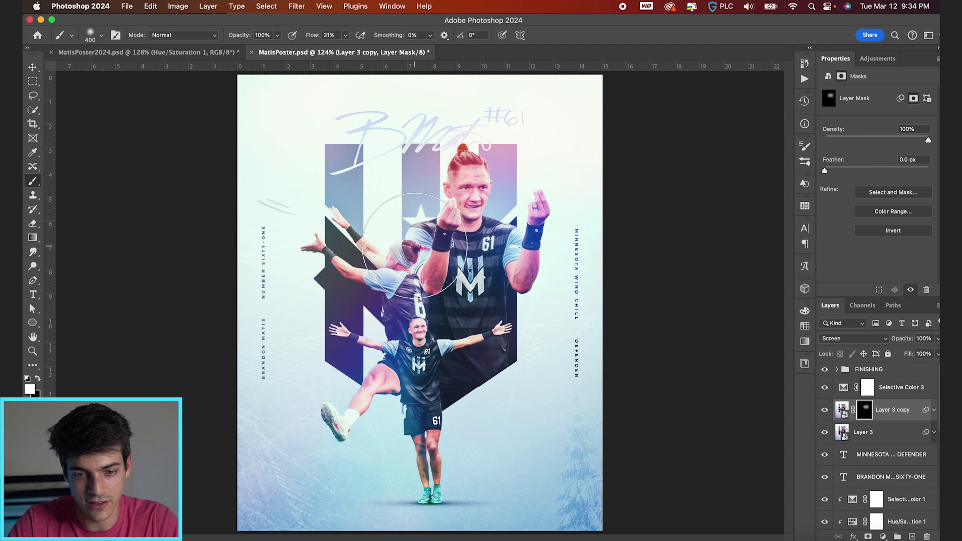
{"action": "key", "text": "bracketleft"}
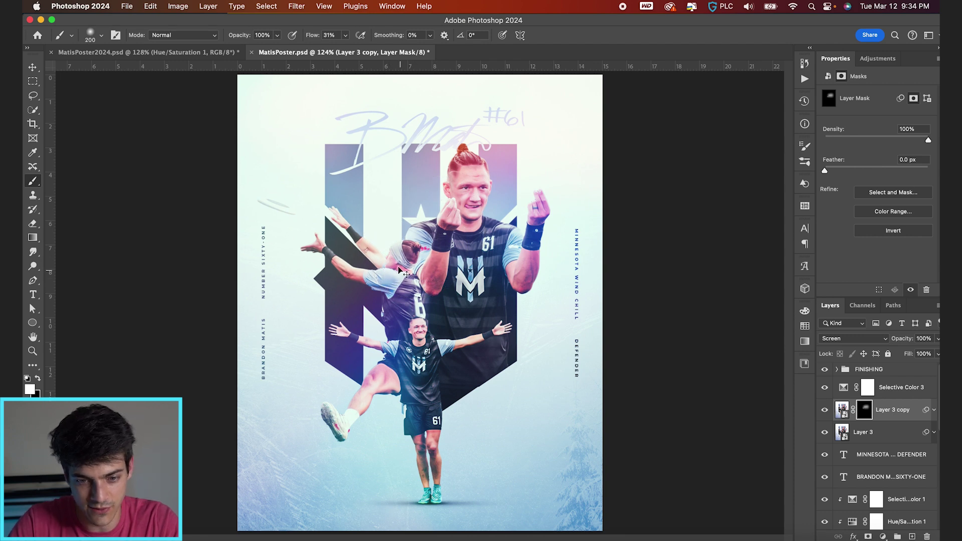